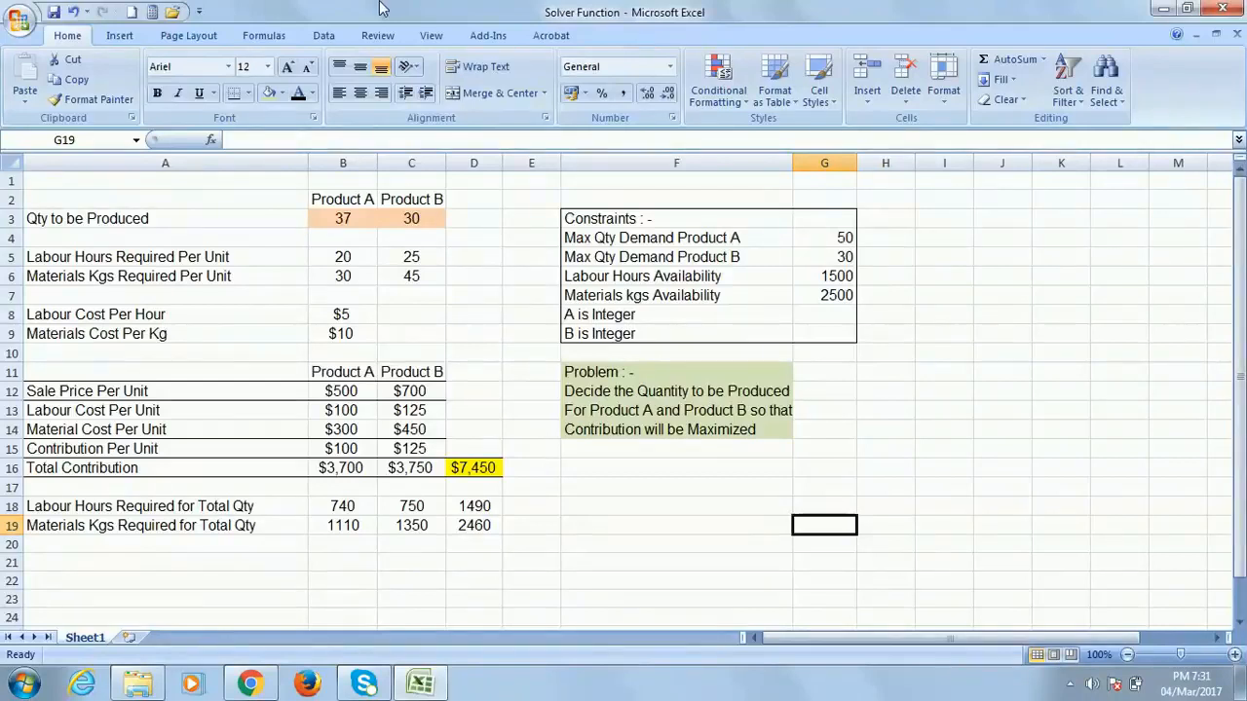
# Return to the top-left cell and bring the workbook in front of the colour-scheme prompt
pyautogui.click(47, 176)
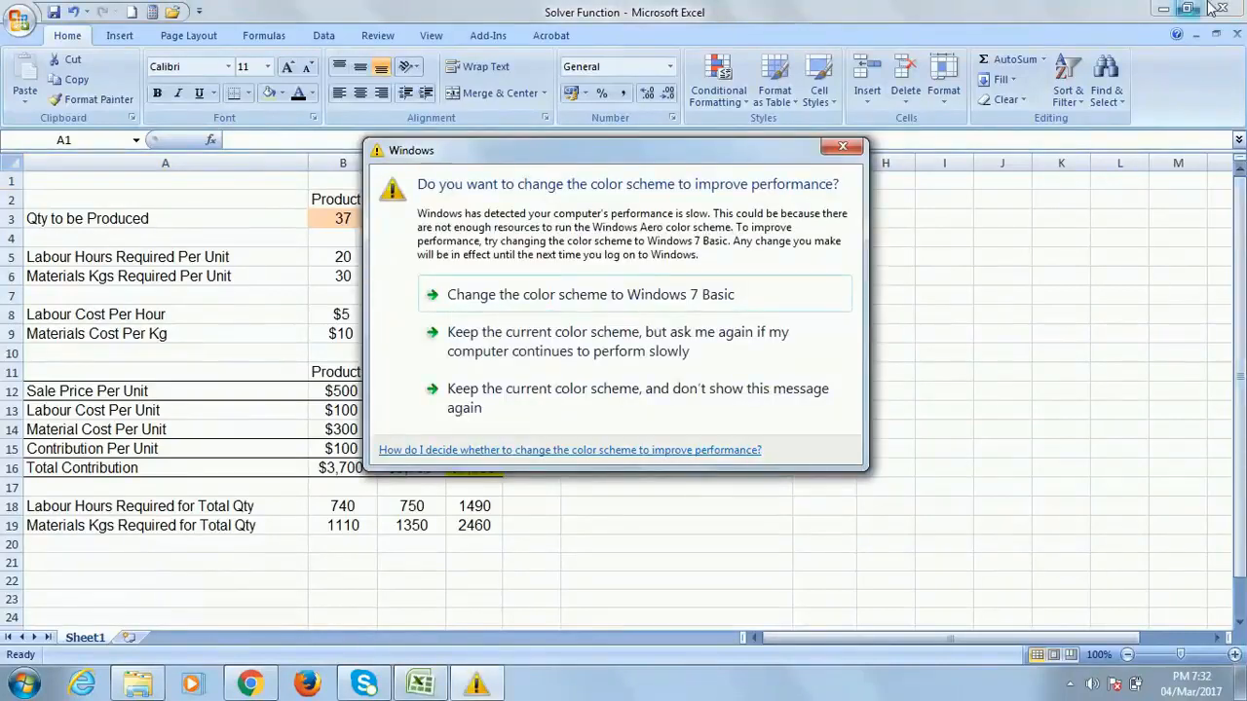
pyautogui.click(1078, 6)
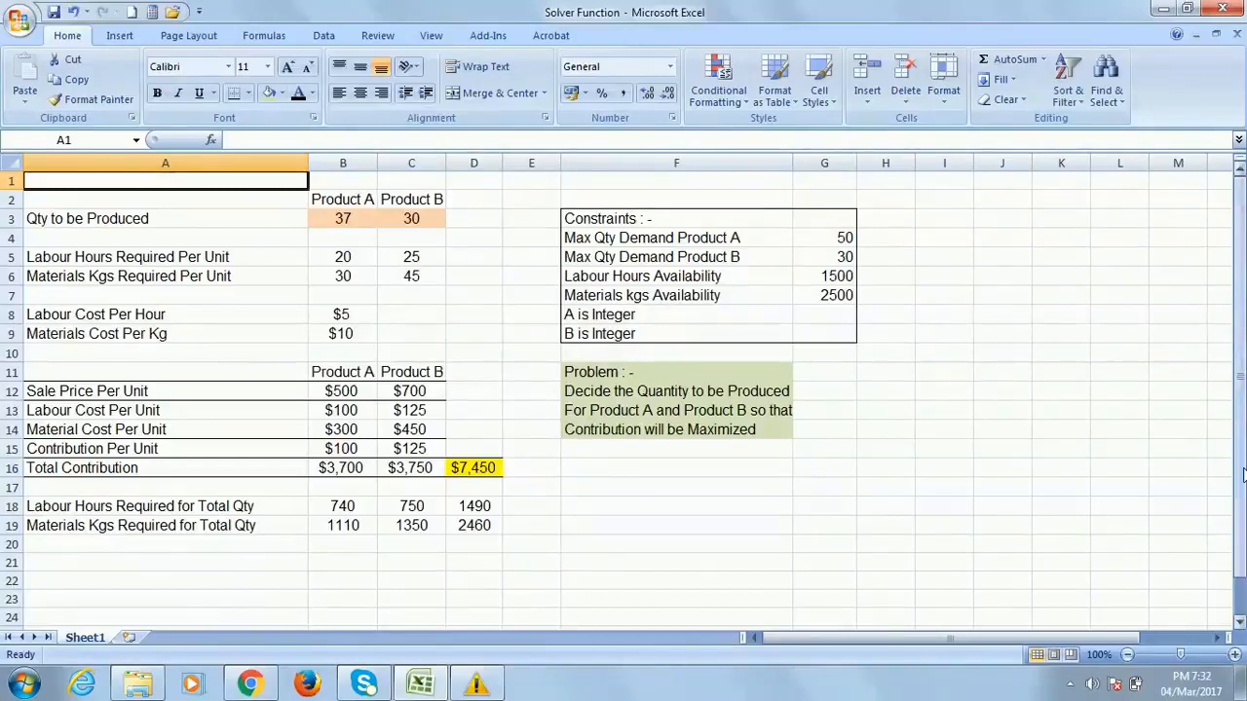
pyautogui.click(487, 454)
pyautogui.click(487, 467)
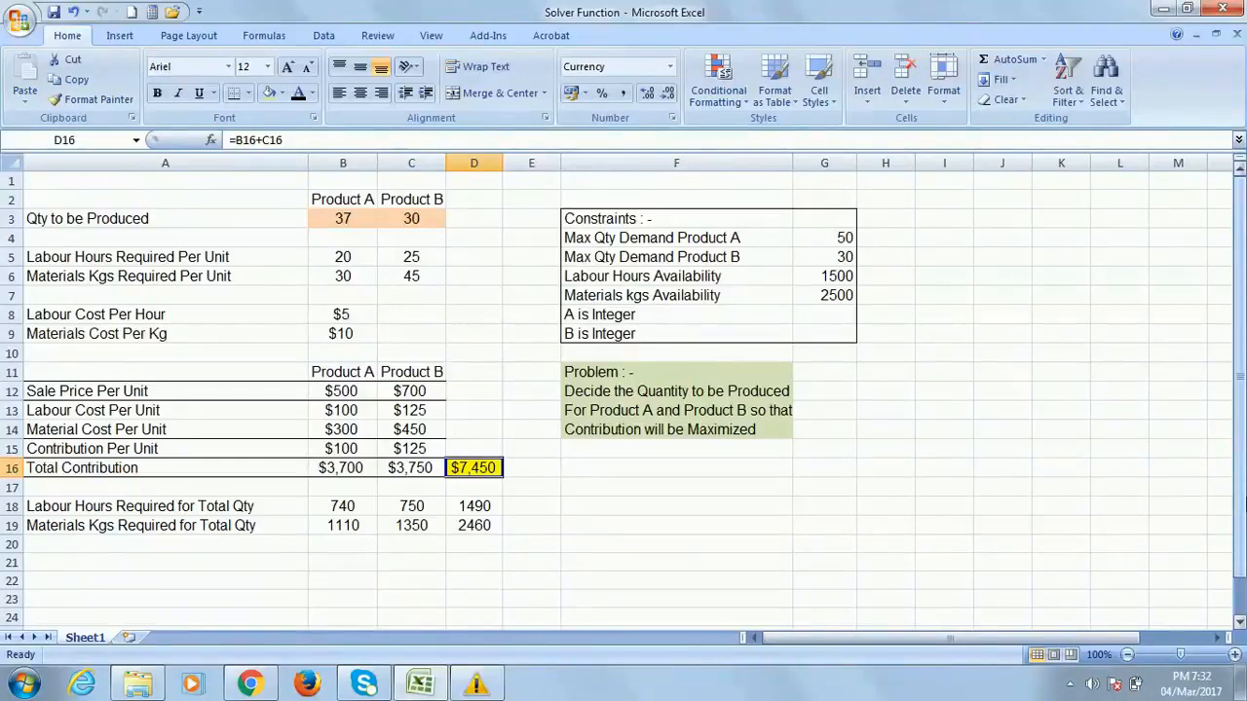
pyautogui.click(56, 179)
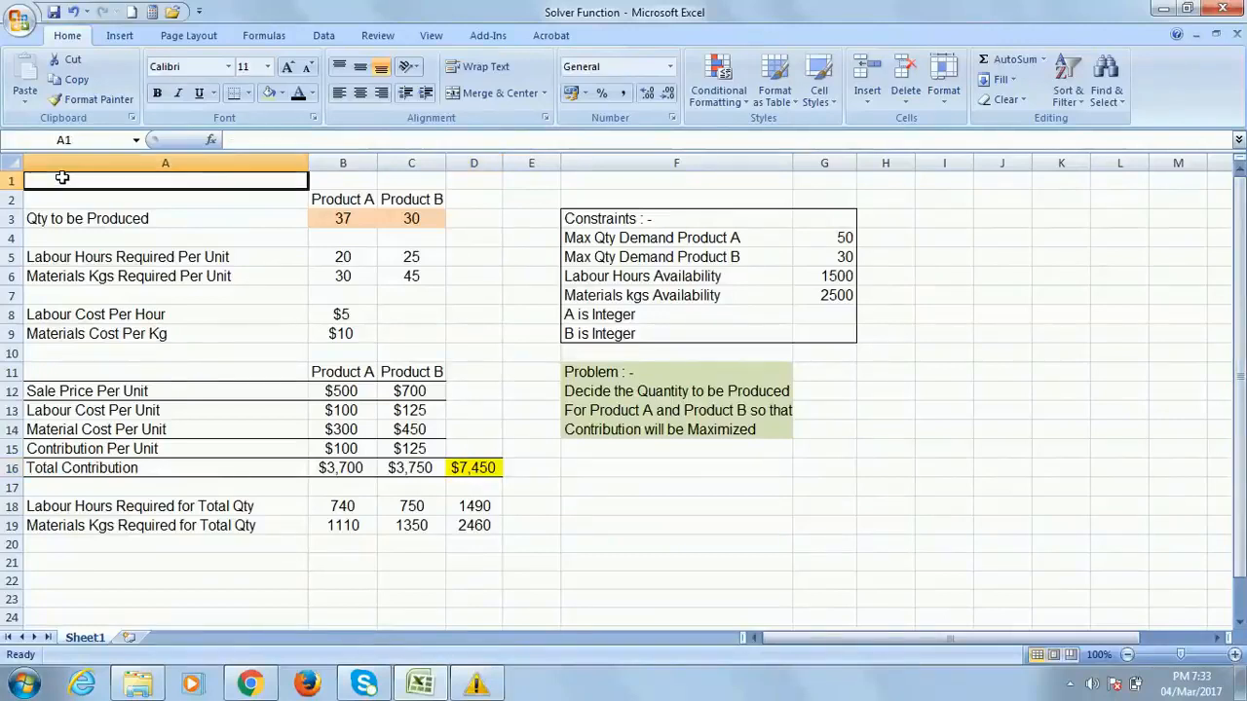
pyautogui.click(350, 200)
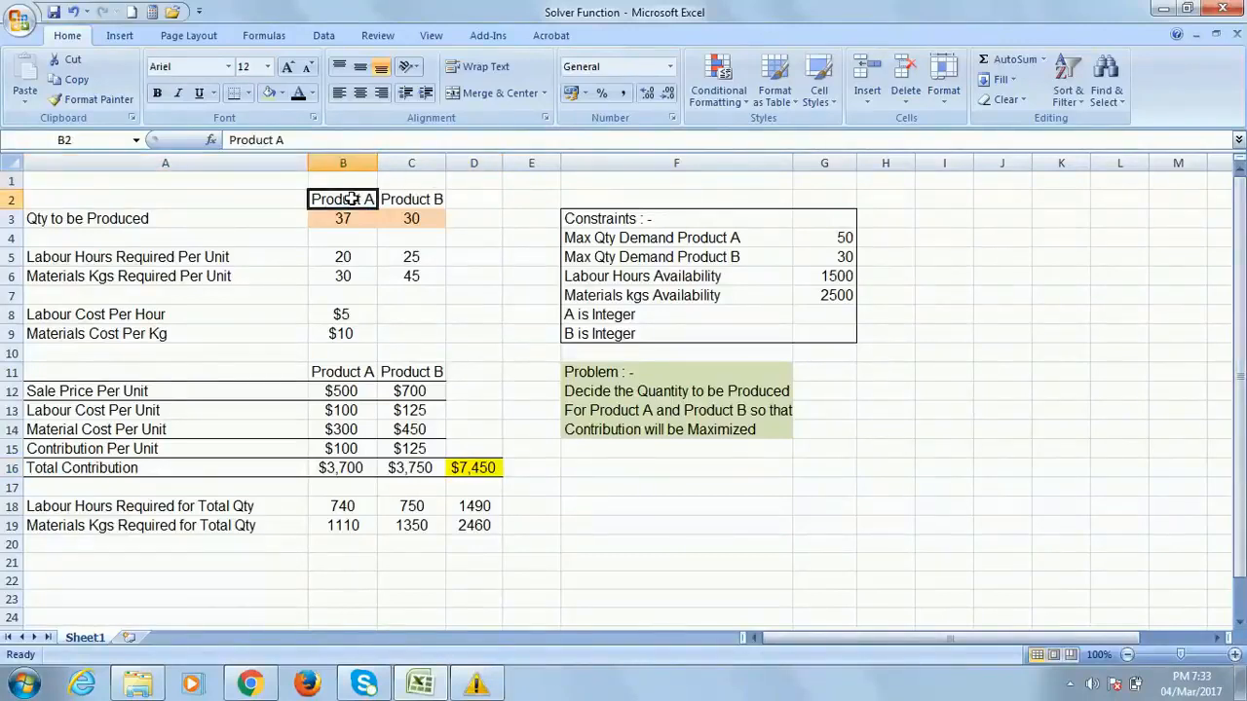
pyautogui.click(149, 179)
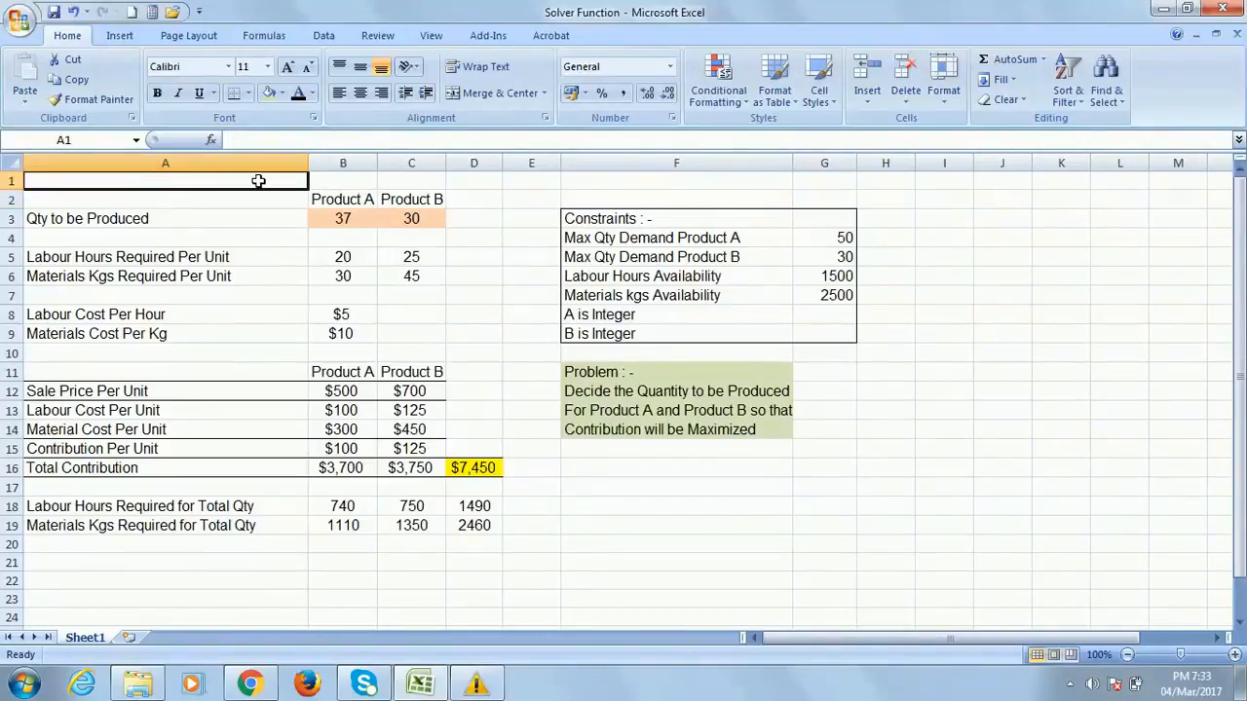
pyautogui.click(358, 199)
pyautogui.click(426, 200)
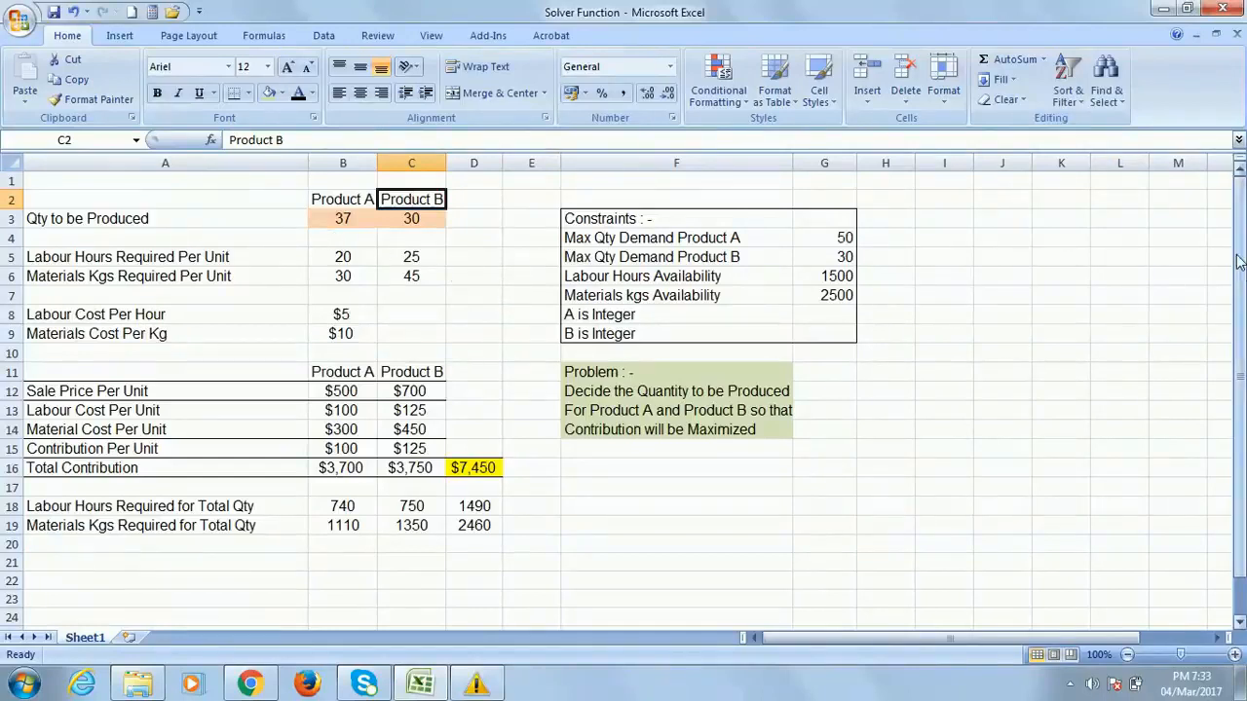
pyautogui.click(57, 181)
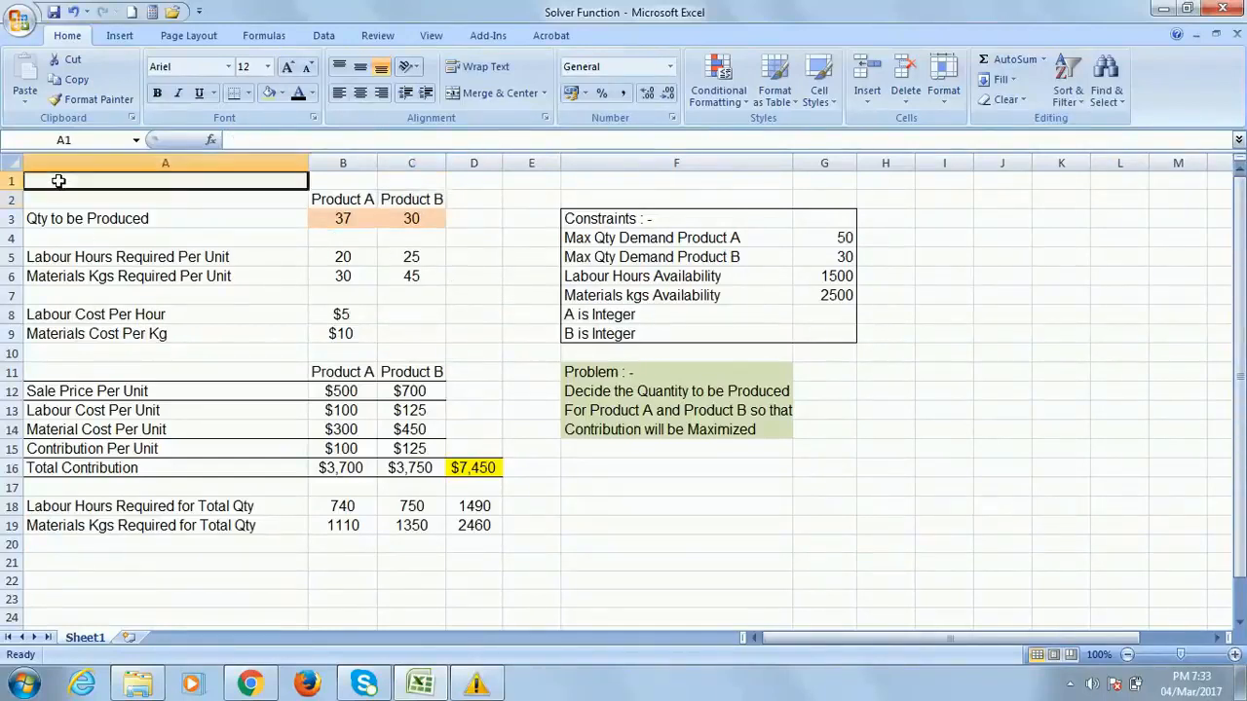
pyautogui.click(83, 261)
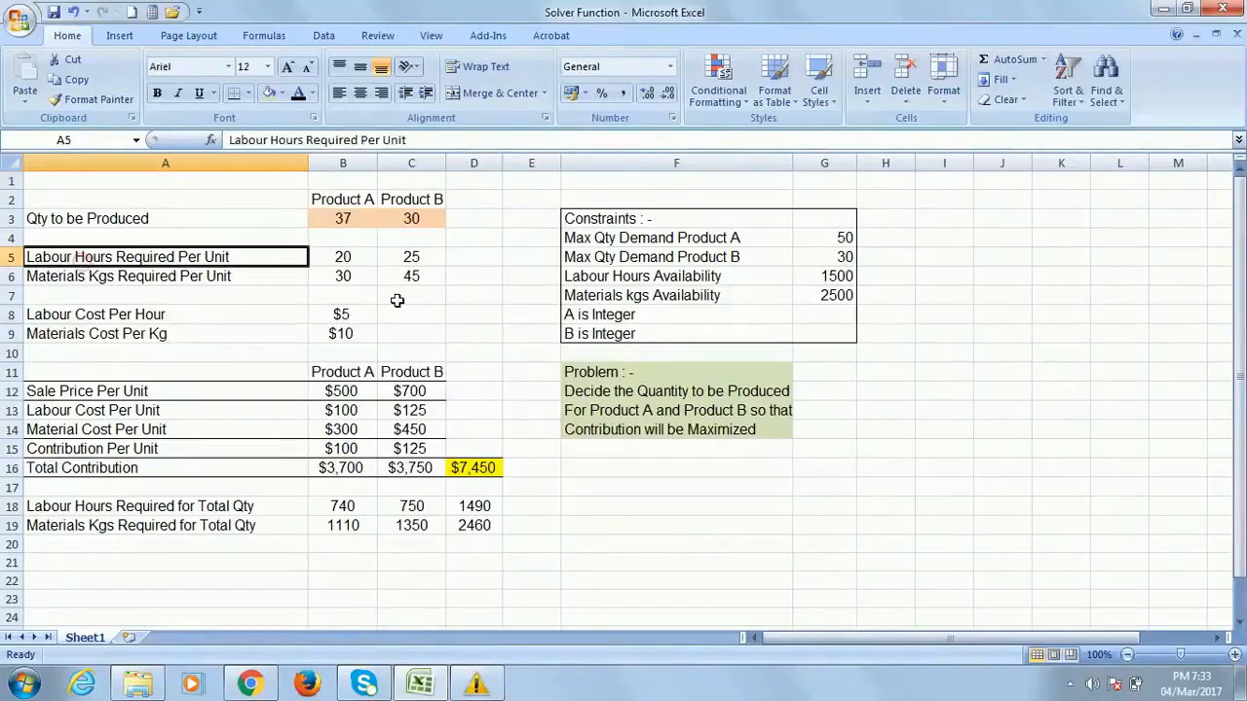
pyautogui.click(343, 257)
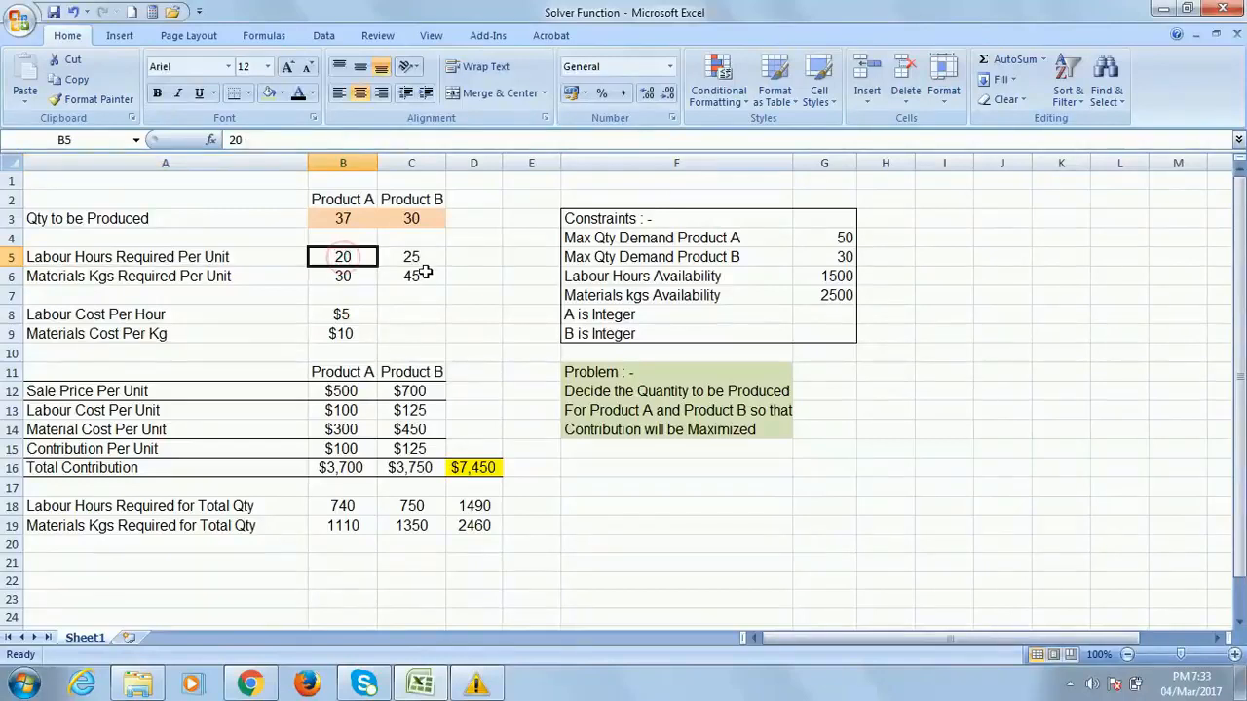
pyautogui.click(426, 256)
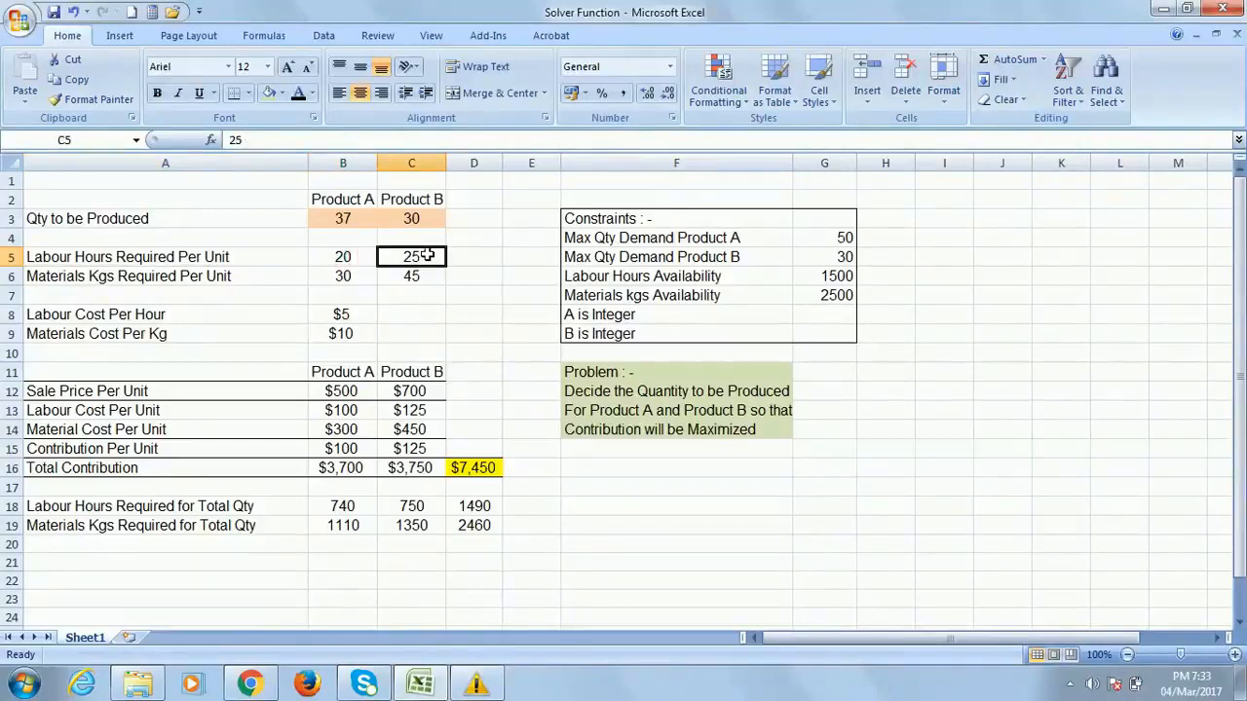
pyautogui.click(142, 275)
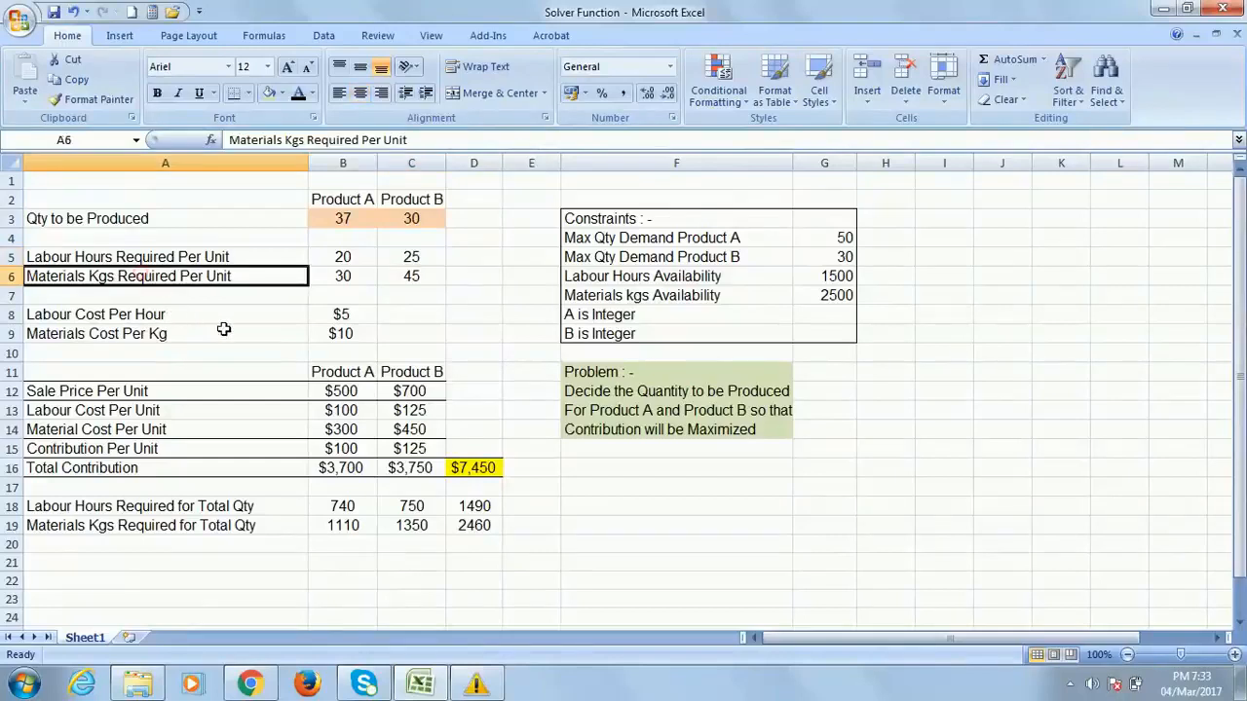
pyautogui.click(353, 280)
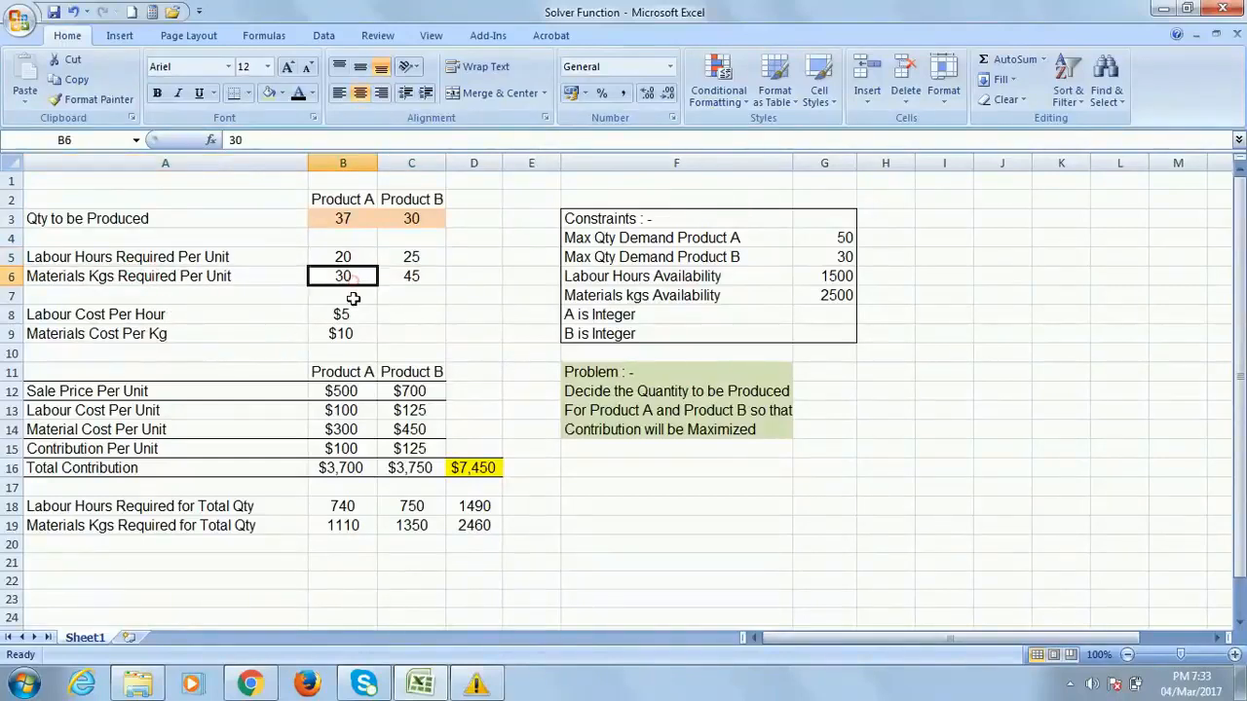
pyautogui.click(417, 278)
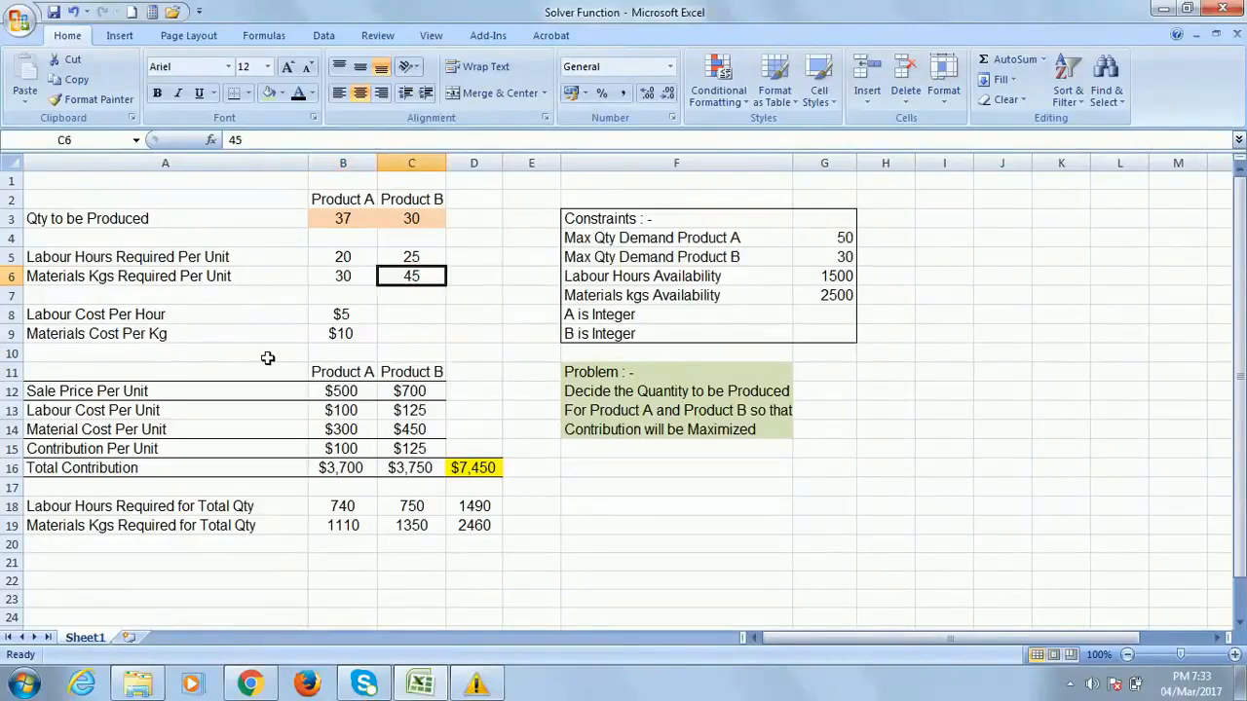
pyautogui.click(155, 319)
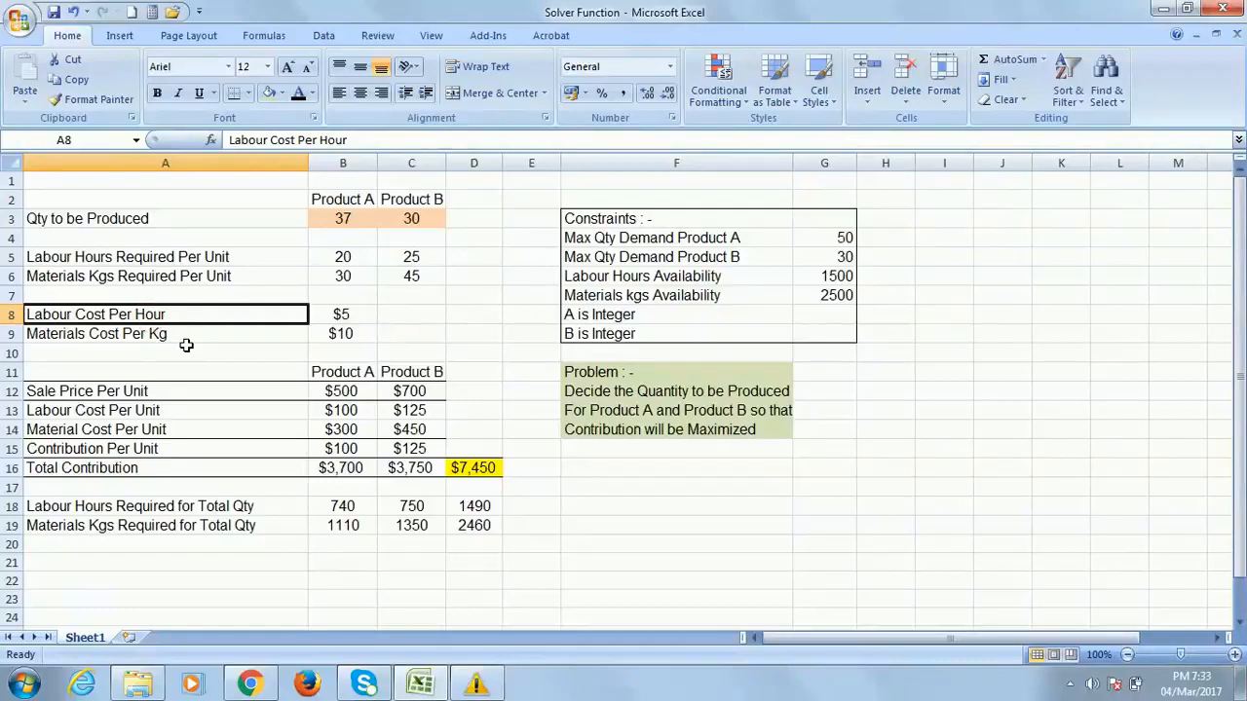
pyautogui.click(349, 316)
pyautogui.click(63, 333)
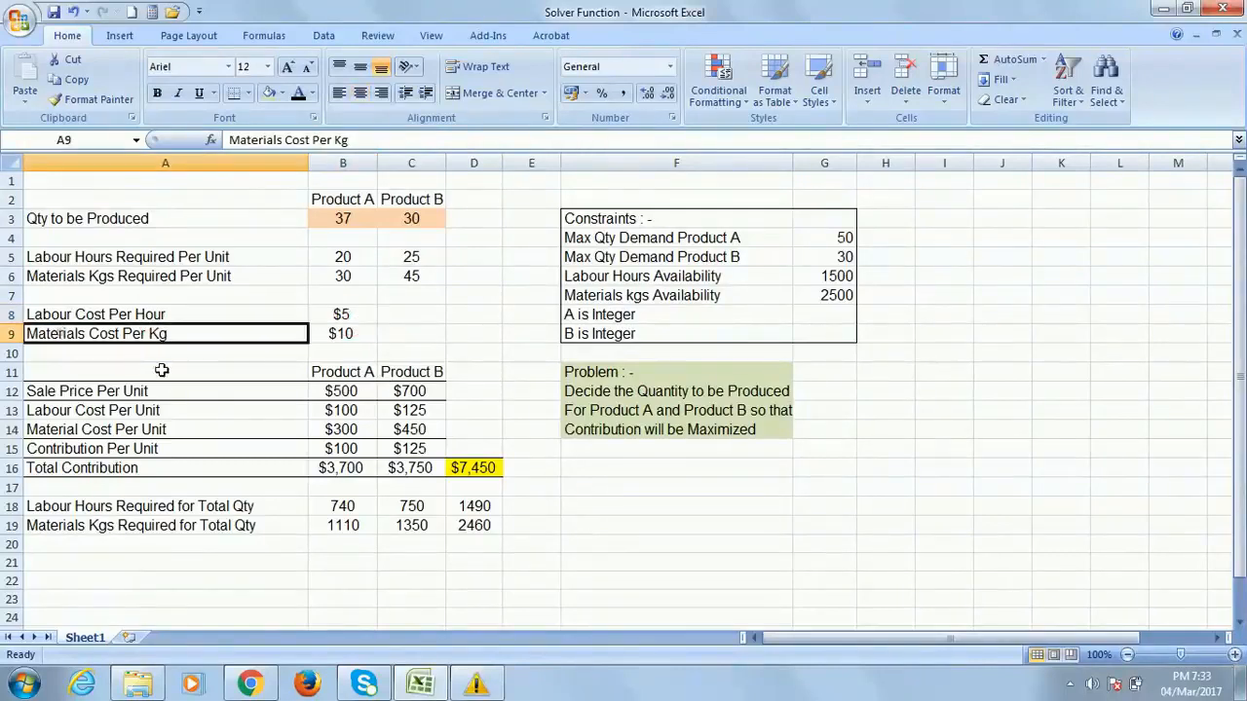
pyautogui.click(347, 333)
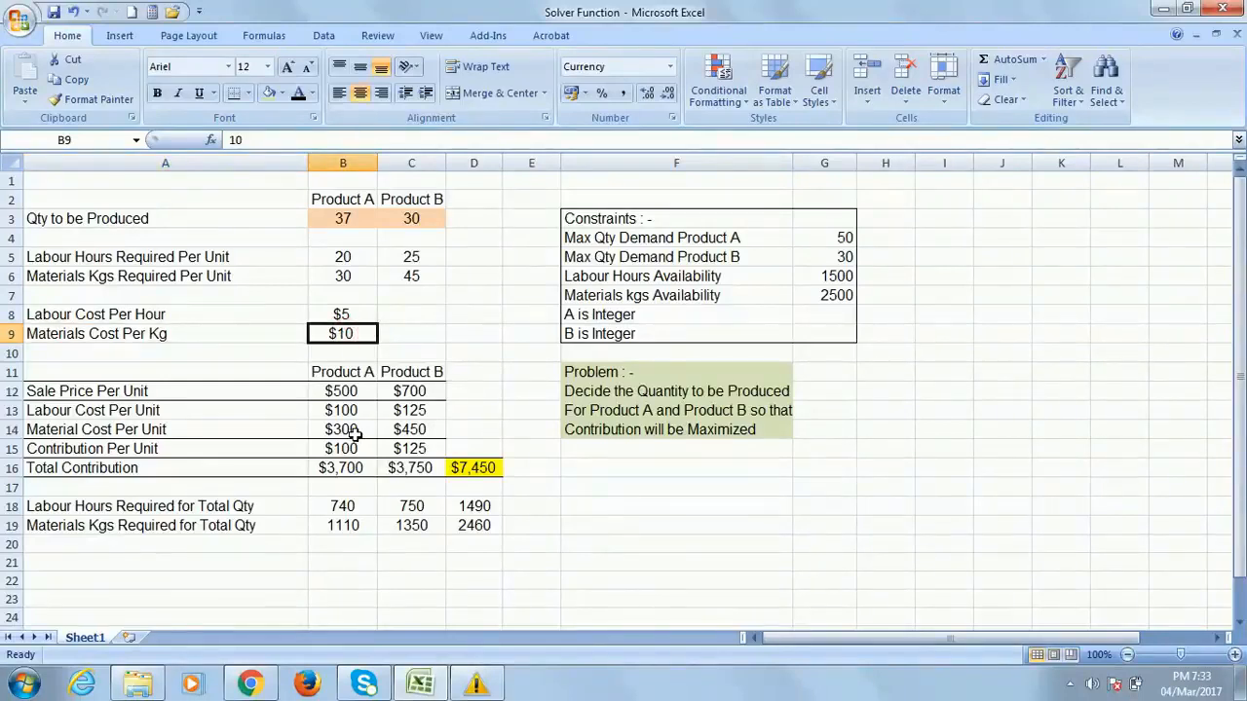
pyautogui.click(101, 391)
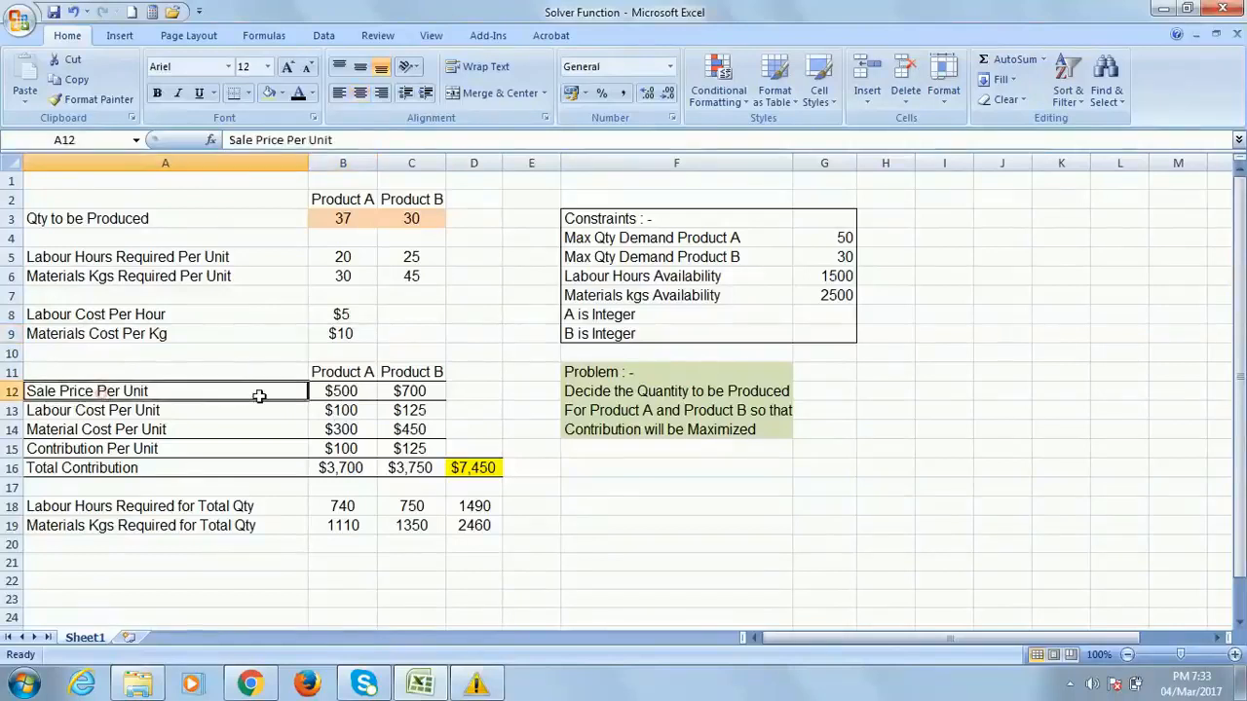
pyautogui.click(360, 394)
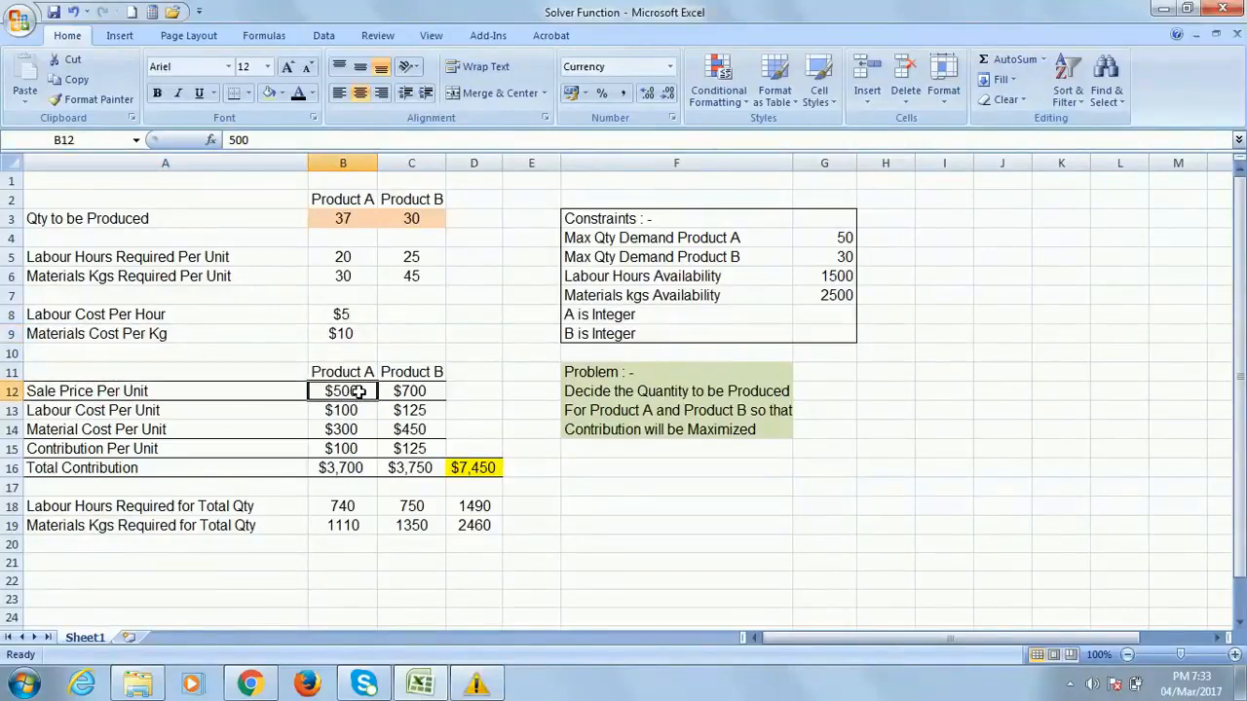
pyautogui.click(423, 391)
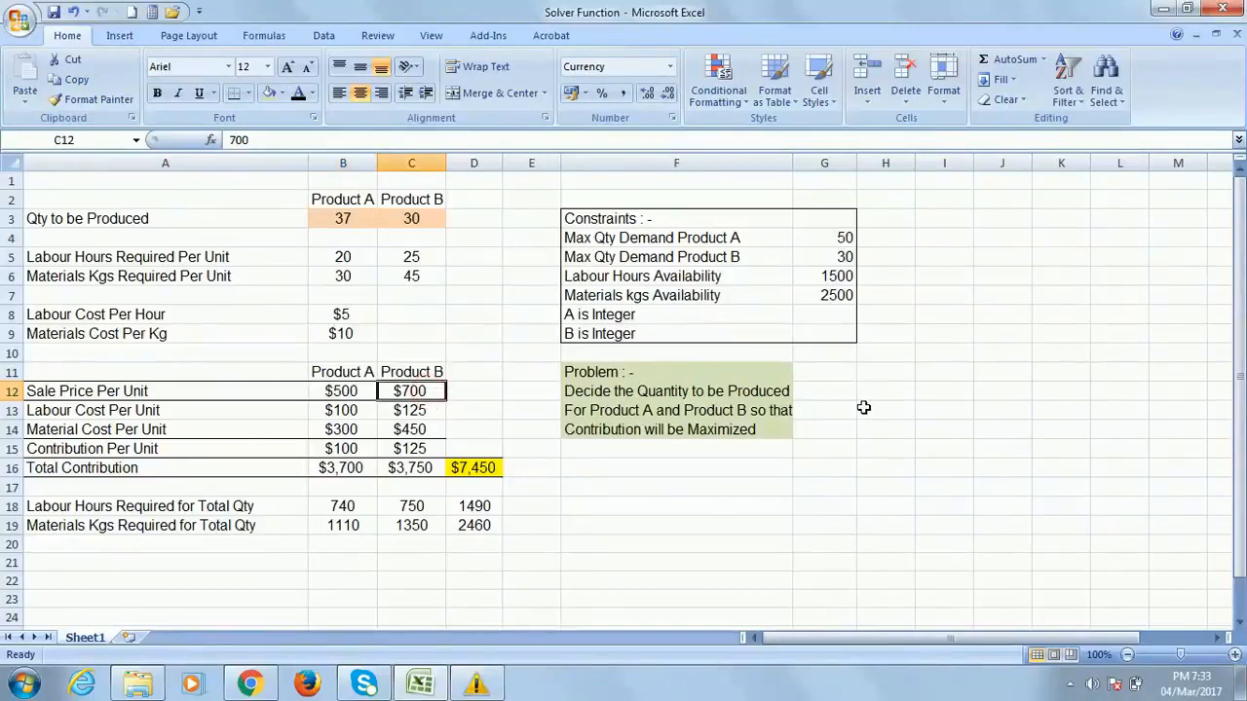
pyautogui.click(94, 413)
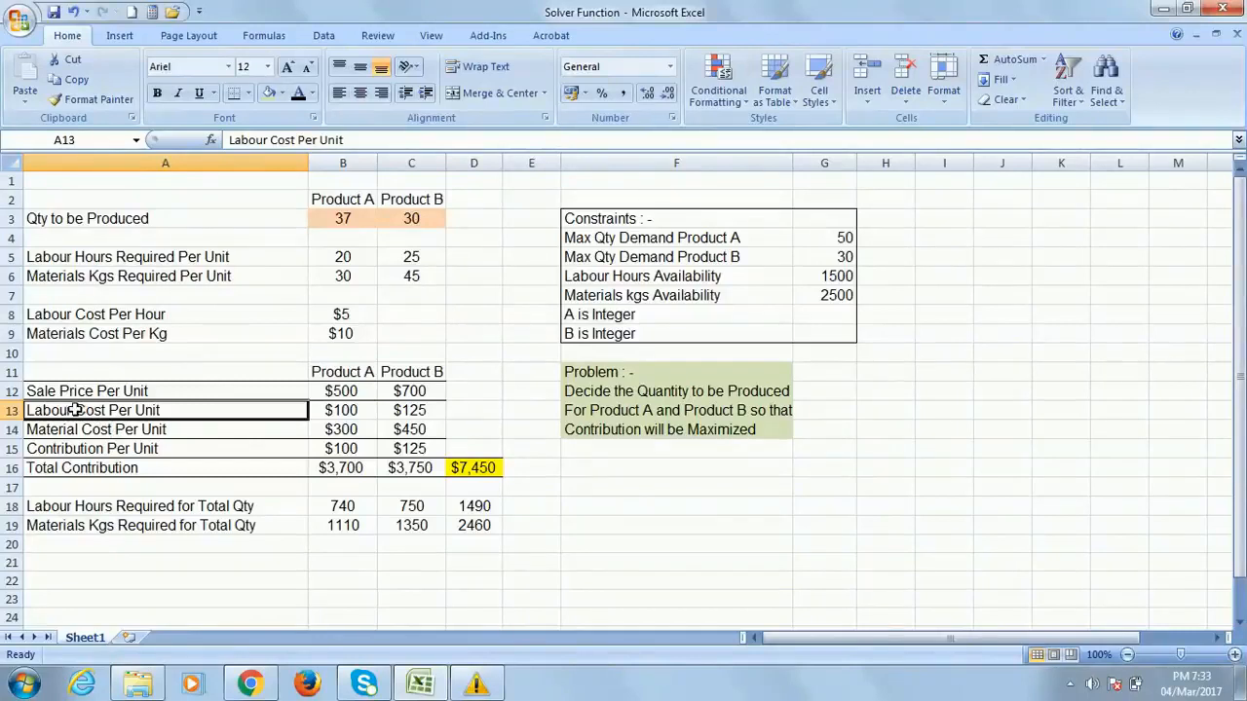
pyautogui.doubleClick(348, 410)
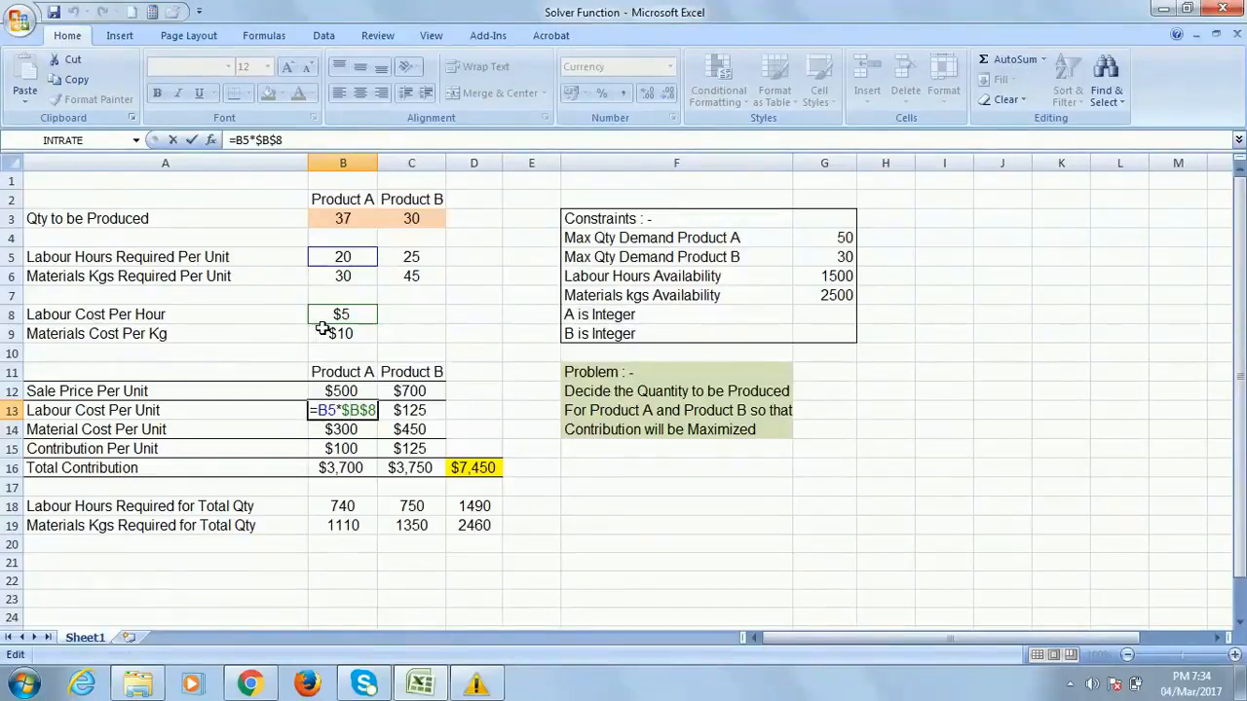
pyautogui.click(310, 144)
pyautogui.press('Tab')
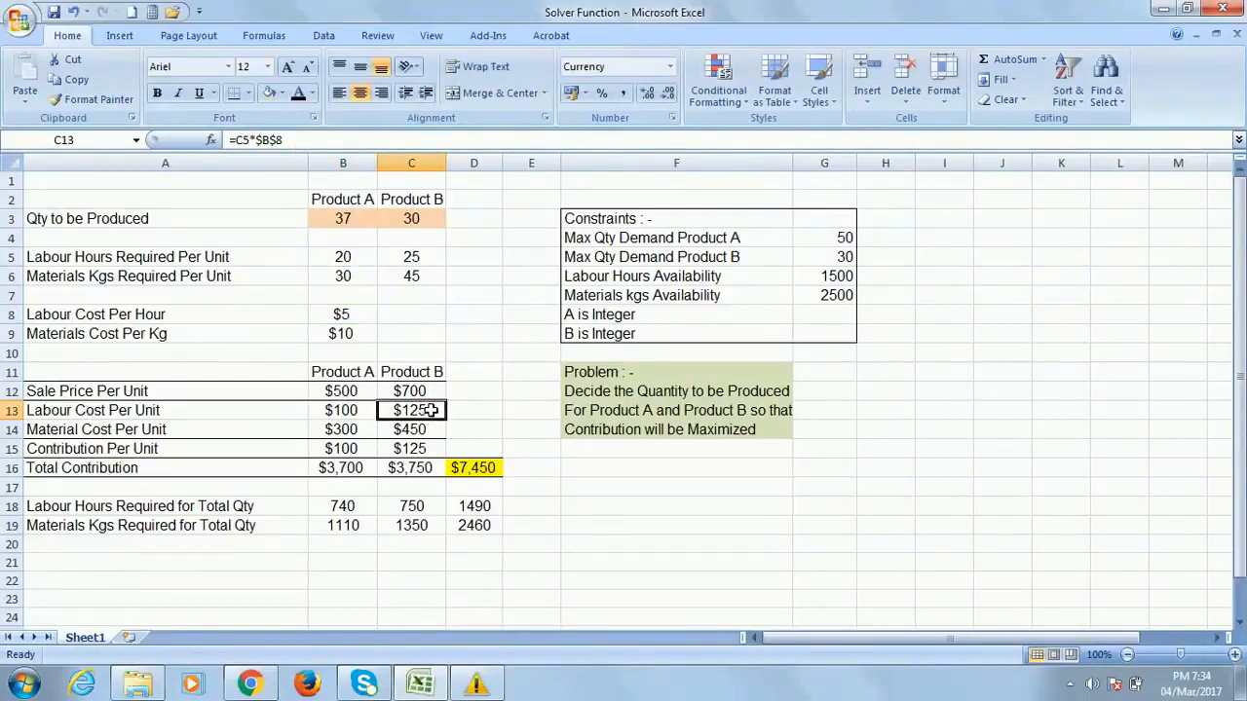
pyautogui.doubleClick(429, 410)
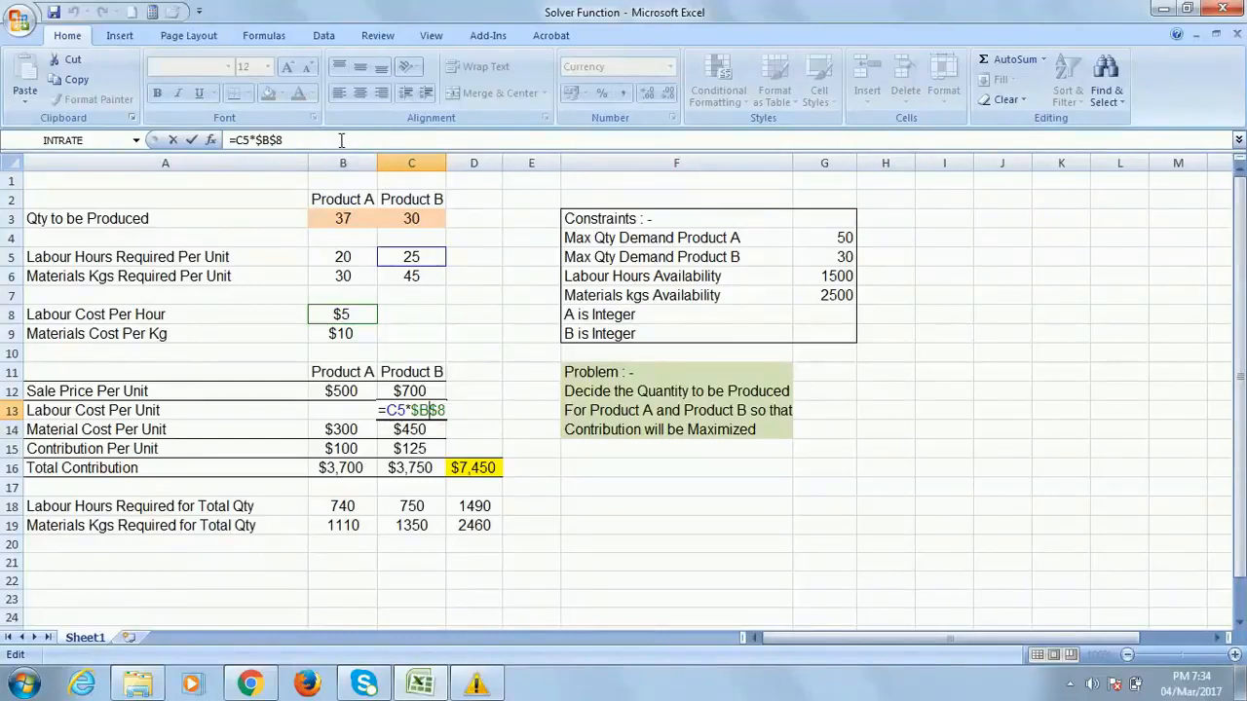
pyautogui.click(499, 415)
pyautogui.click(110, 429)
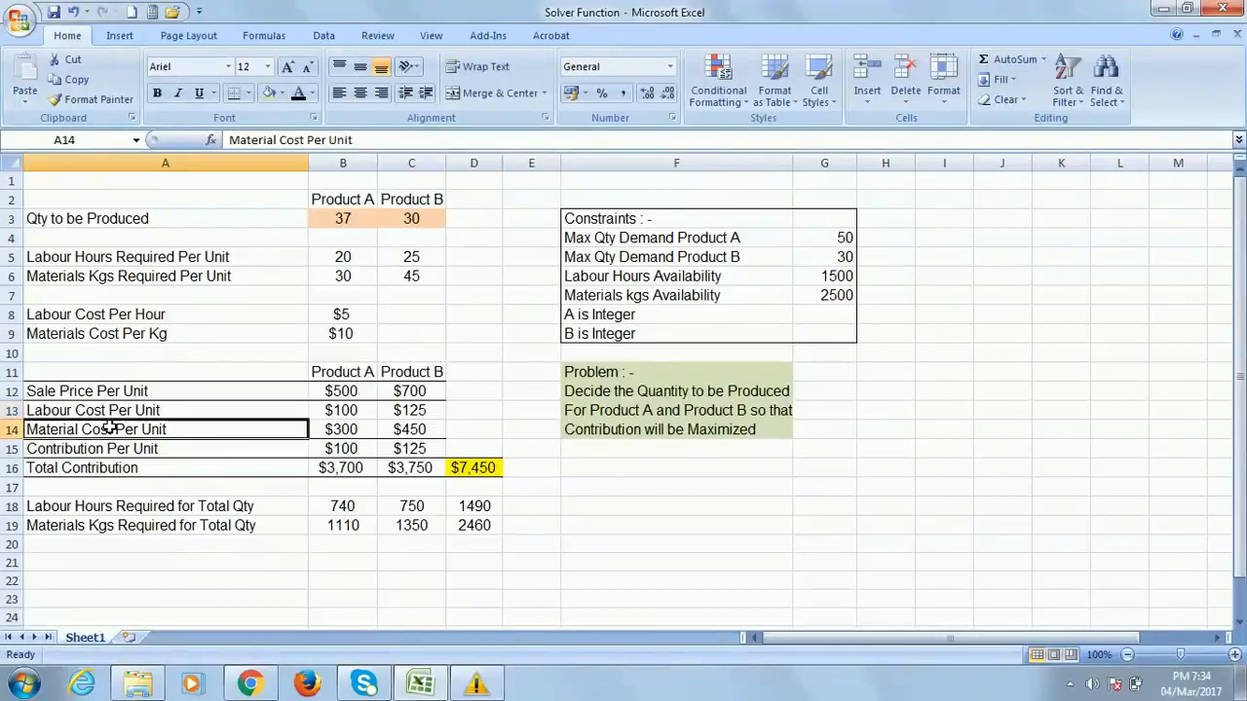
pyautogui.doubleClick(349, 428)
pyautogui.click(331, 142)
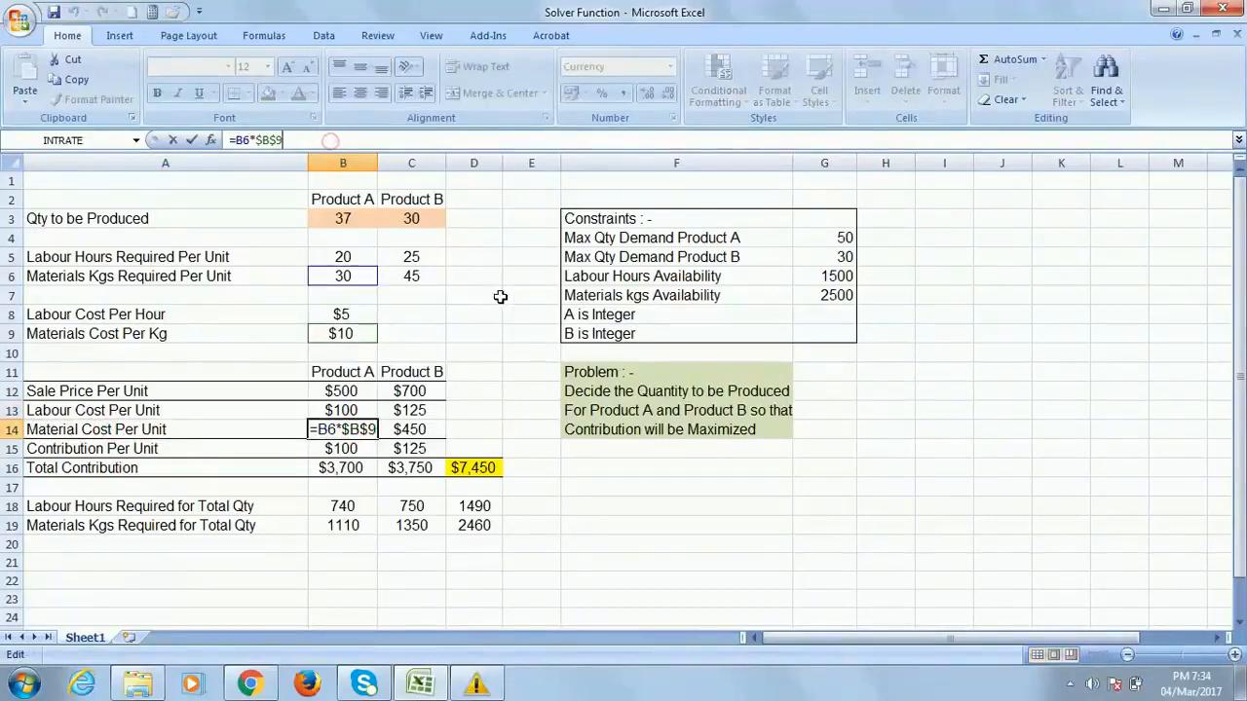
pyautogui.click(524, 295)
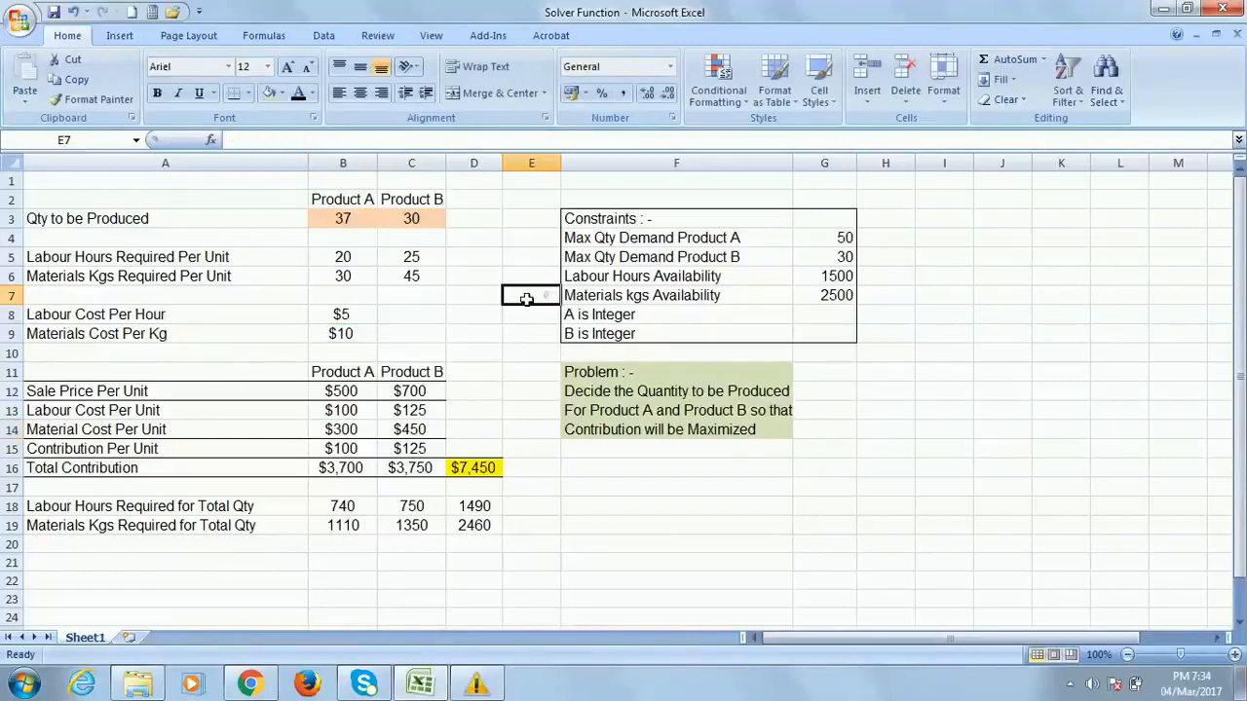
pyautogui.doubleClick(429, 430)
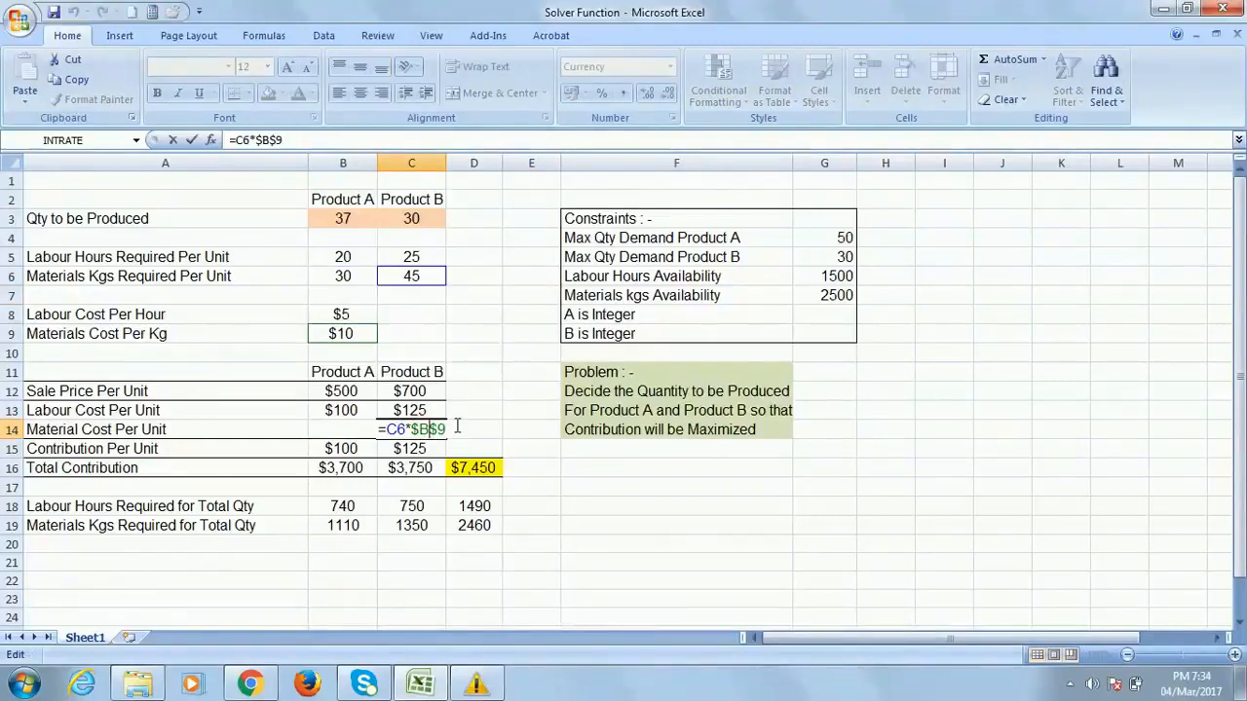
pyautogui.click(495, 368)
pyautogui.click(349, 447)
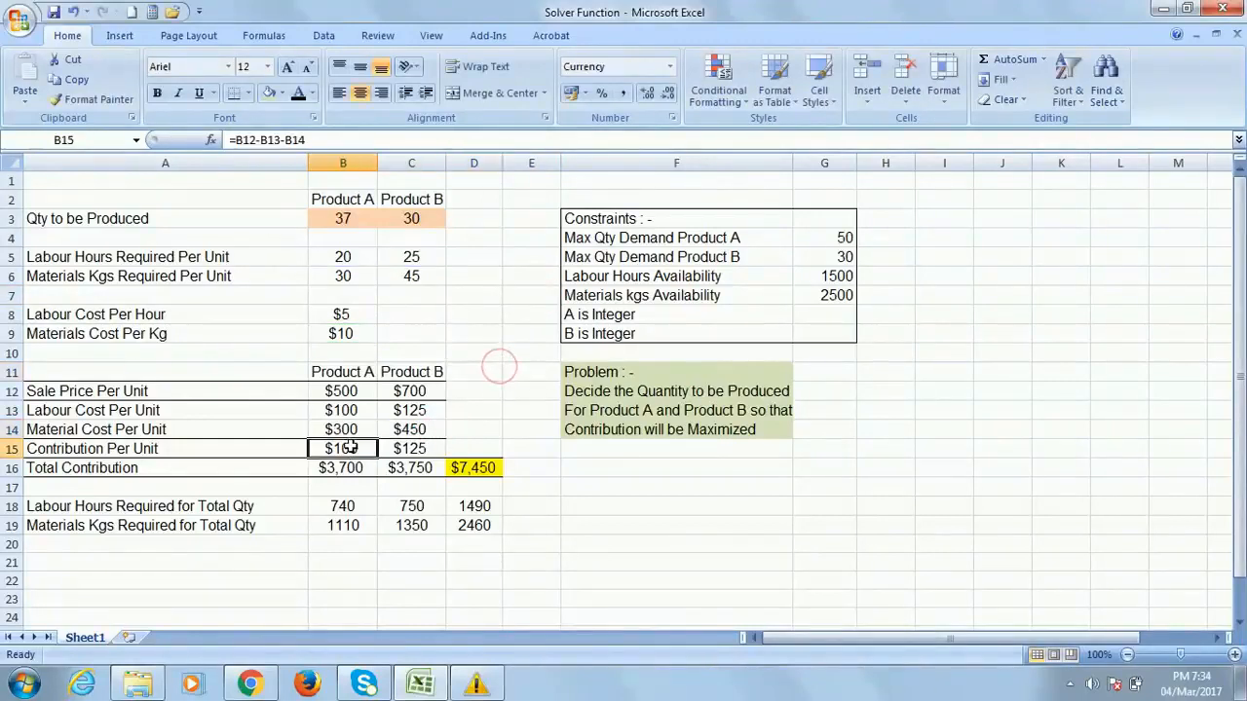
pyautogui.click(114, 449)
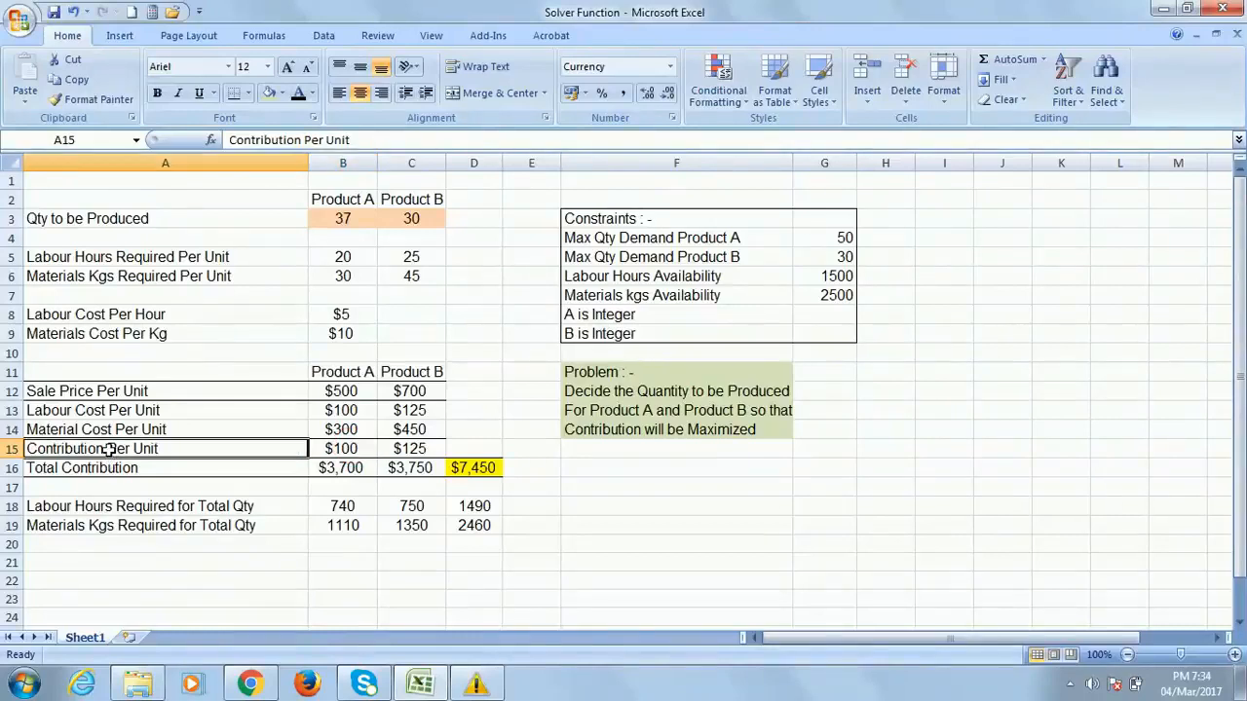
pyautogui.click(347, 448)
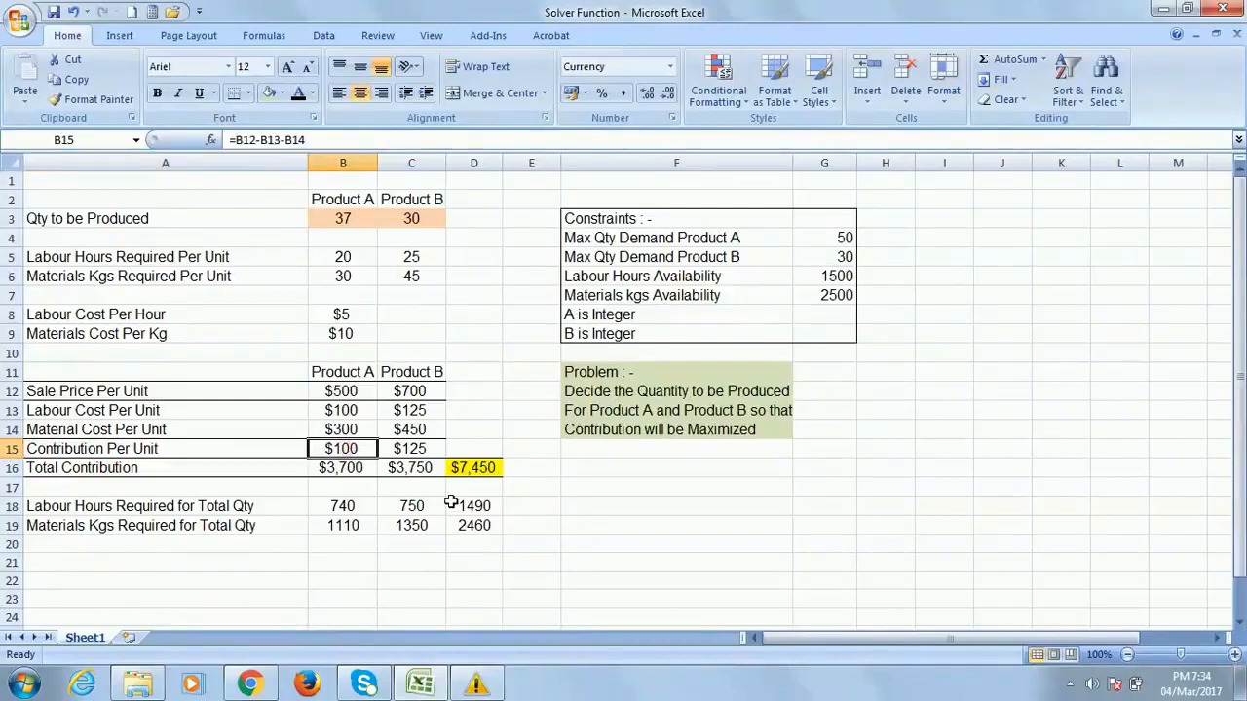
pyautogui.click(421, 448)
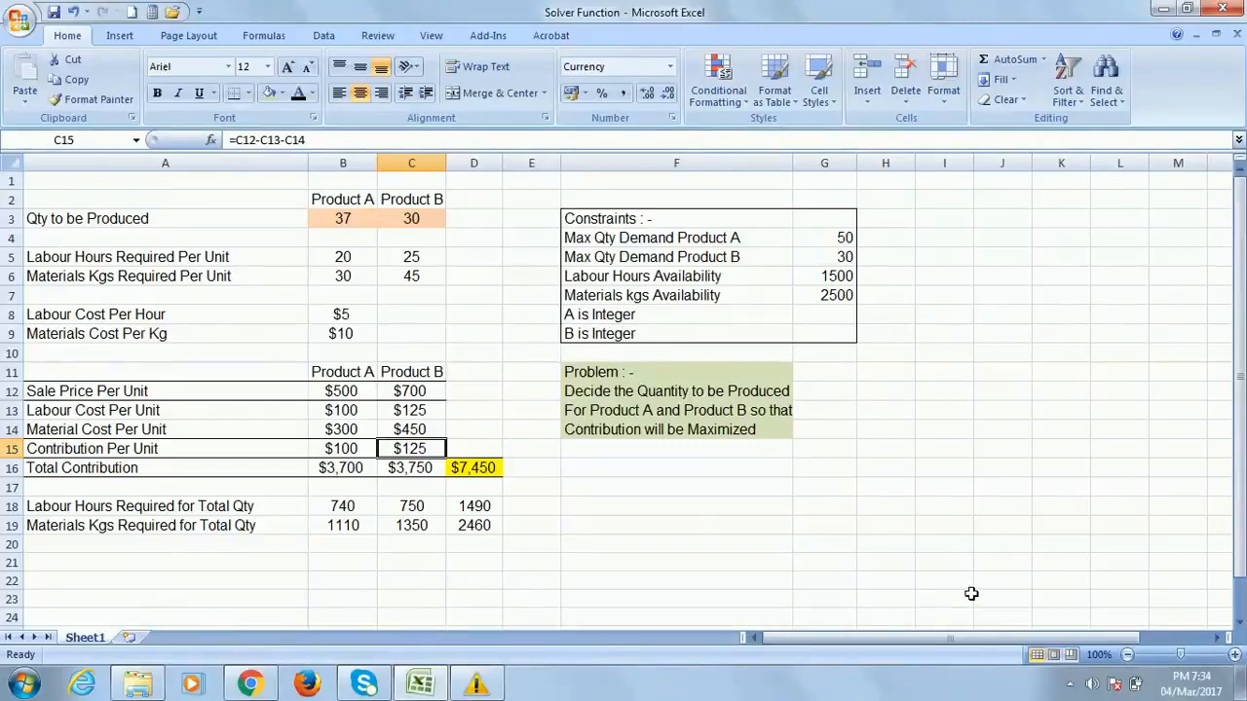
pyautogui.click(346, 469)
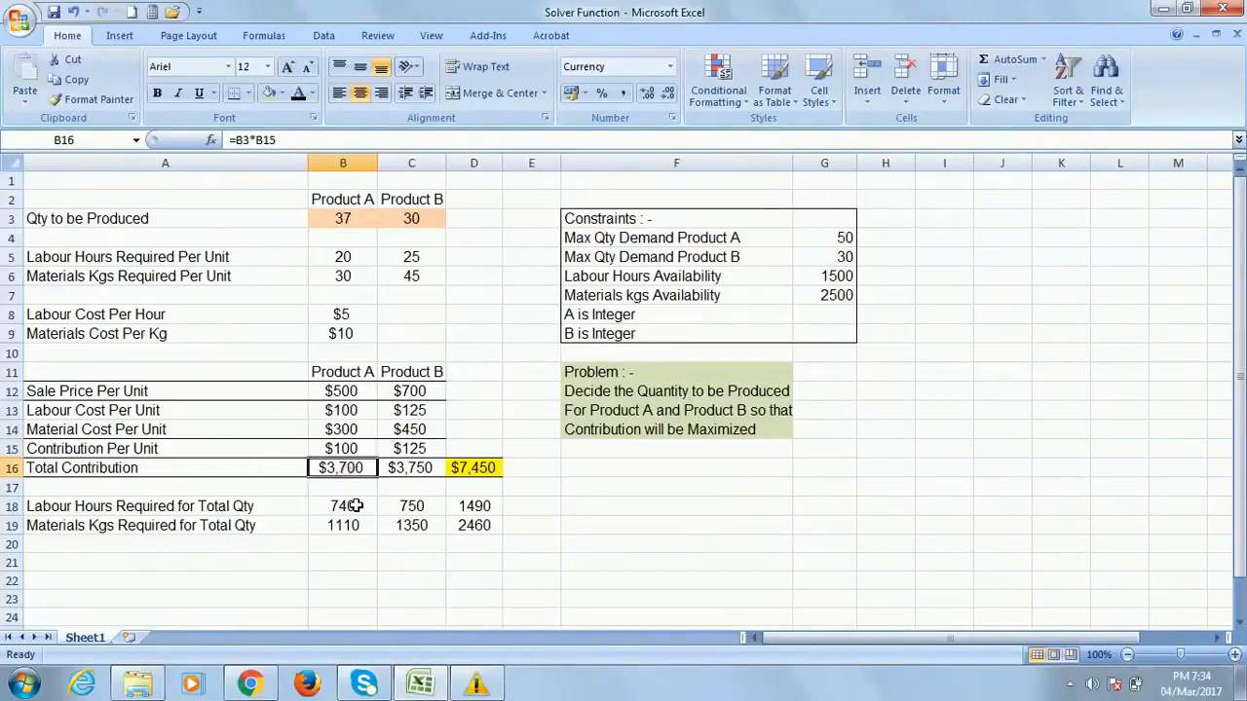
# Enter 20 as Product A's quantity in B3 and 50 as Product B's in C3
pyautogui.click(345, 216)
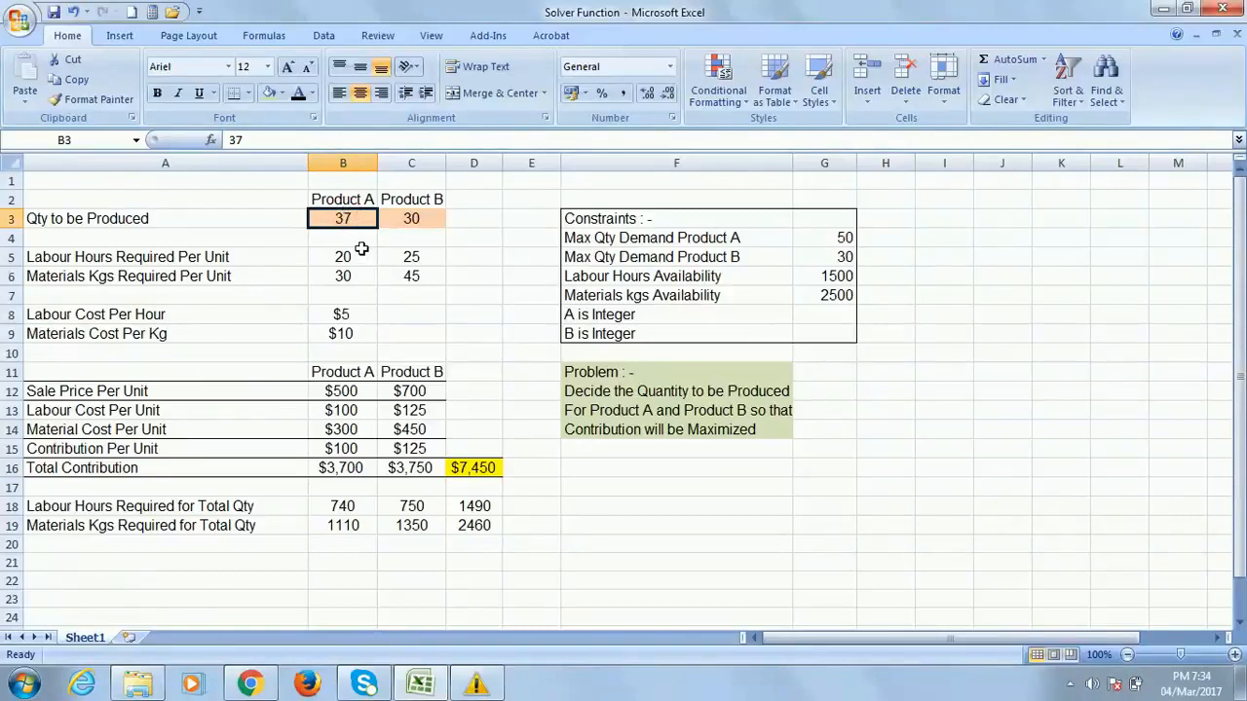
pyautogui.click(349, 468)
pyautogui.click(343, 236)
pyautogui.click(347, 218)
pyautogui.write('20')
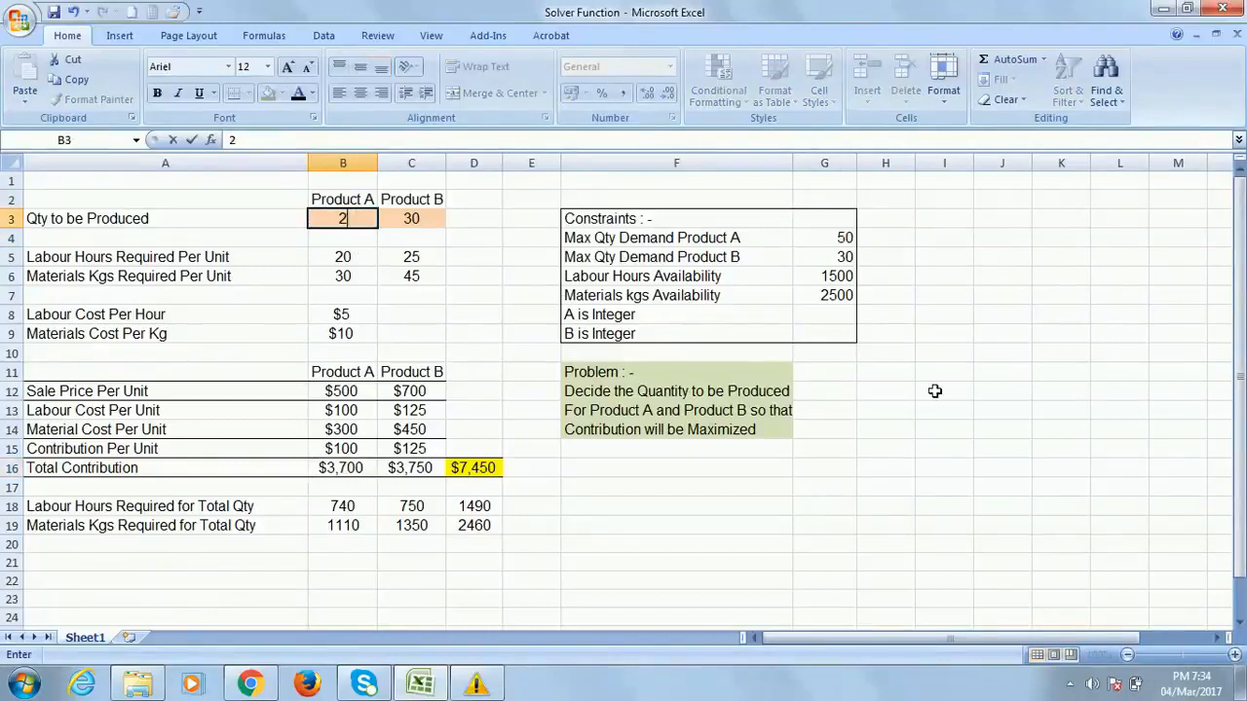
pyautogui.click(510, 295)
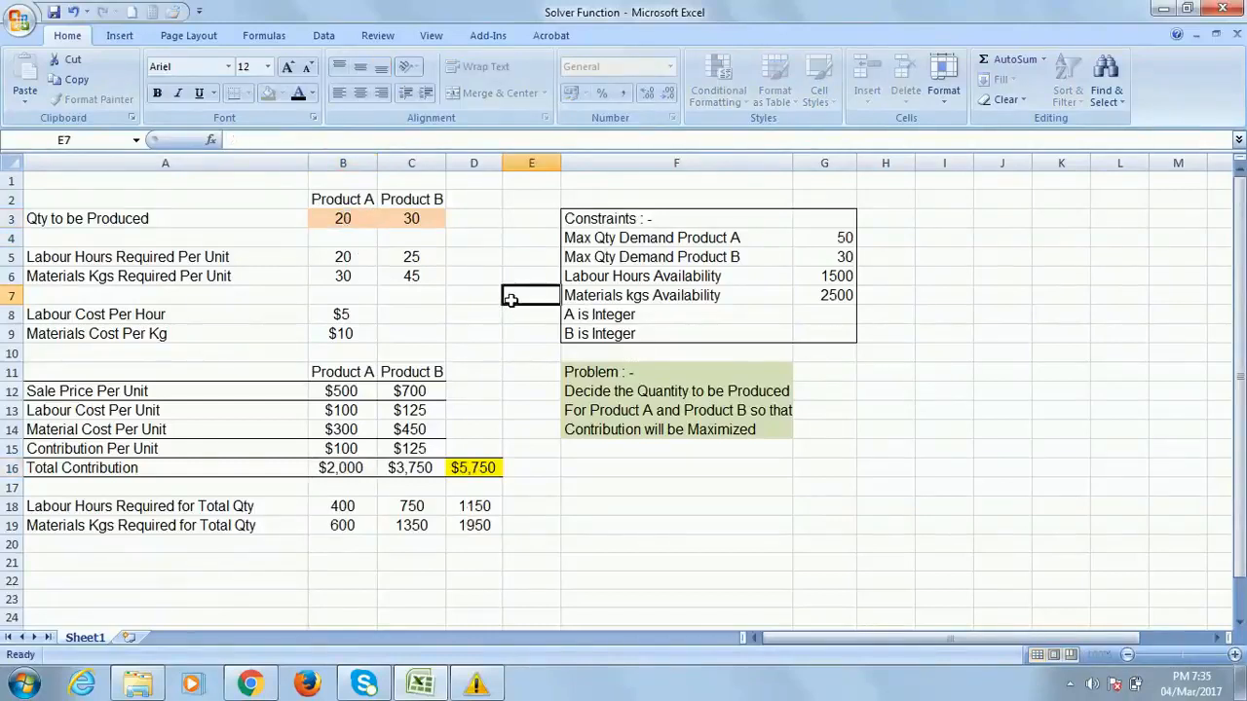
pyautogui.click(419, 220)
pyautogui.write('5')
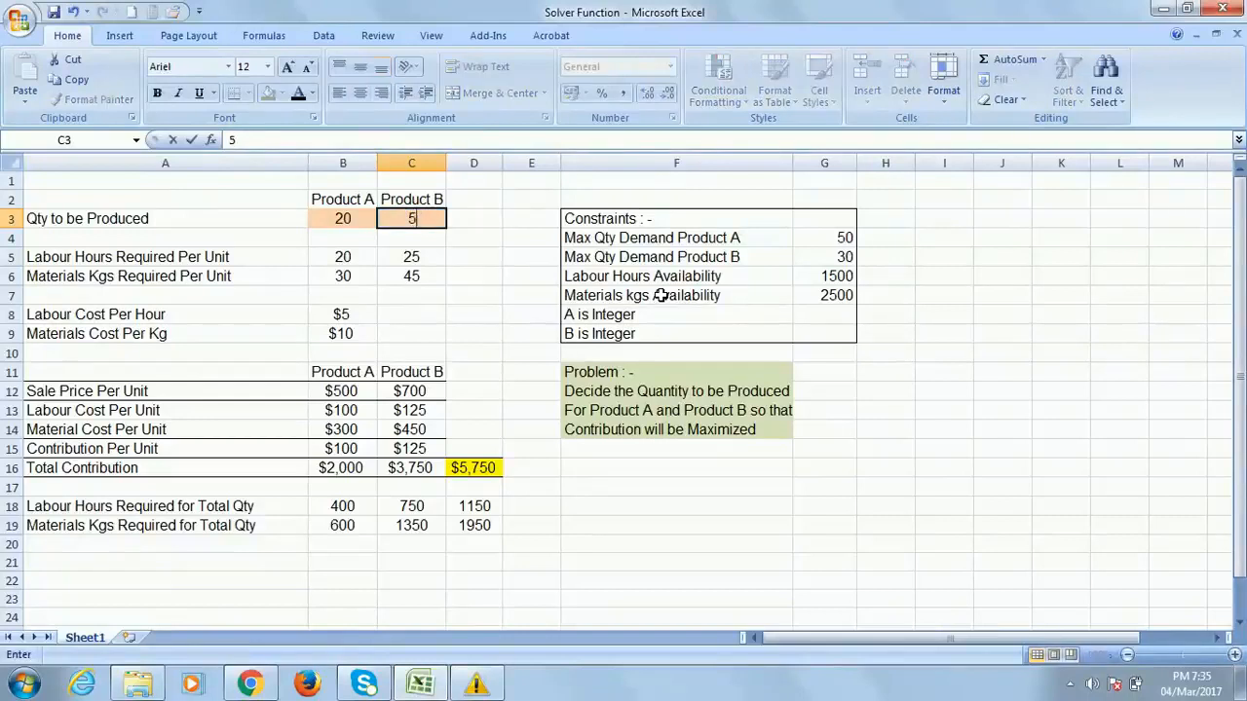
pyautogui.write('0')
pyautogui.press('Return')
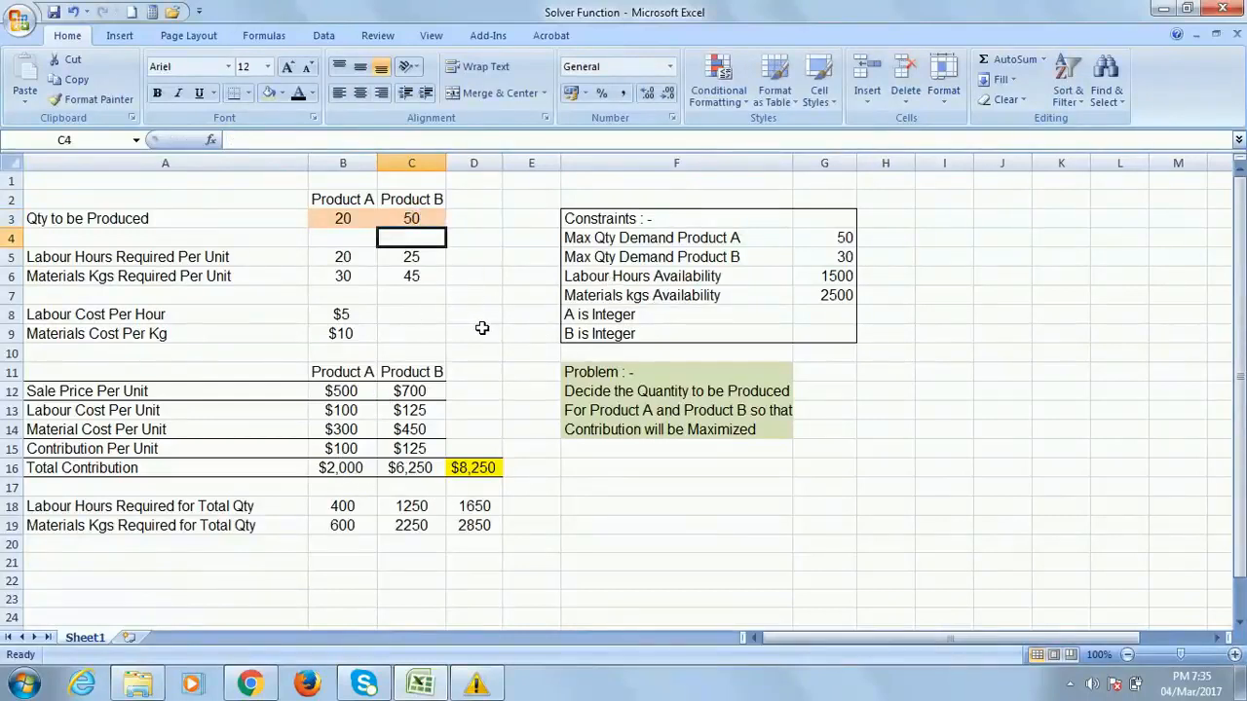
pyautogui.click(352, 468)
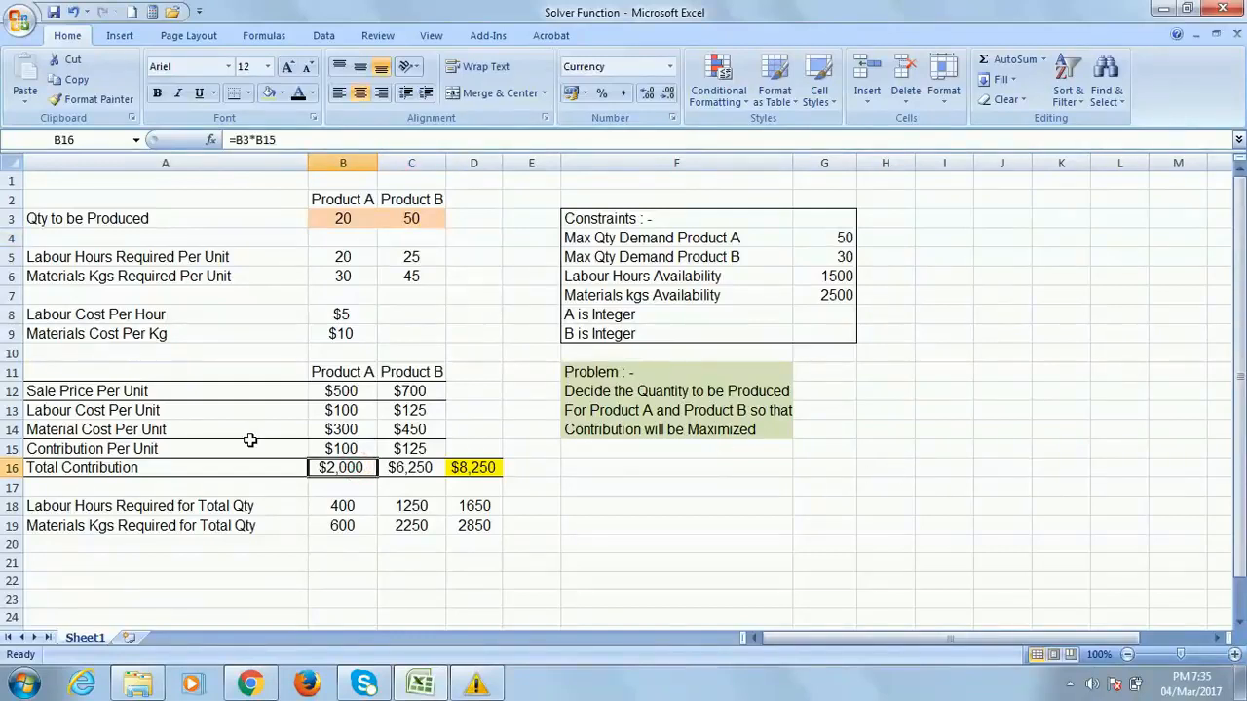
pyautogui.click(71, 177)
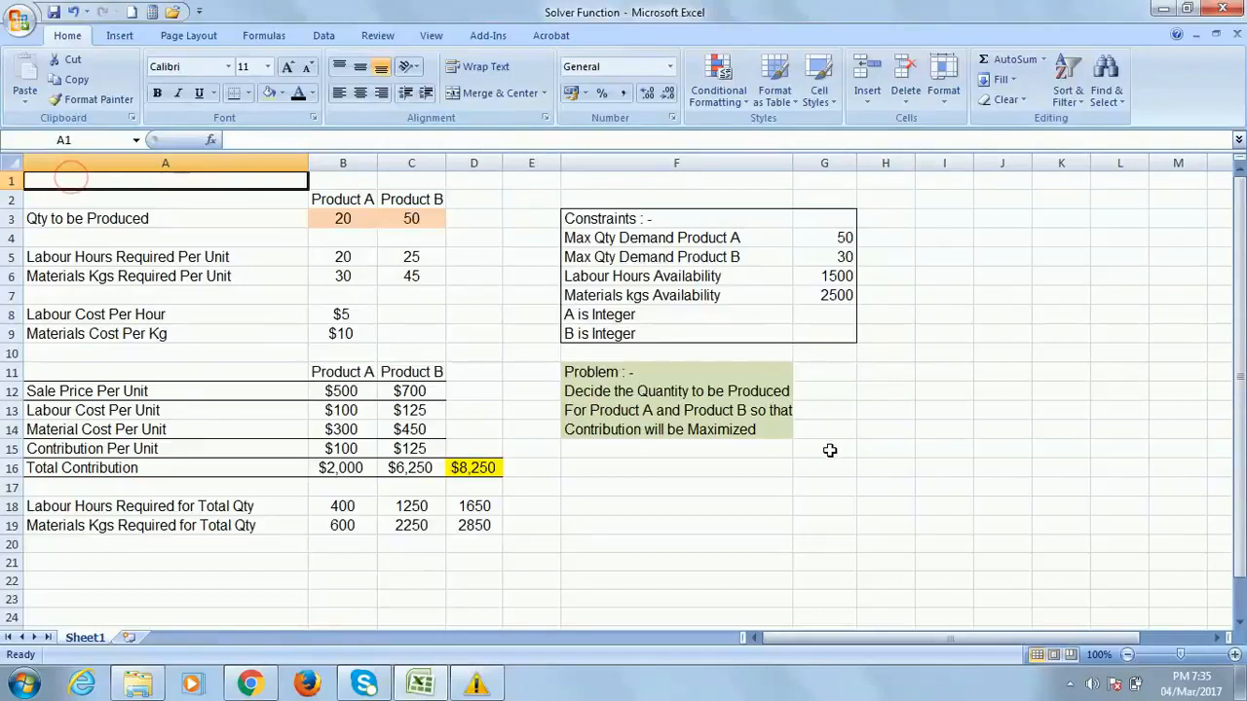
pyautogui.click(659, 277)
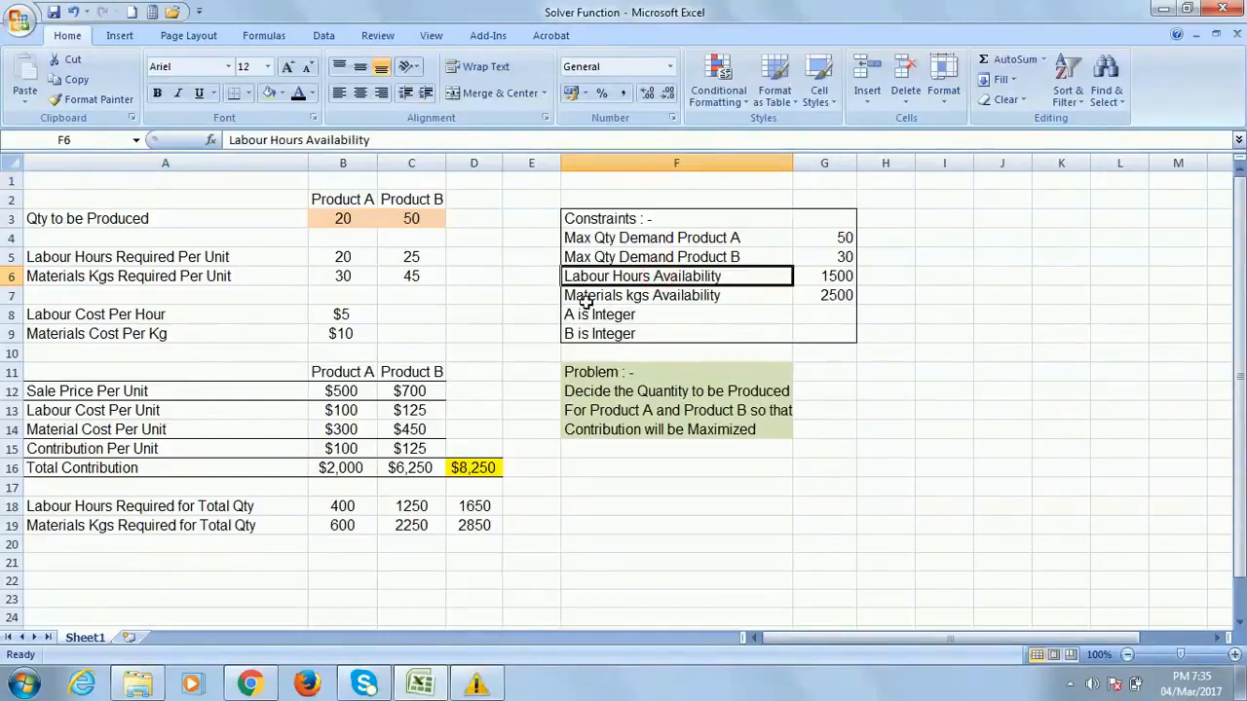
pyautogui.click(851, 277)
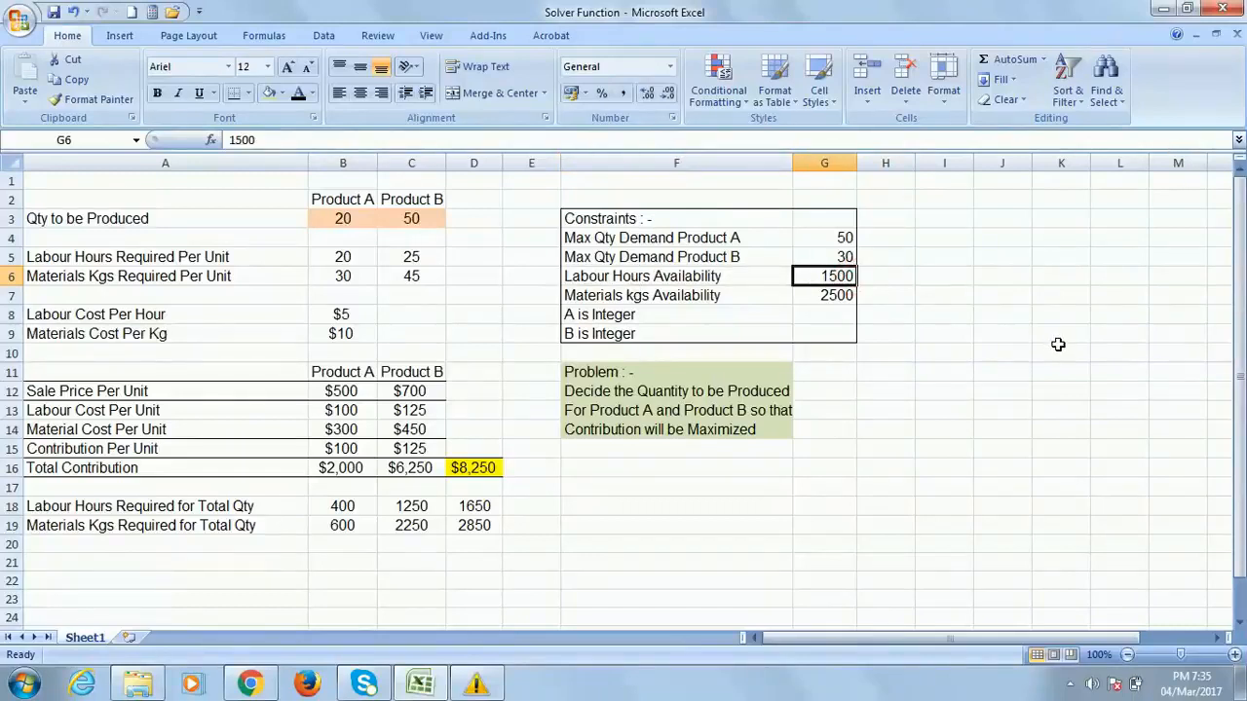
pyautogui.click(598, 296)
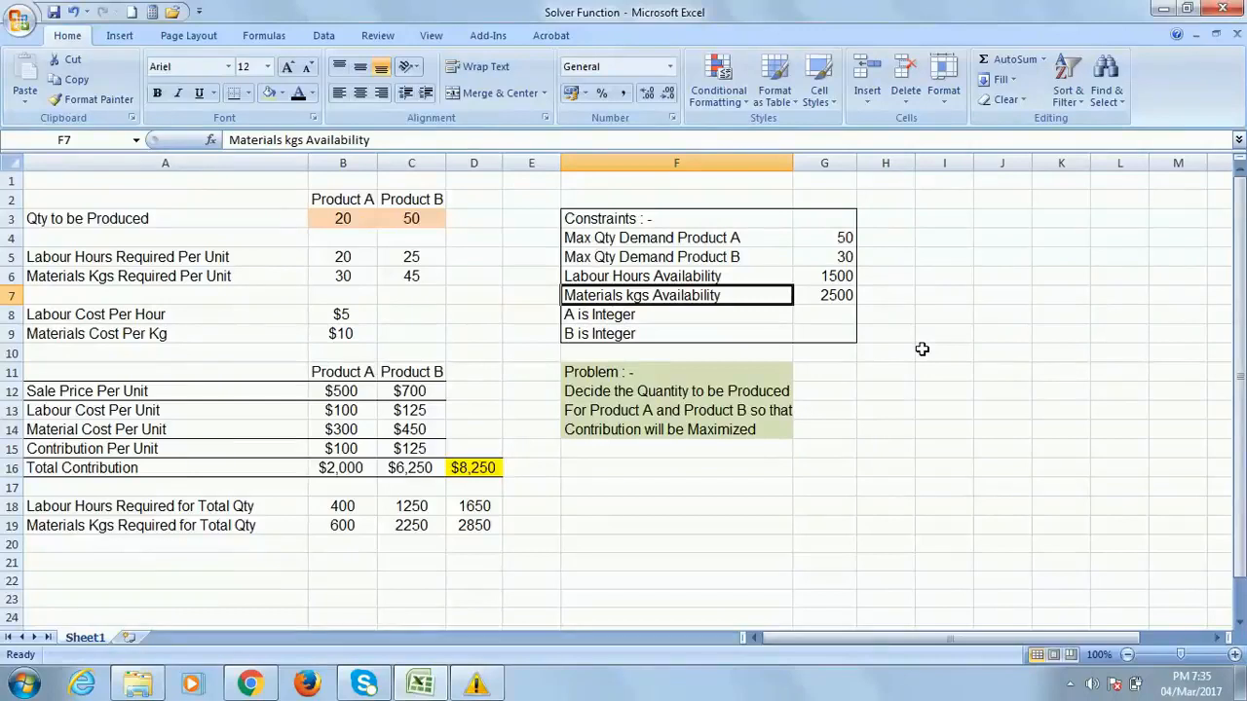
pyautogui.click(844, 295)
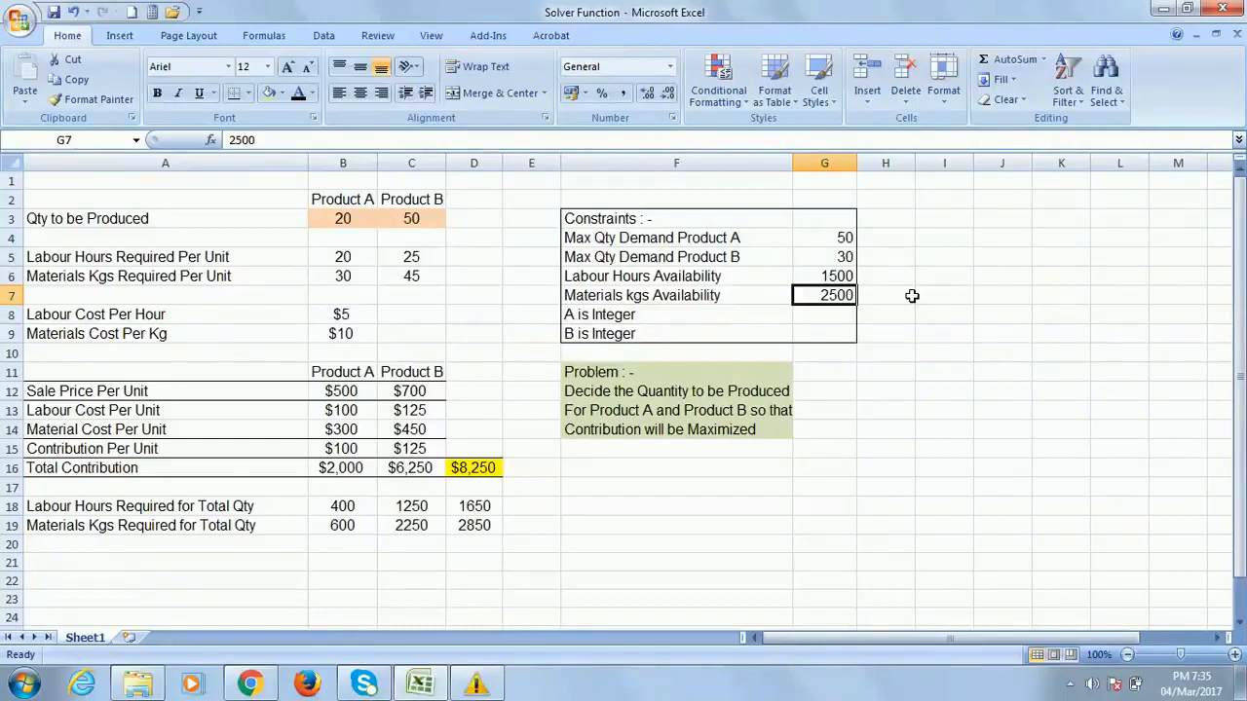
pyautogui.click(326, 216)
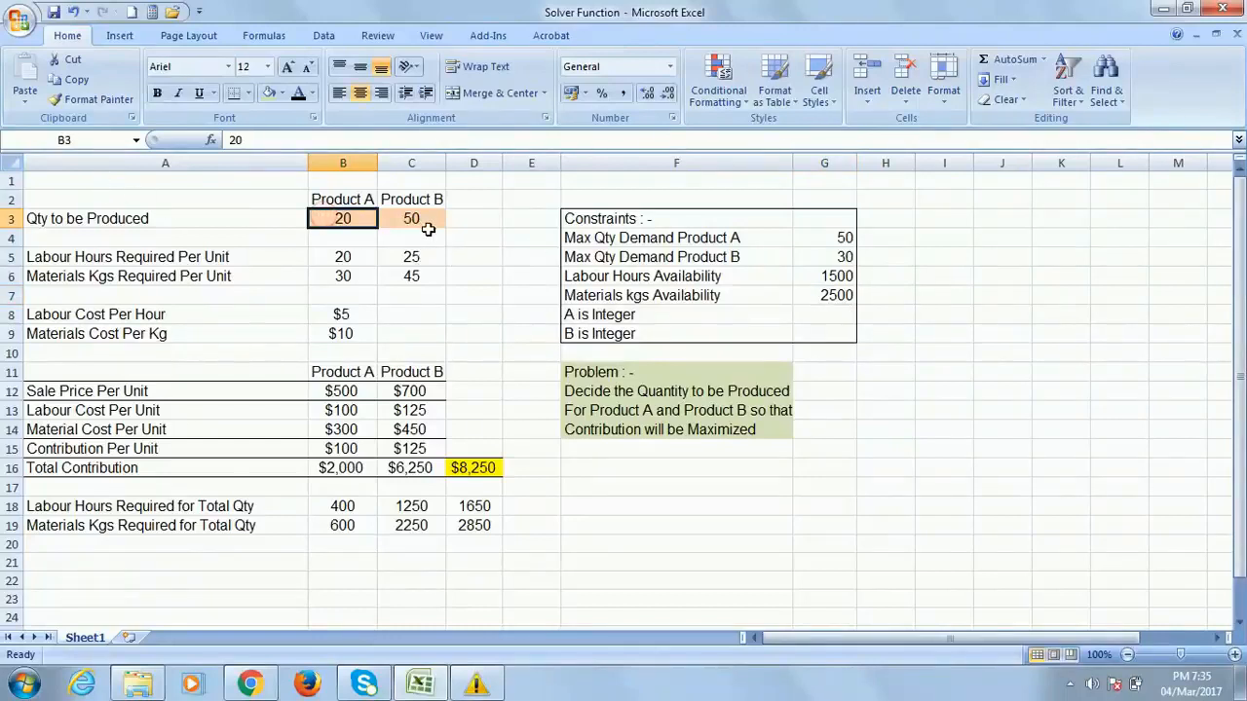
pyautogui.click(425, 220)
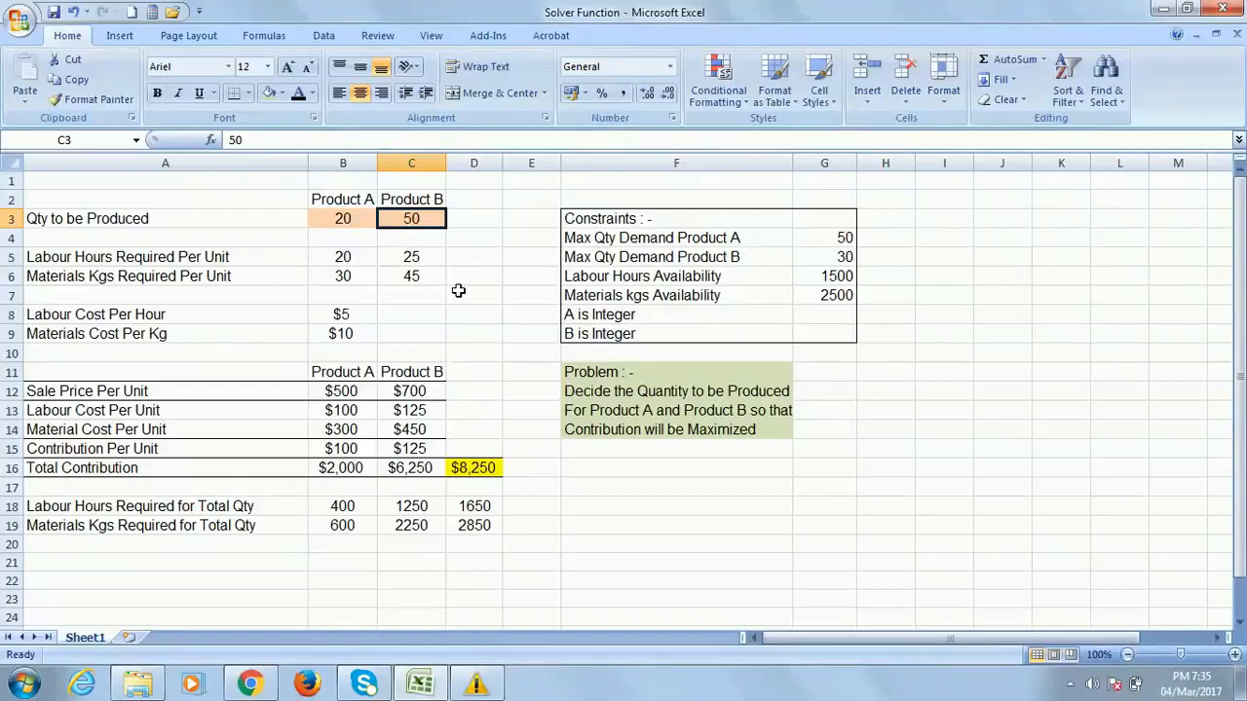
pyautogui.click(492, 465)
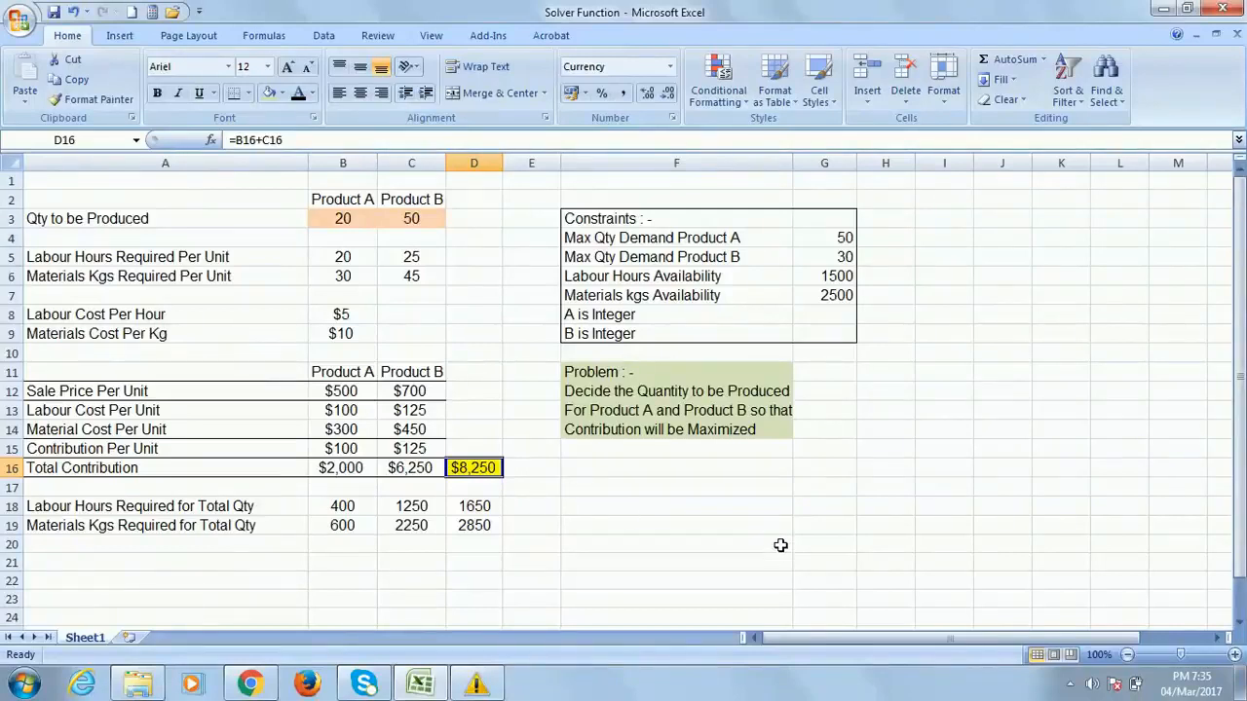
pyautogui.click(63, 182)
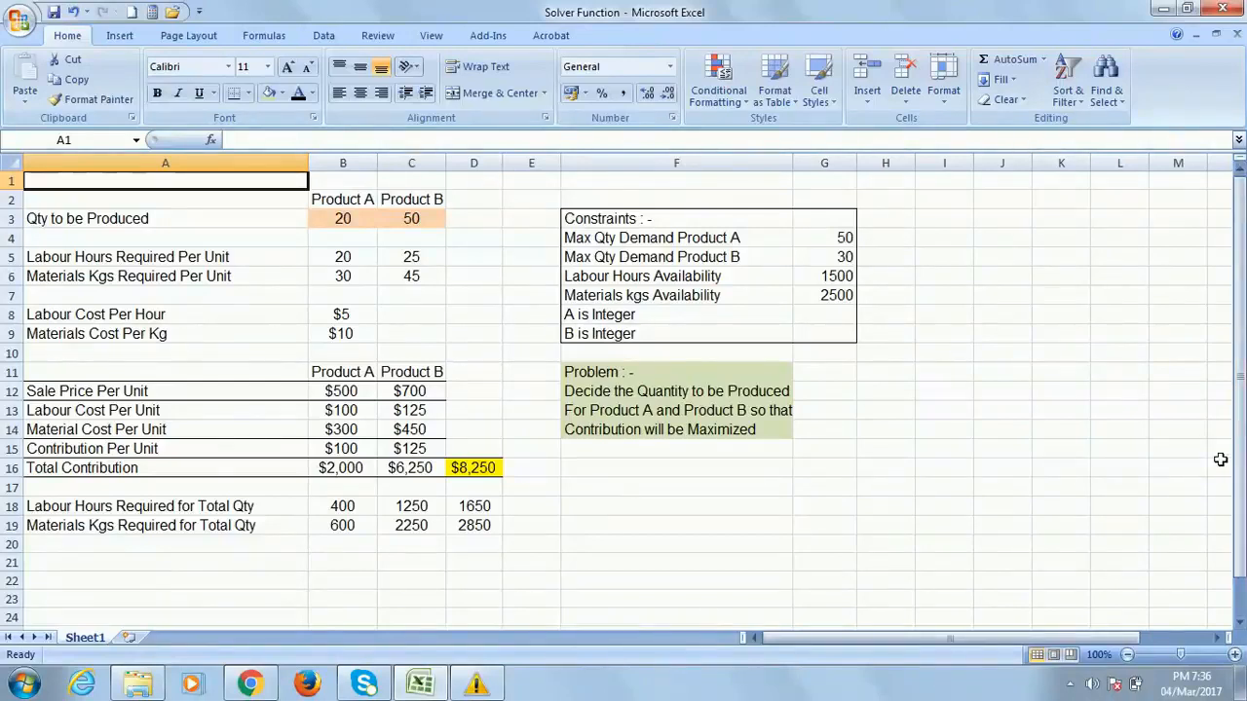
# Find Solver on the Data tab and open its parameters dialog
pyautogui.click(494, 36)
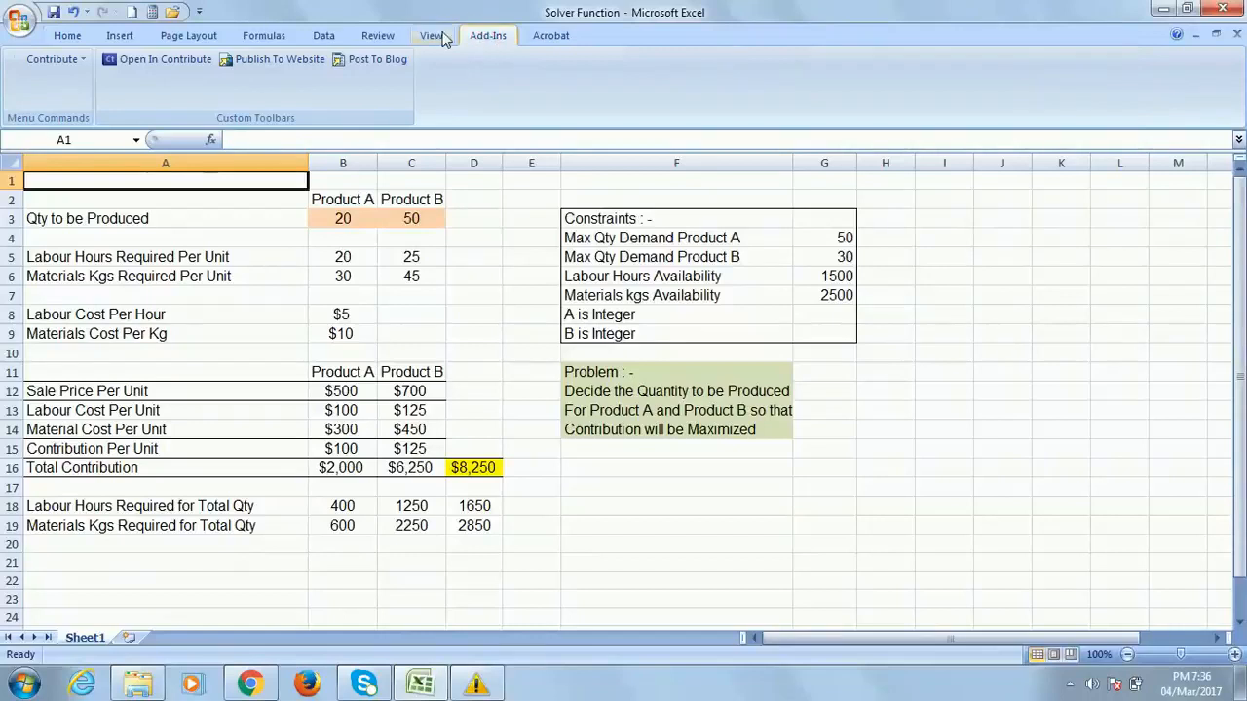
pyautogui.click(67, 37)
pyautogui.click(120, 36)
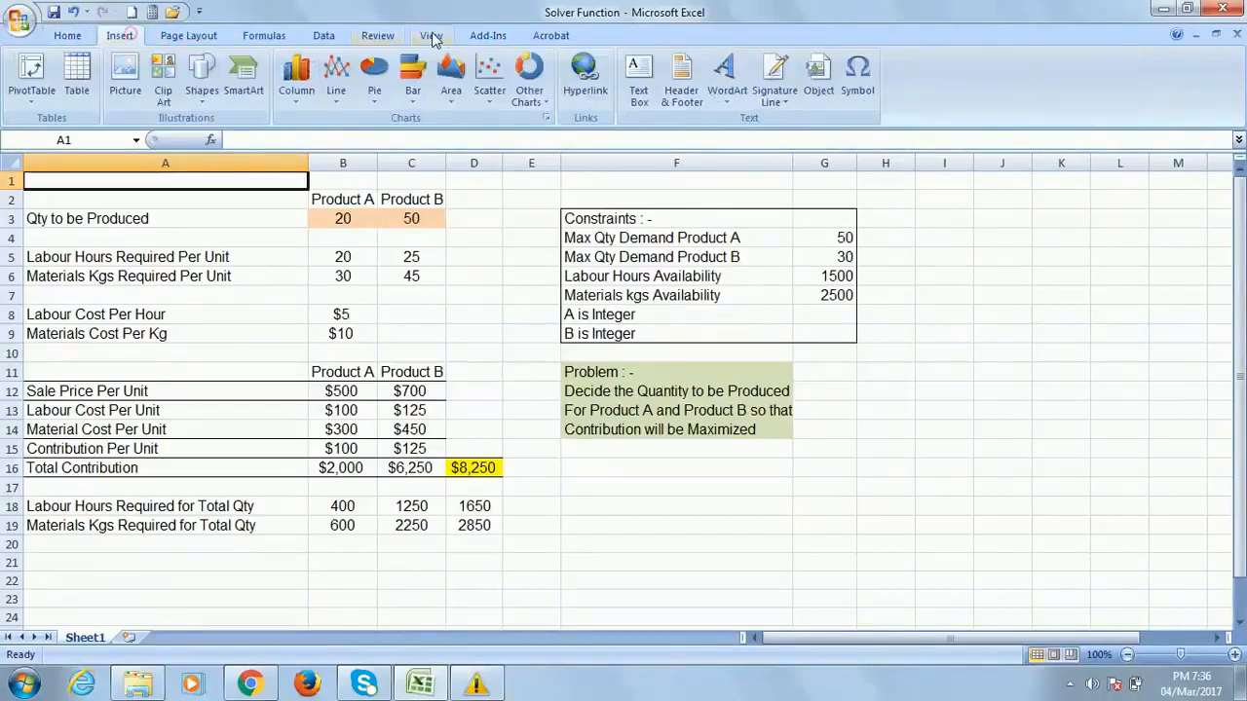
pyautogui.click(322, 36)
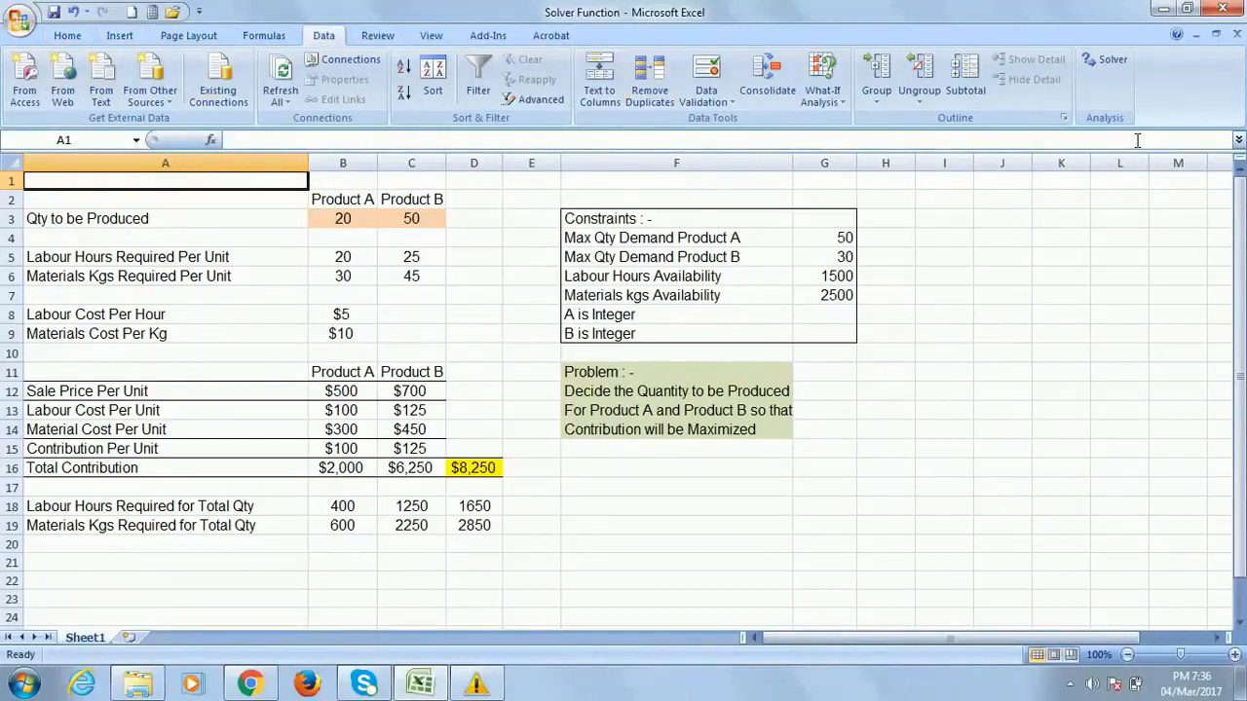
pyautogui.click(1104, 58)
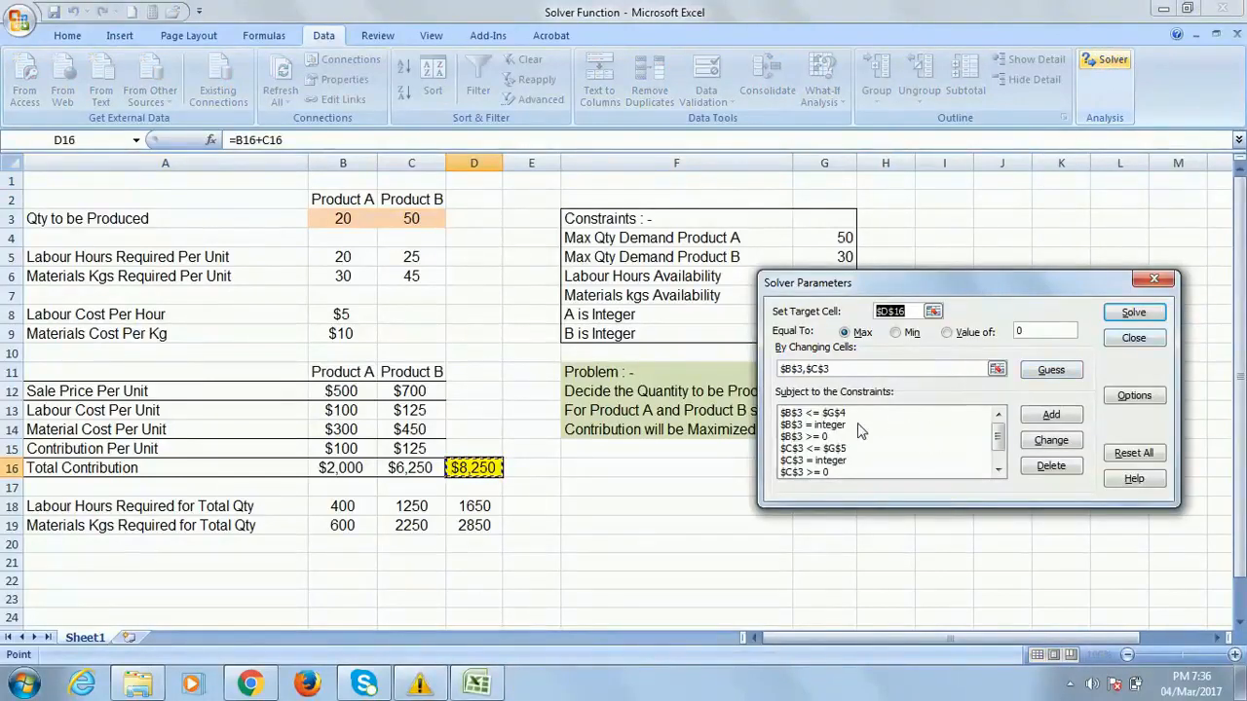
# Delete the $B$3 <= $G$4 and $B$3 integer constraints, then reset all Solver settings
pyautogui.click(826, 414)
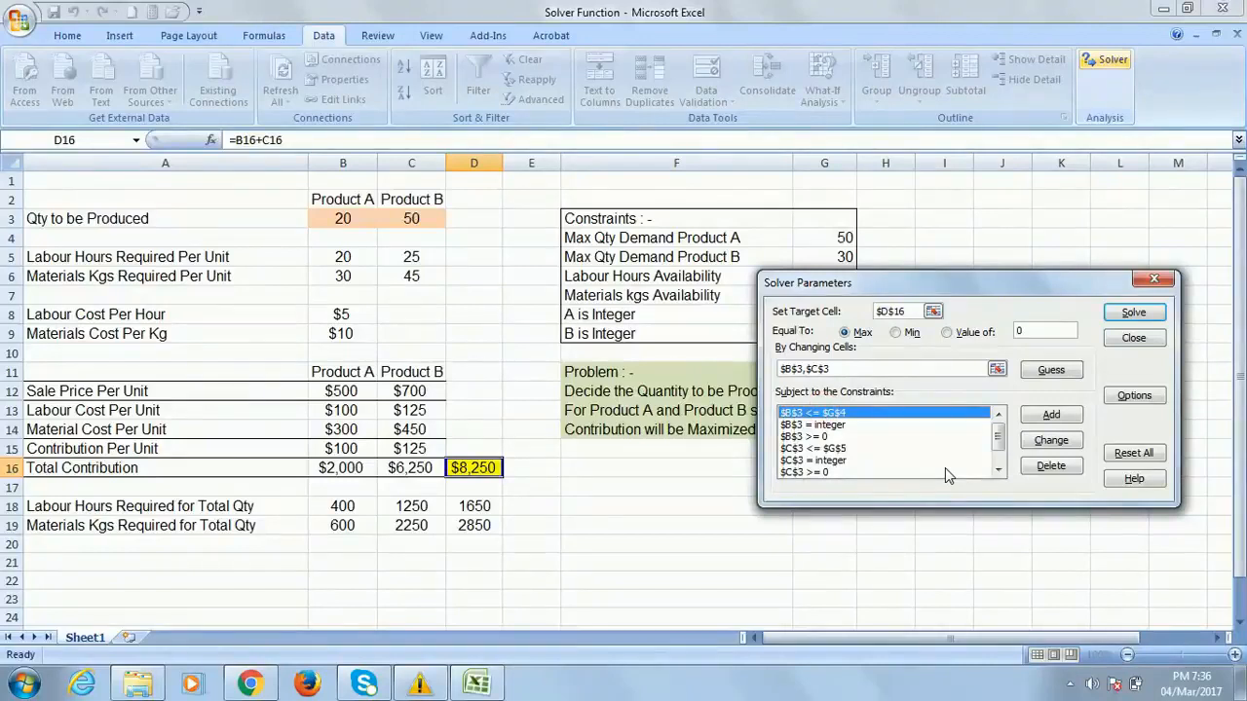
pyautogui.click(1051, 466)
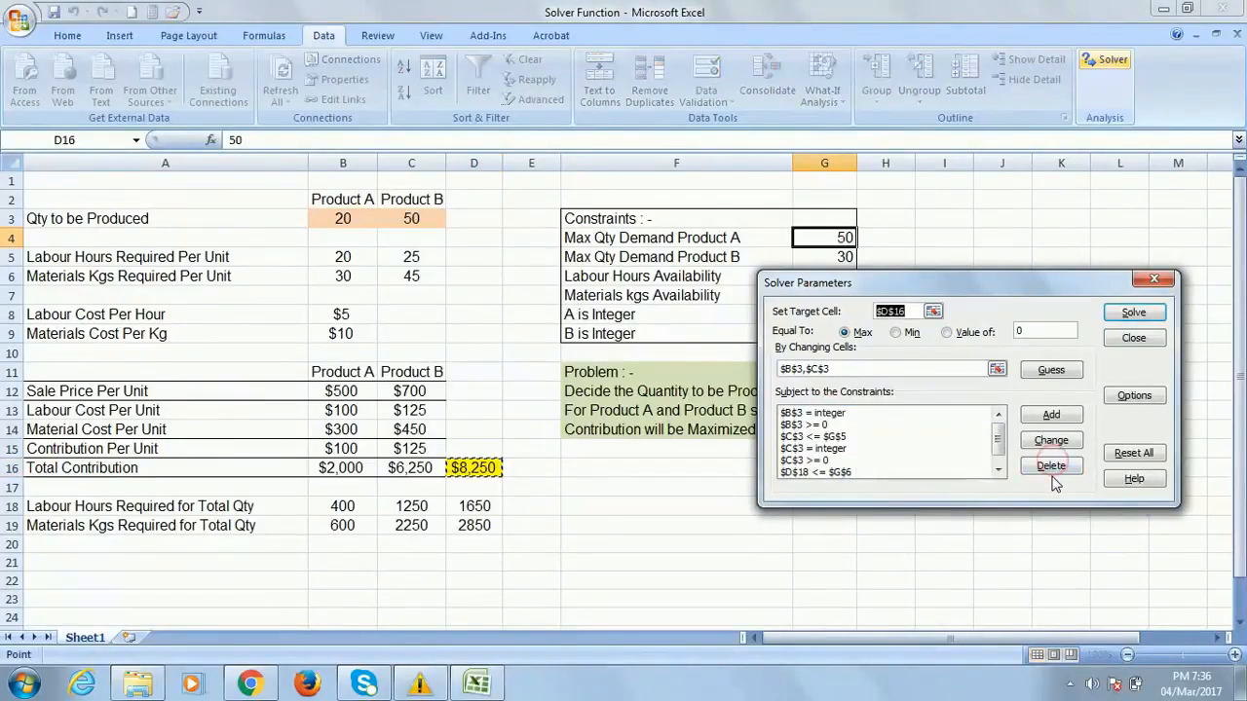
pyautogui.click(814, 414)
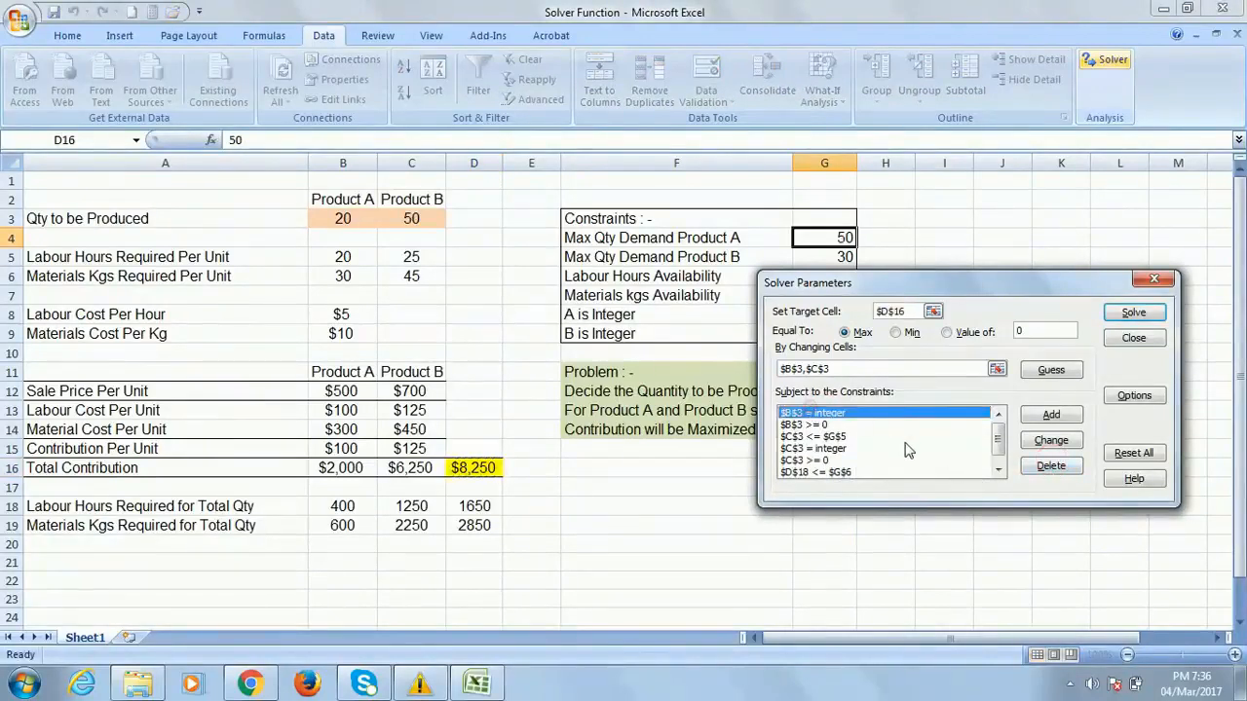
pyautogui.click(1046, 469)
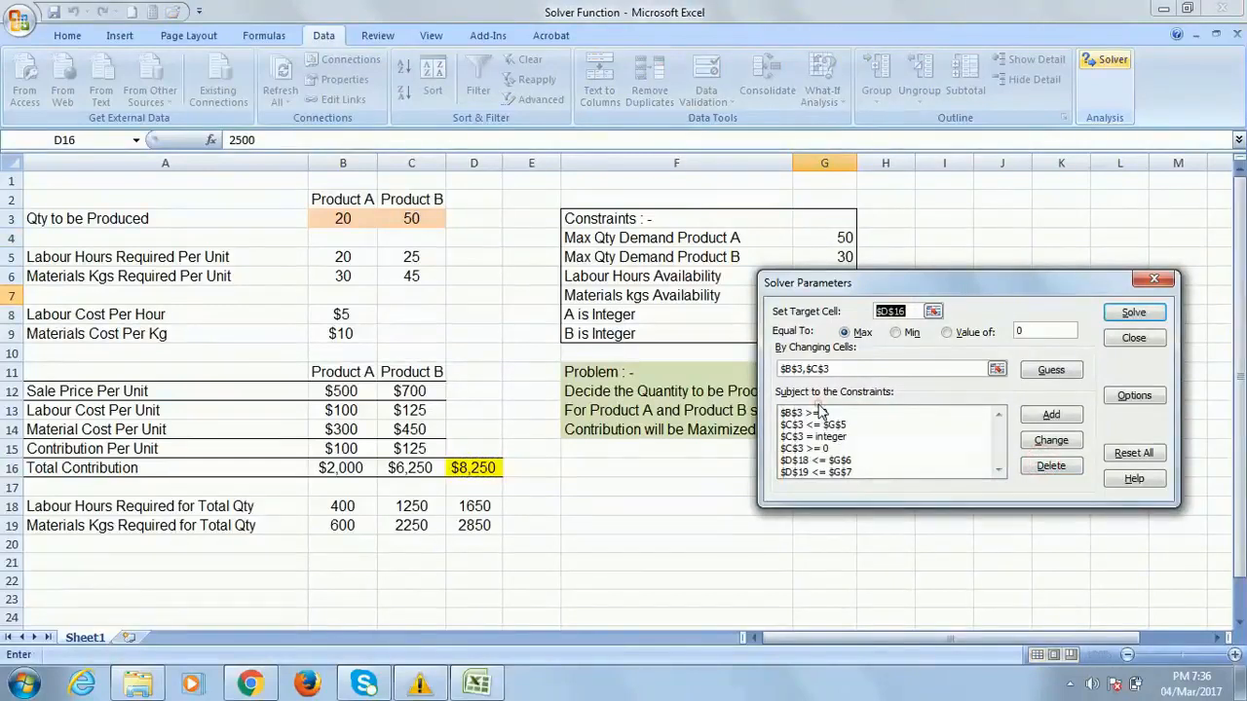
pyautogui.click(1134, 454)
pyautogui.press('Return')
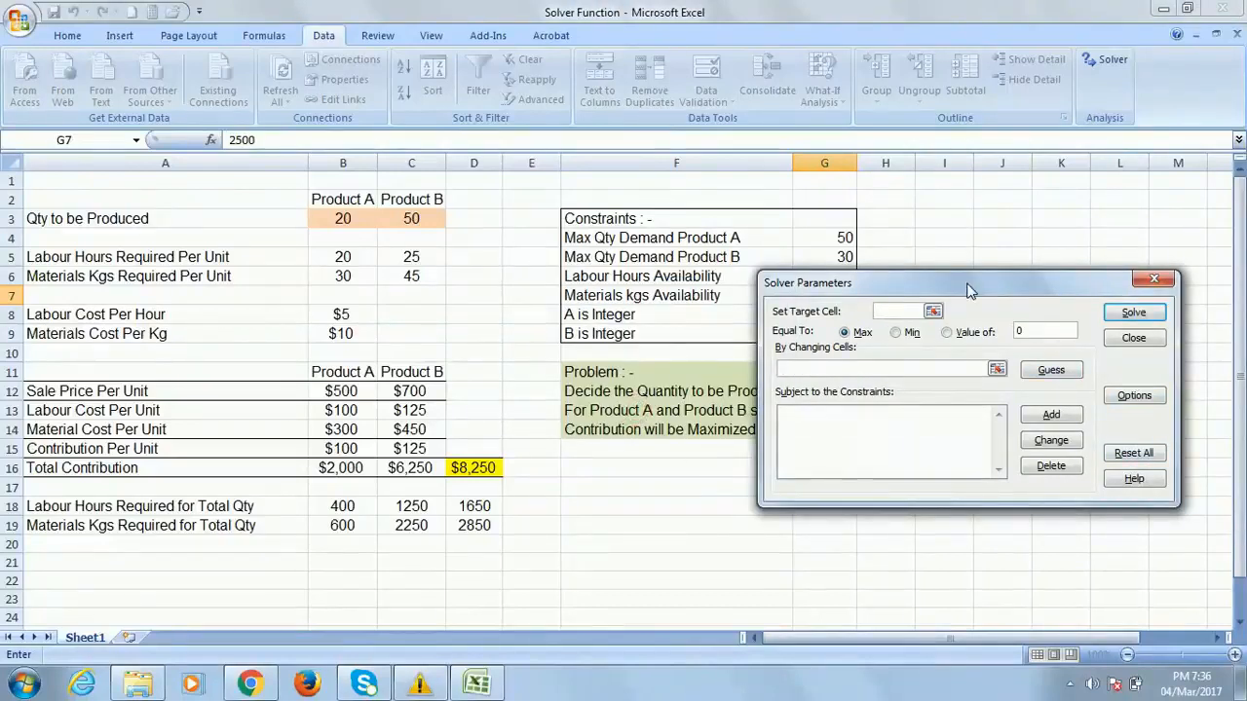
# Set total contribution D16 as the Solver objective to maximize
pyautogui.moveTo(967, 289); pyautogui.dragTo(1062, 260)
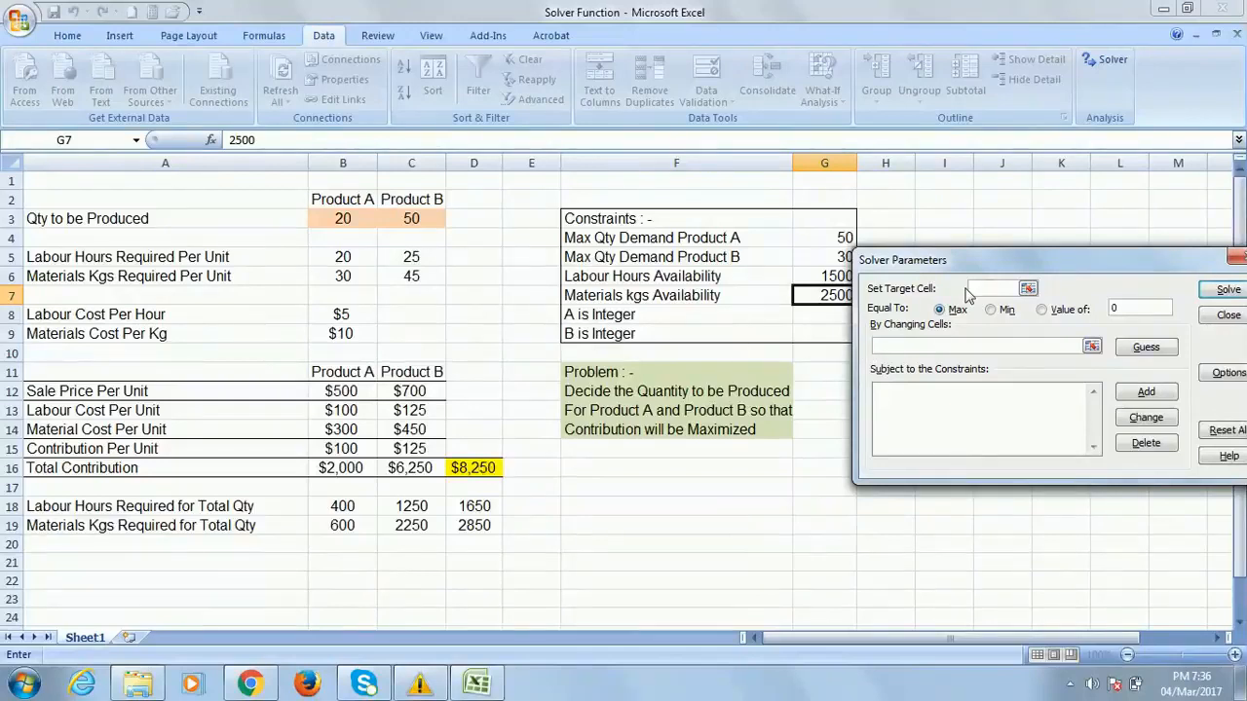
pyautogui.click(474, 467)
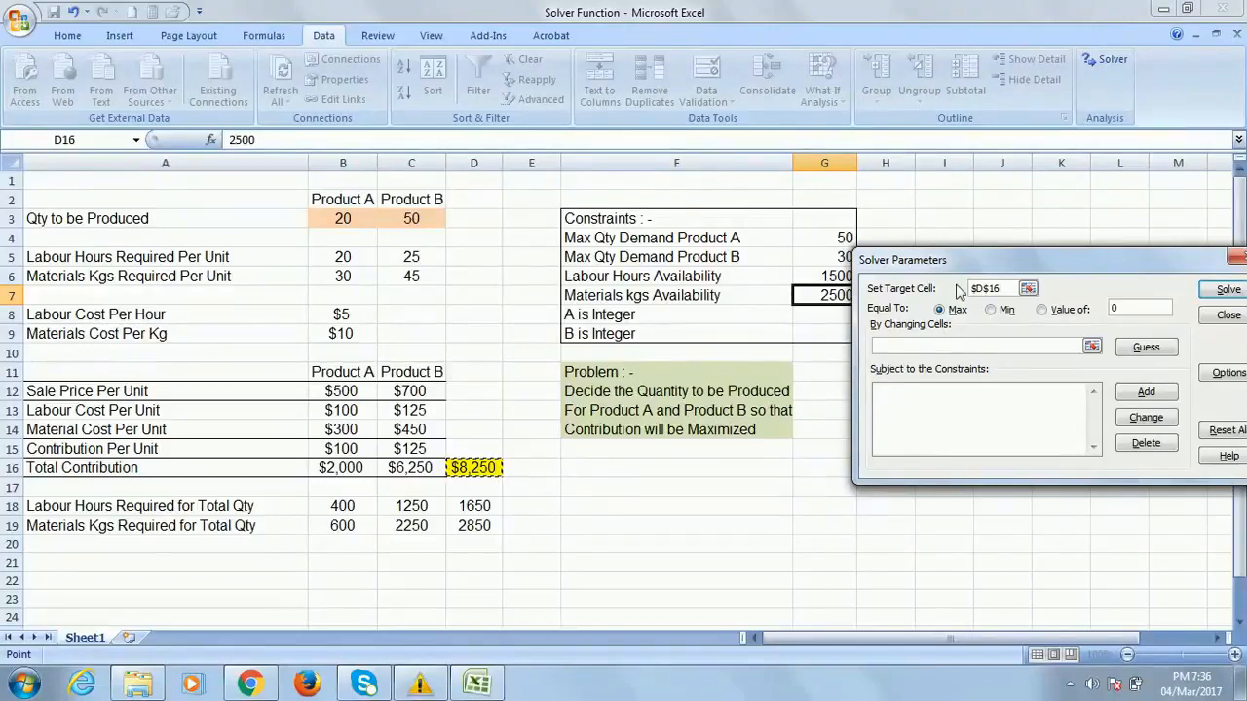
pyautogui.moveTo(1068, 268); pyautogui.dragTo(1011, 195)
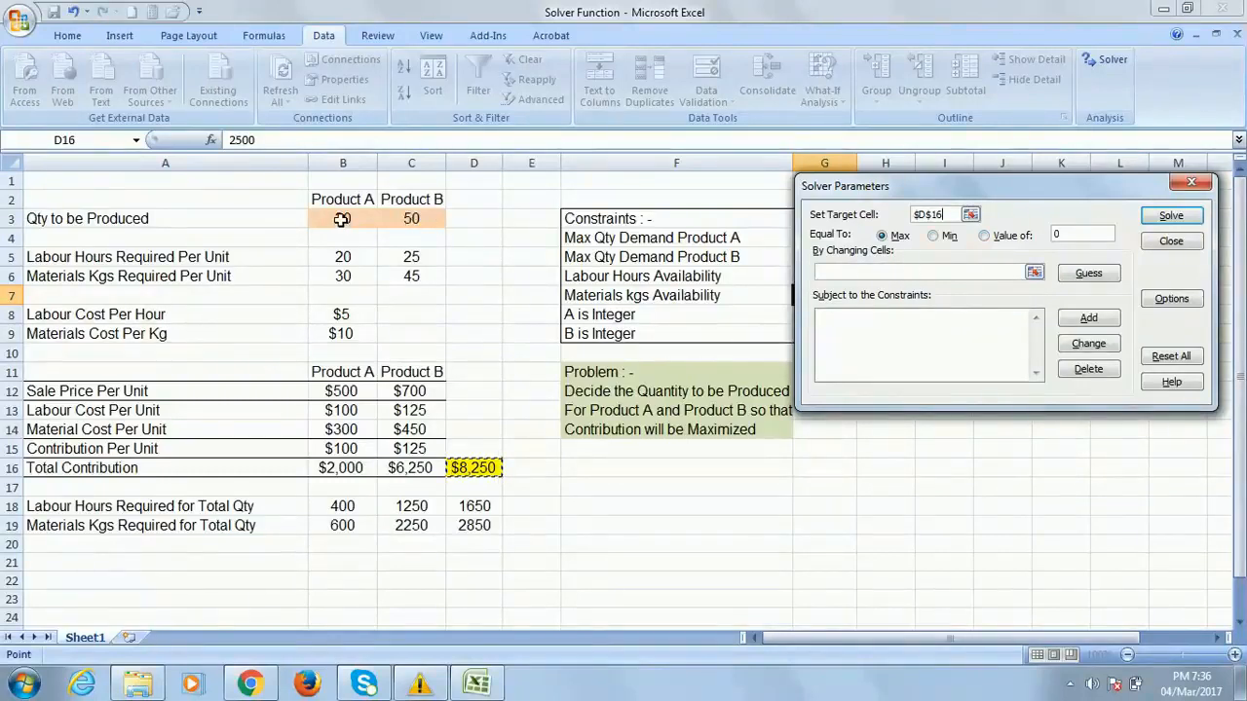
# Replace the guessed changing cells with $B$3,$C$3
pyautogui.click(1094, 275)
pyautogui.doubleClick(821, 273)
pyautogui.moveTo(821, 273); pyautogui.dragTo(1236, 326)
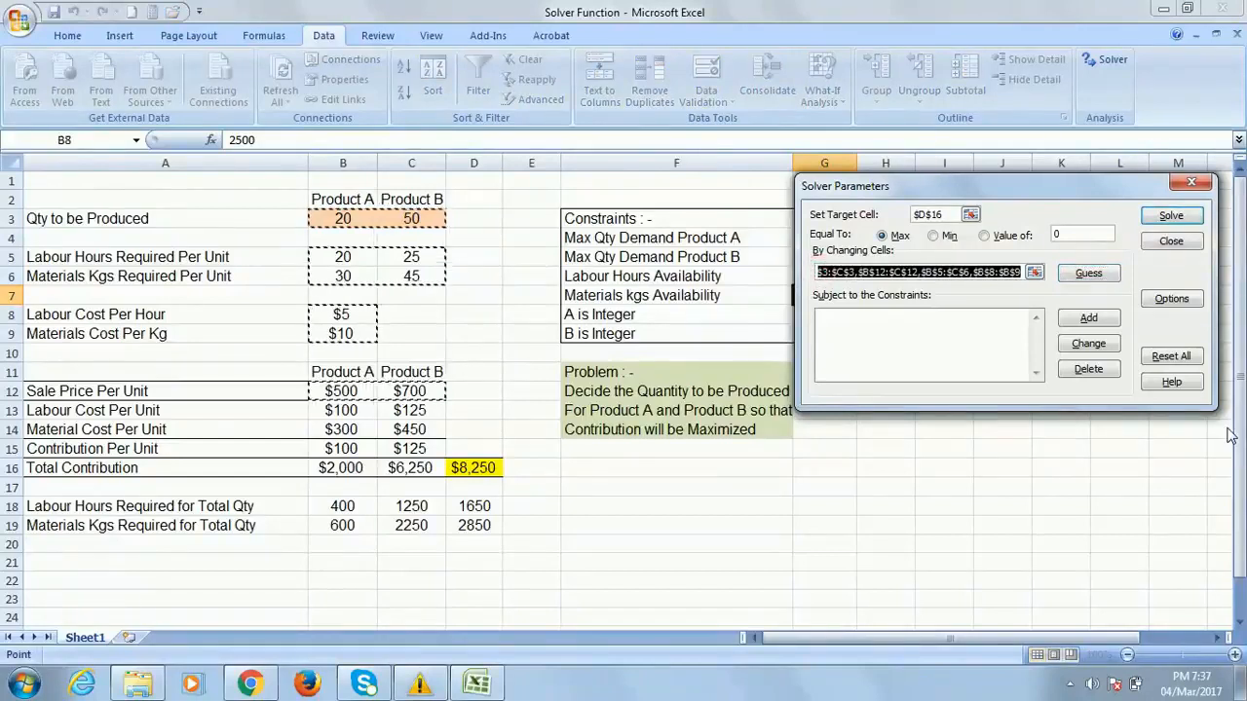
pyautogui.press('Delete')
pyautogui.click(345, 221)
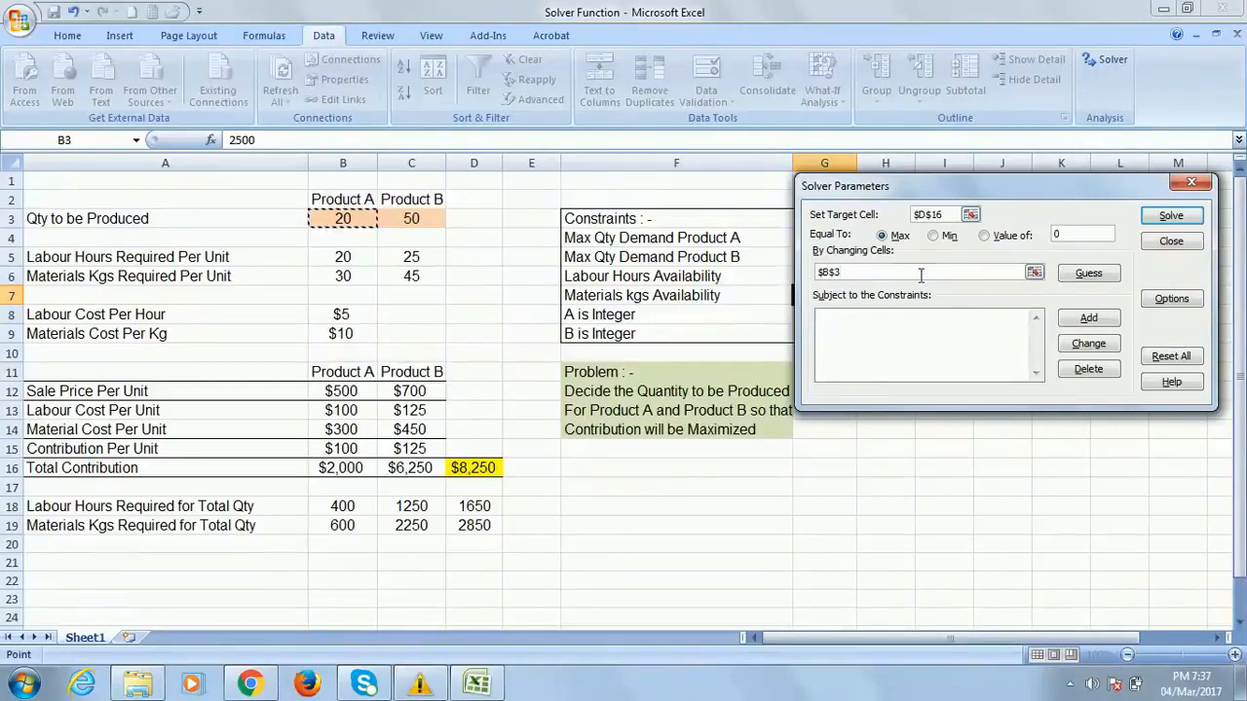
pyautogui.write(',')
pyautogui.click(411, 220)
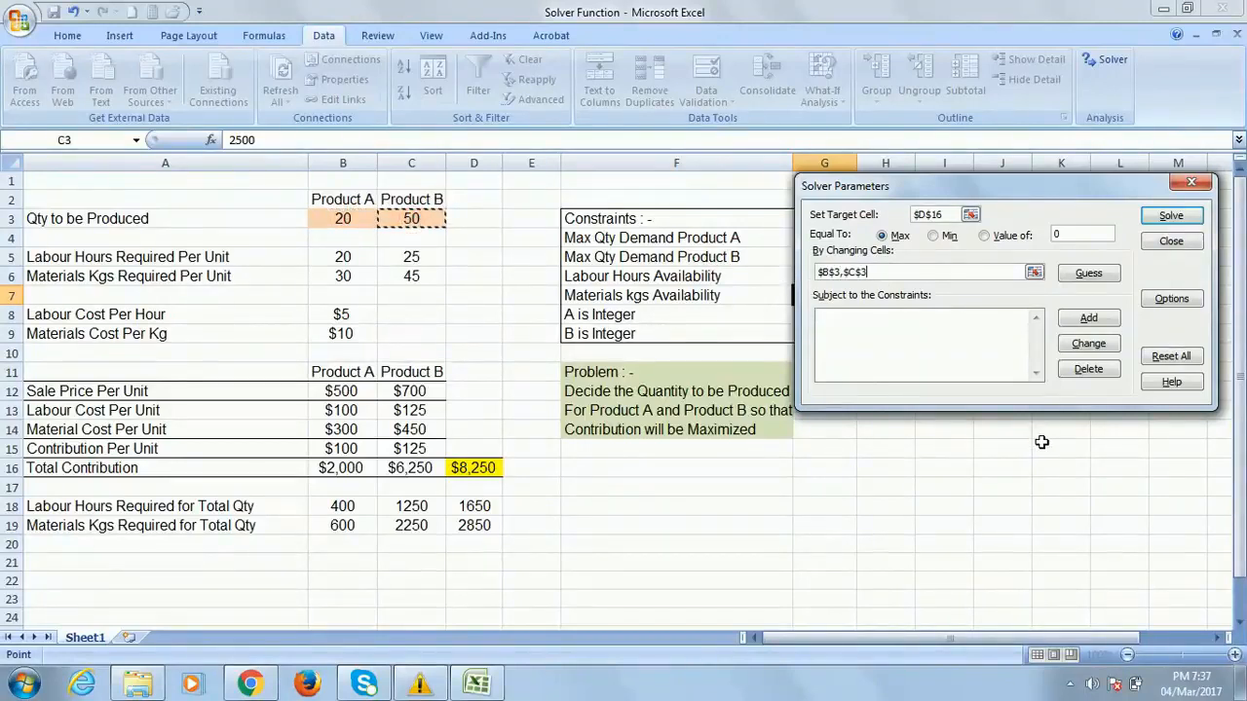
pyautogui.click(879, 327)
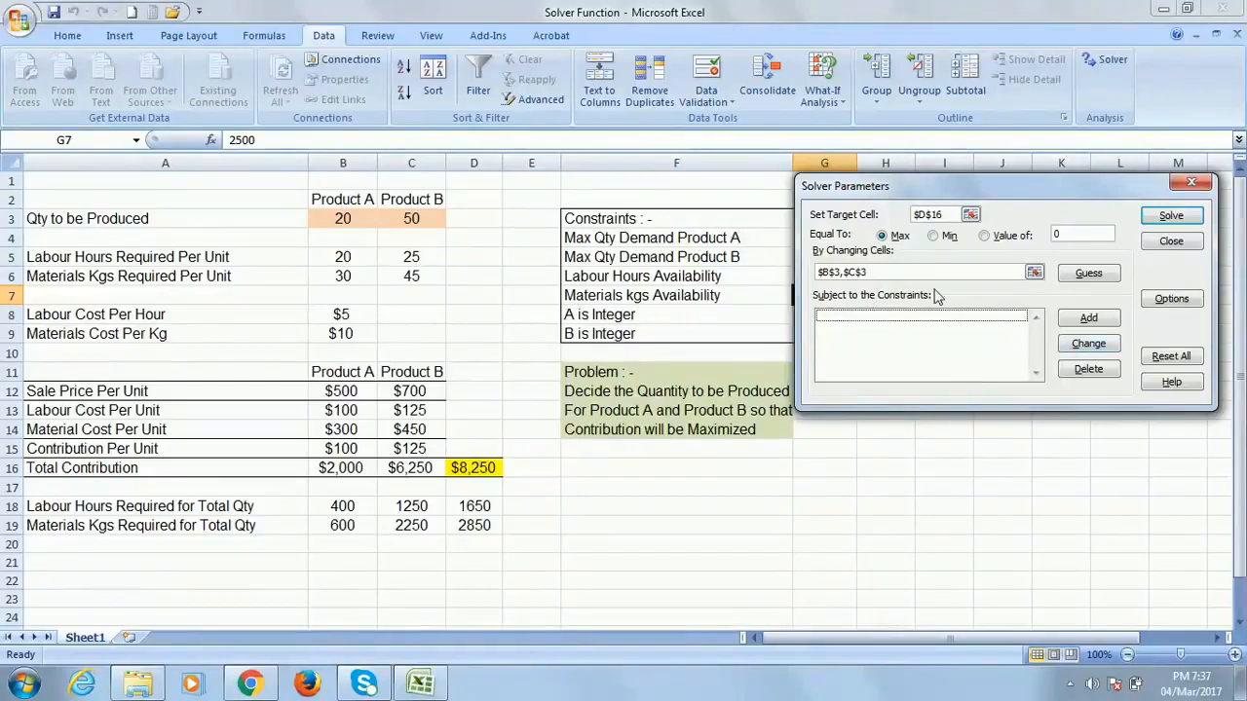
# Start a constraint on D18 and dismiss the incomplete-constraint error
pyautogui.click(1097, 325)
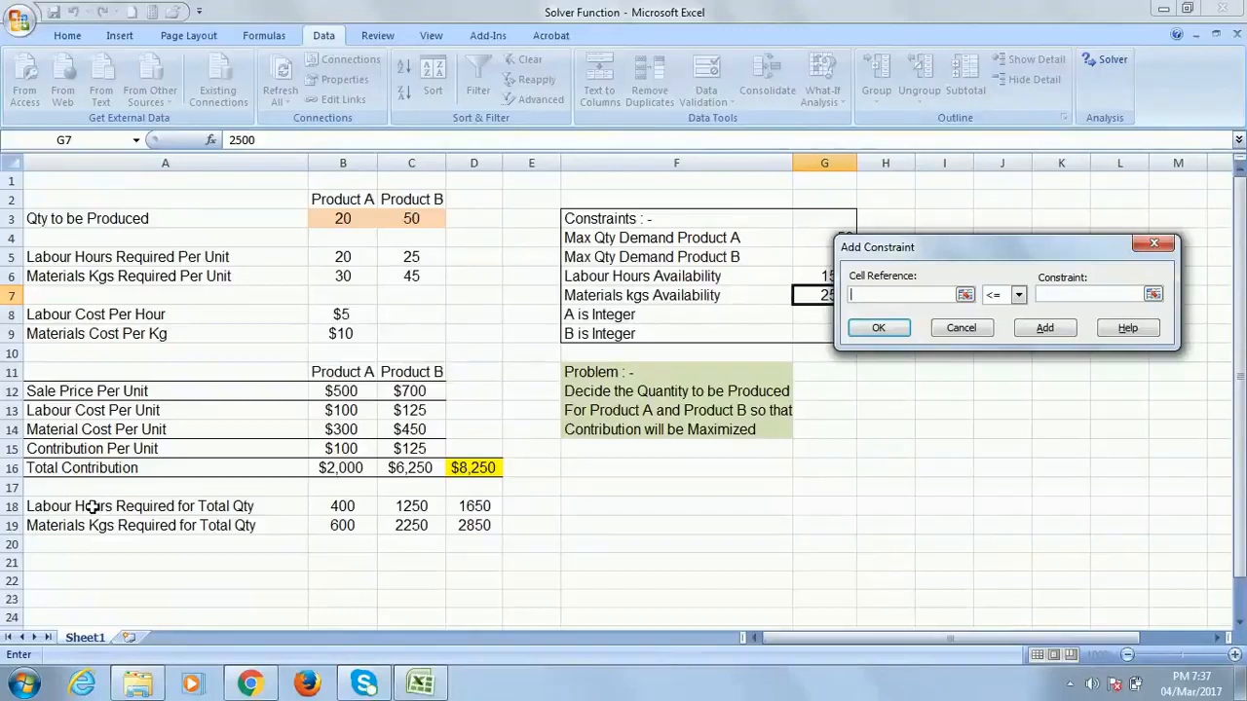
pyautogui.click(481, 506)
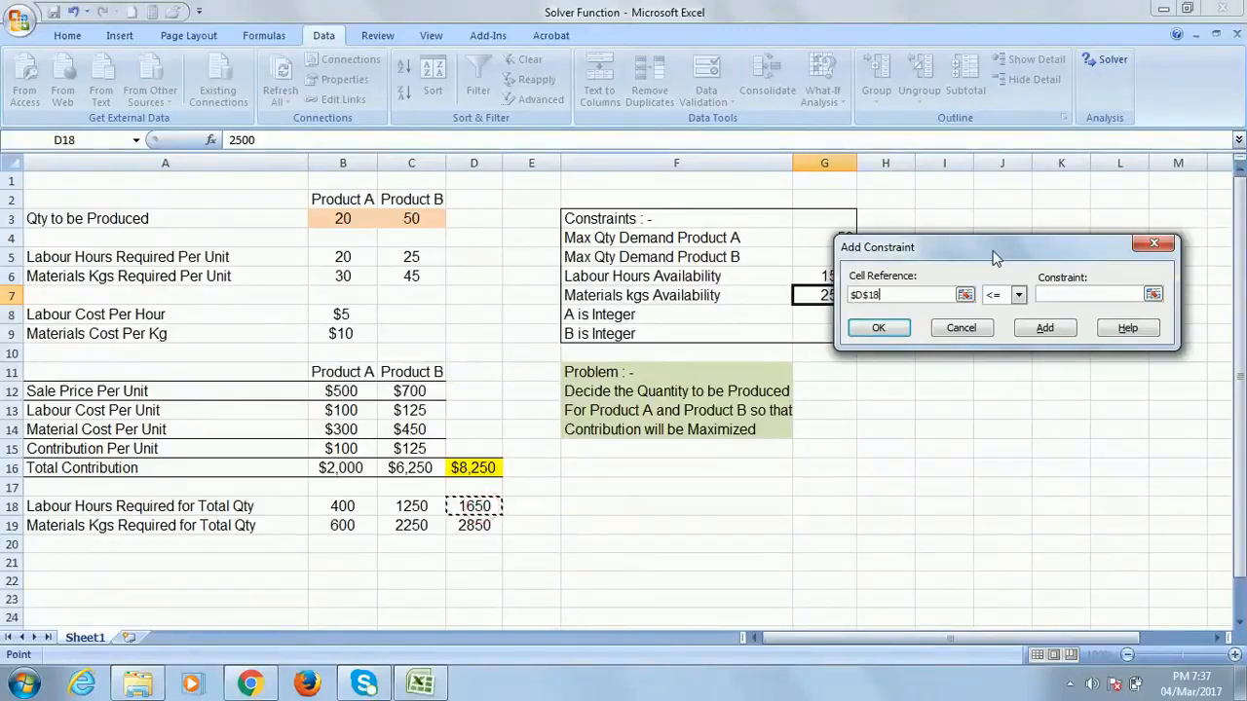
pyautogui.moveTo(992, 251); pyautogui.dragTo(1045, 422)
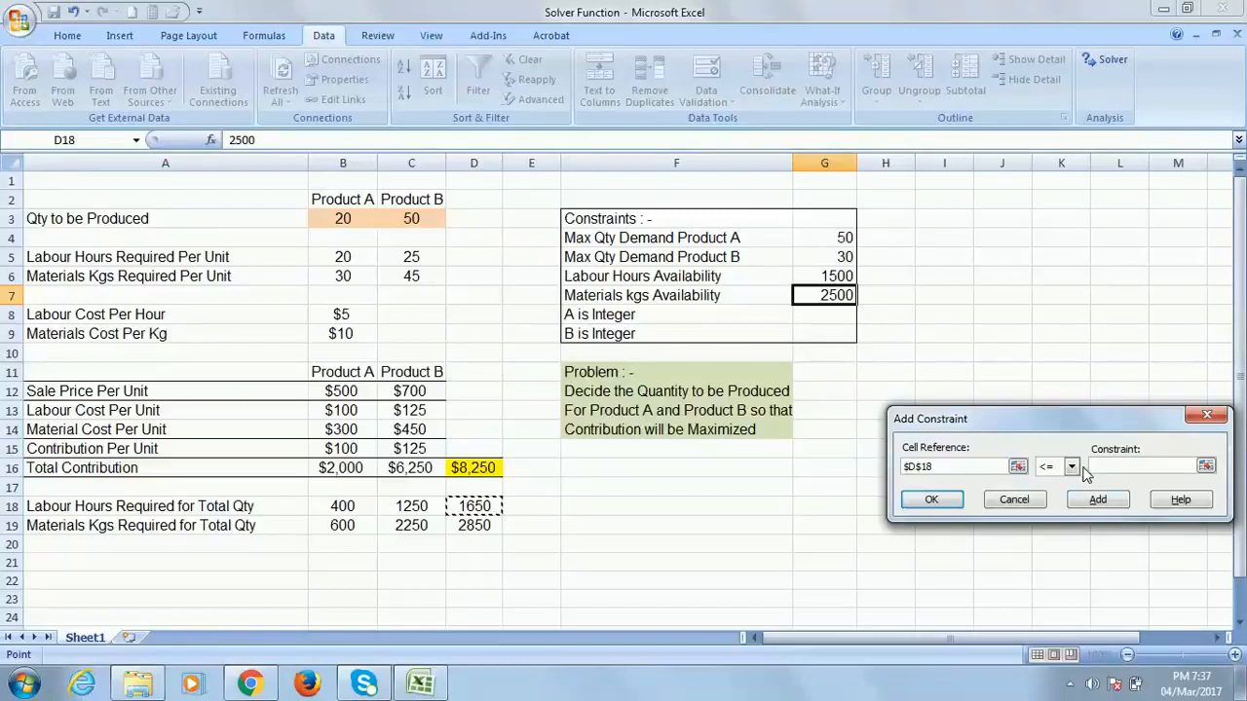
pyautogui.click(836, 278)
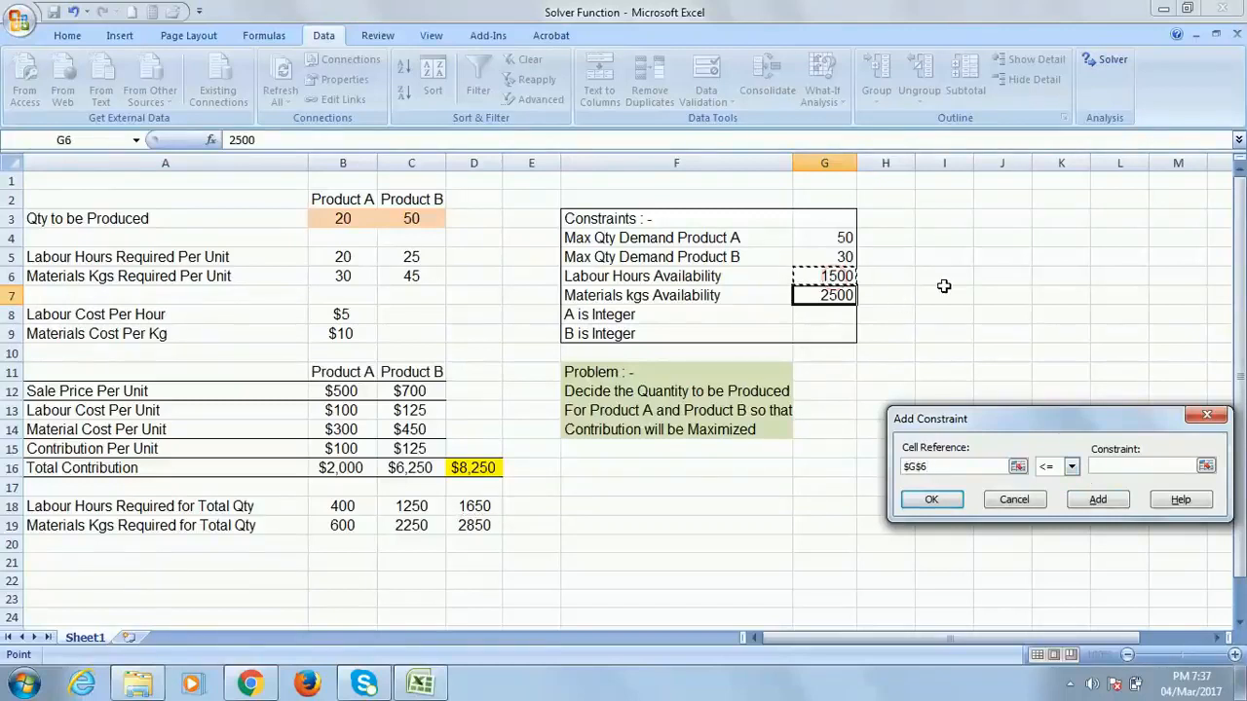
pyautogui.click(930, 502)
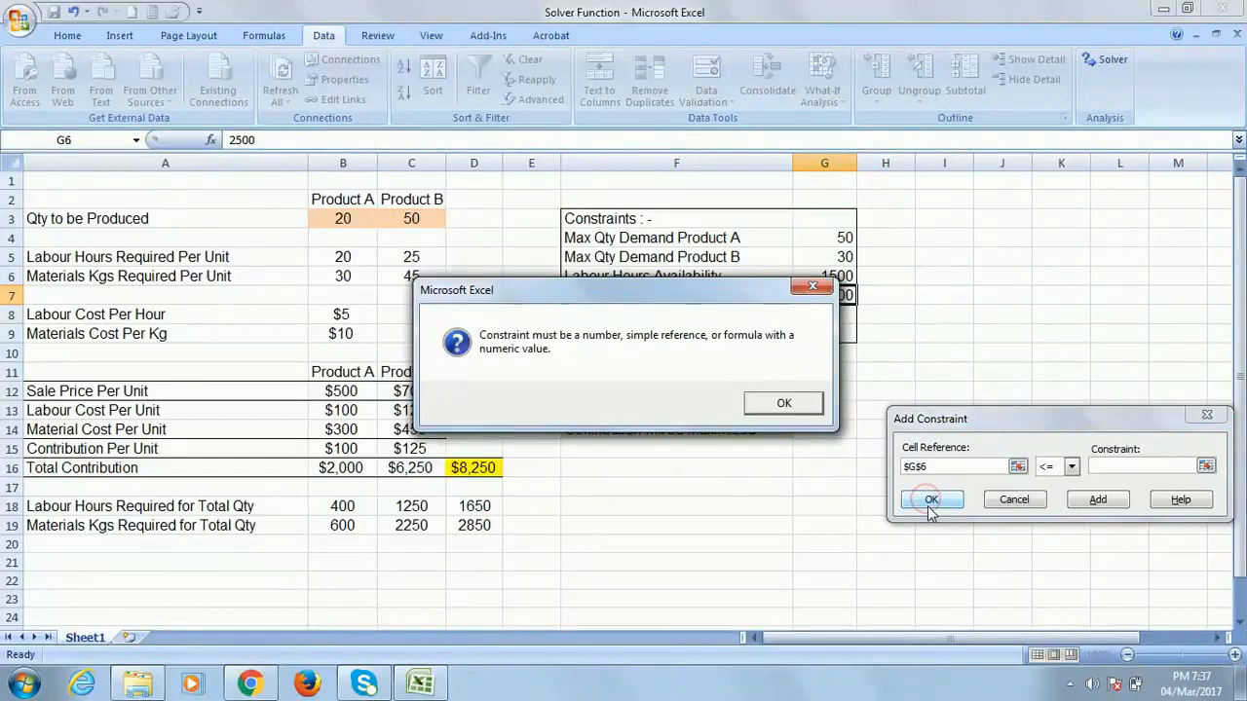
pyautogui.click(785, 405)
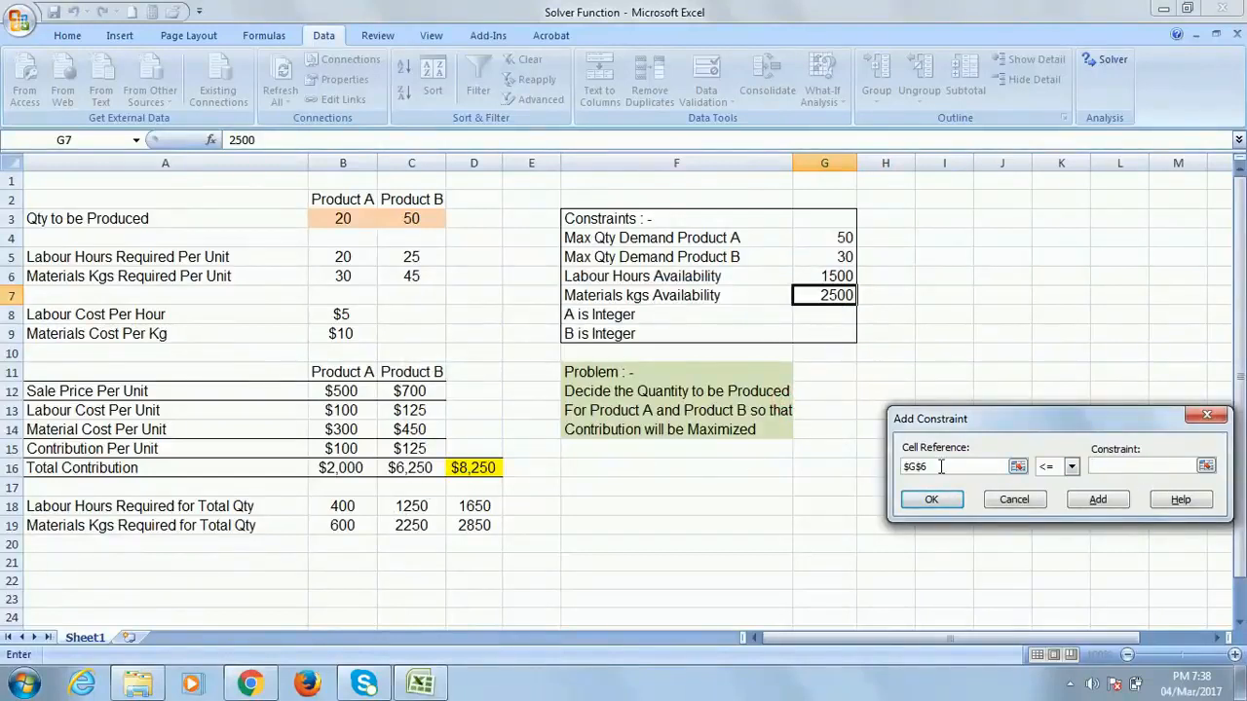
# Enter the labour constraint $D$18 <= $G$6 and confirm it
pyautogui.click(474, 506)
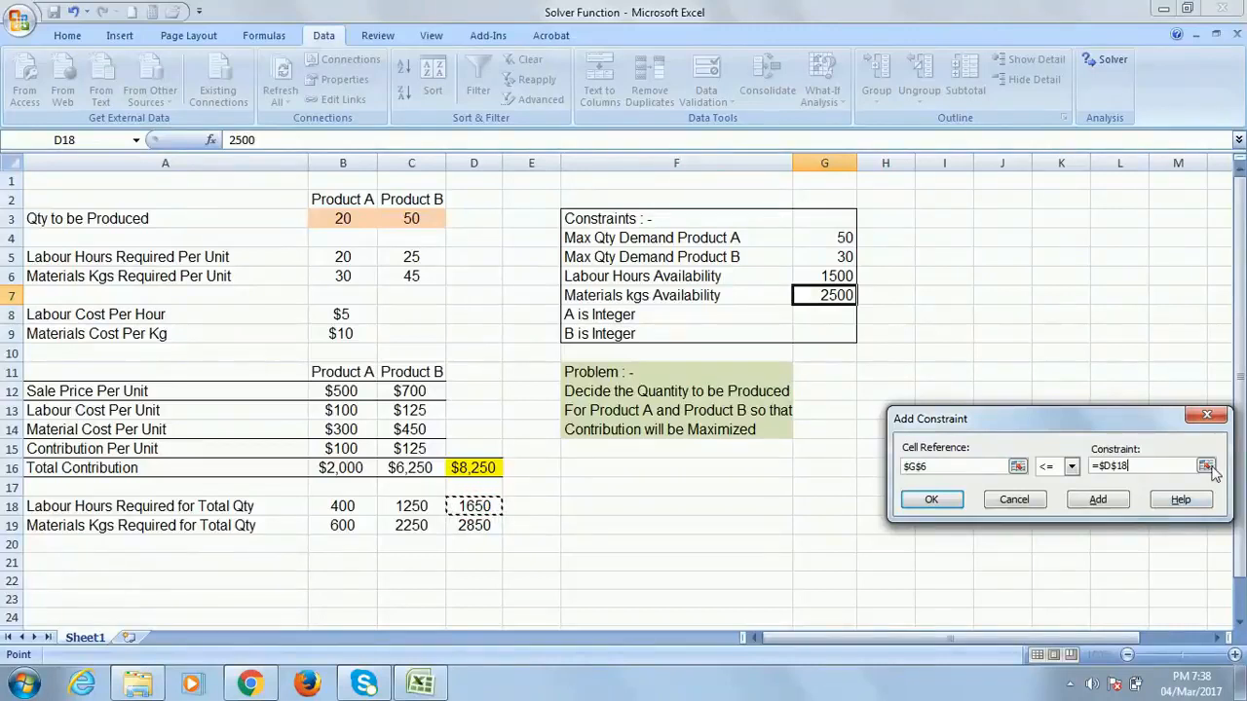
pyautogui.click(1152, 466)
pyautogui.press('BackSpace')
pyautogui.press('BackSpace')
pyautogui.press('BackSpace')
pyautogui.click(949, 468)
pyautogui.press('BackSpace')
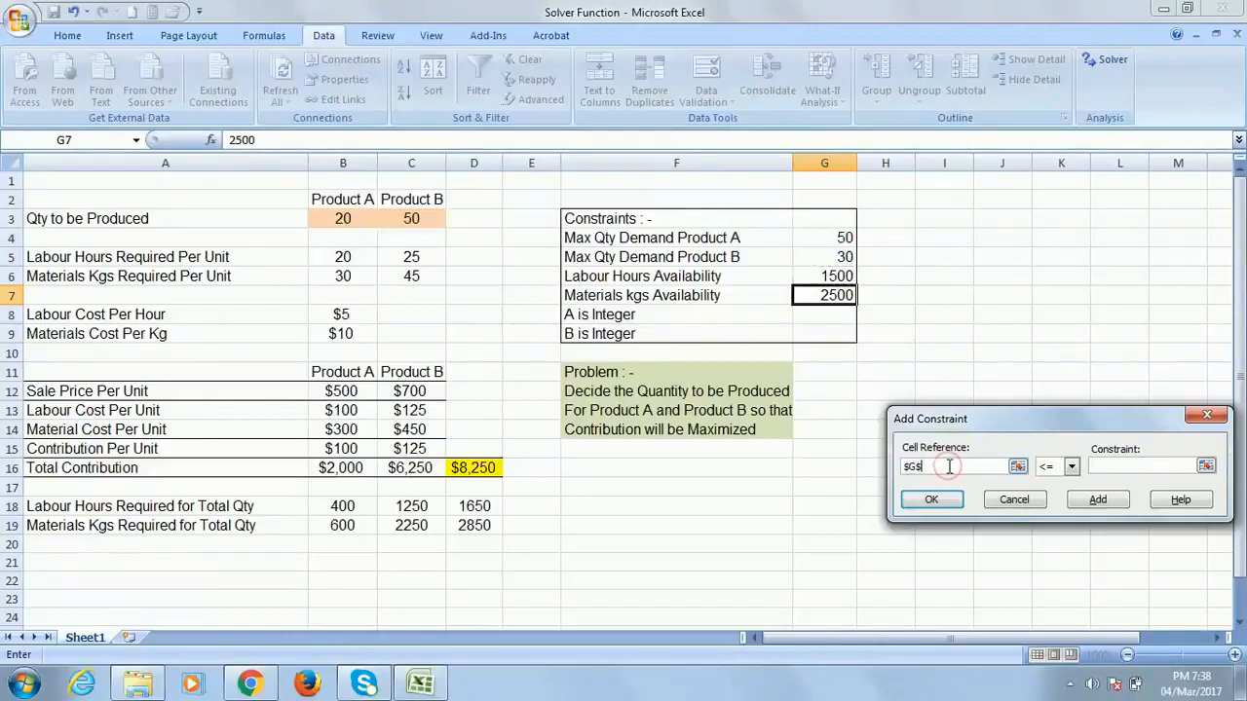
pyautogui.click(483, 504)
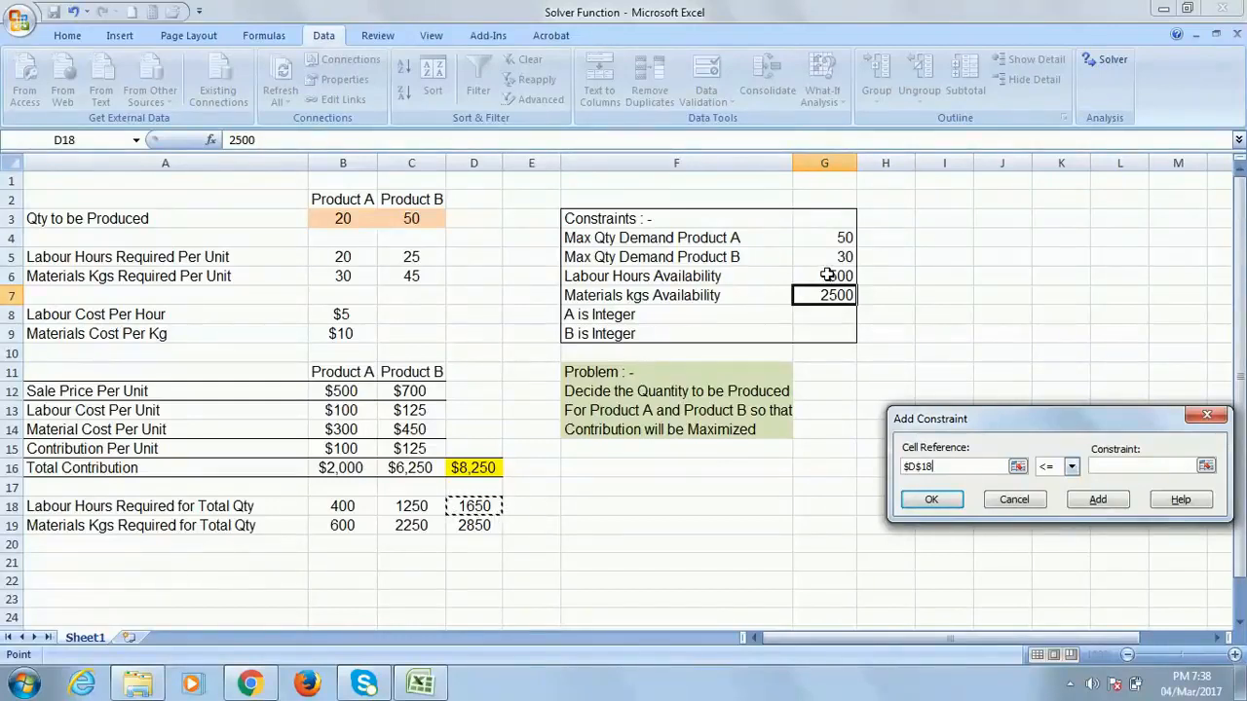
pyautogui.click(1120, 467)
pyautogui.click(828, 275)
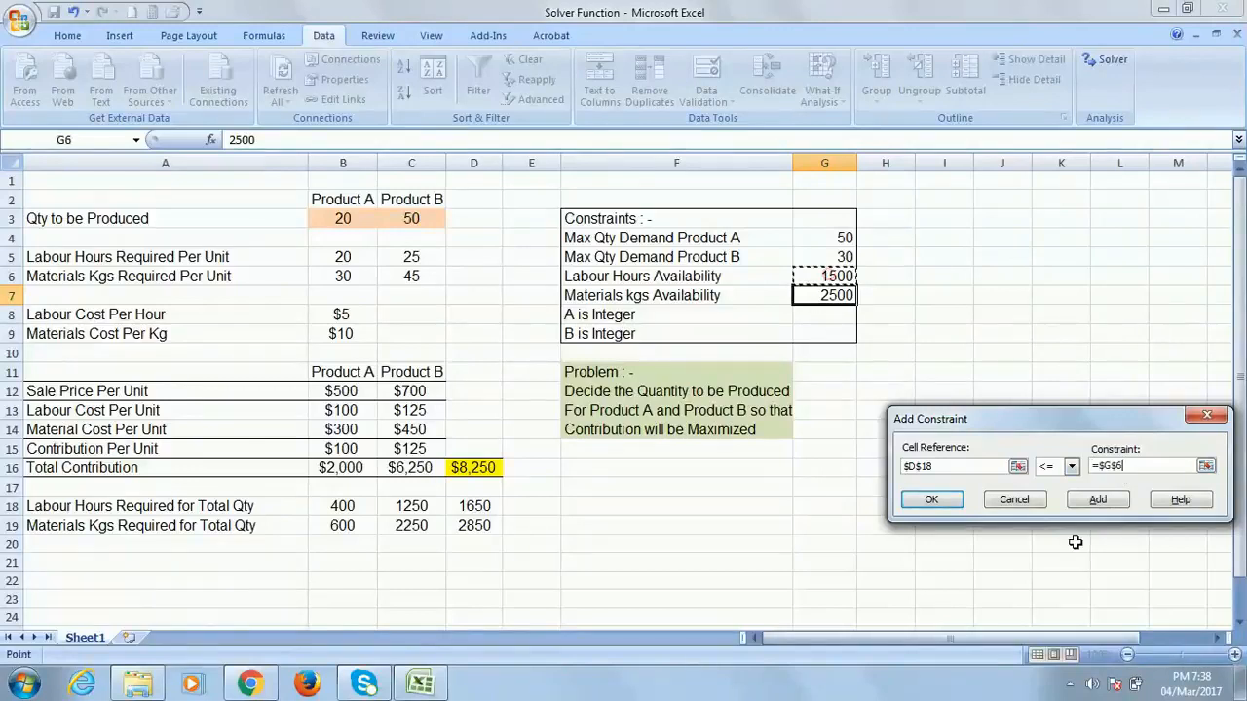
pyautogui.click(937, 500)
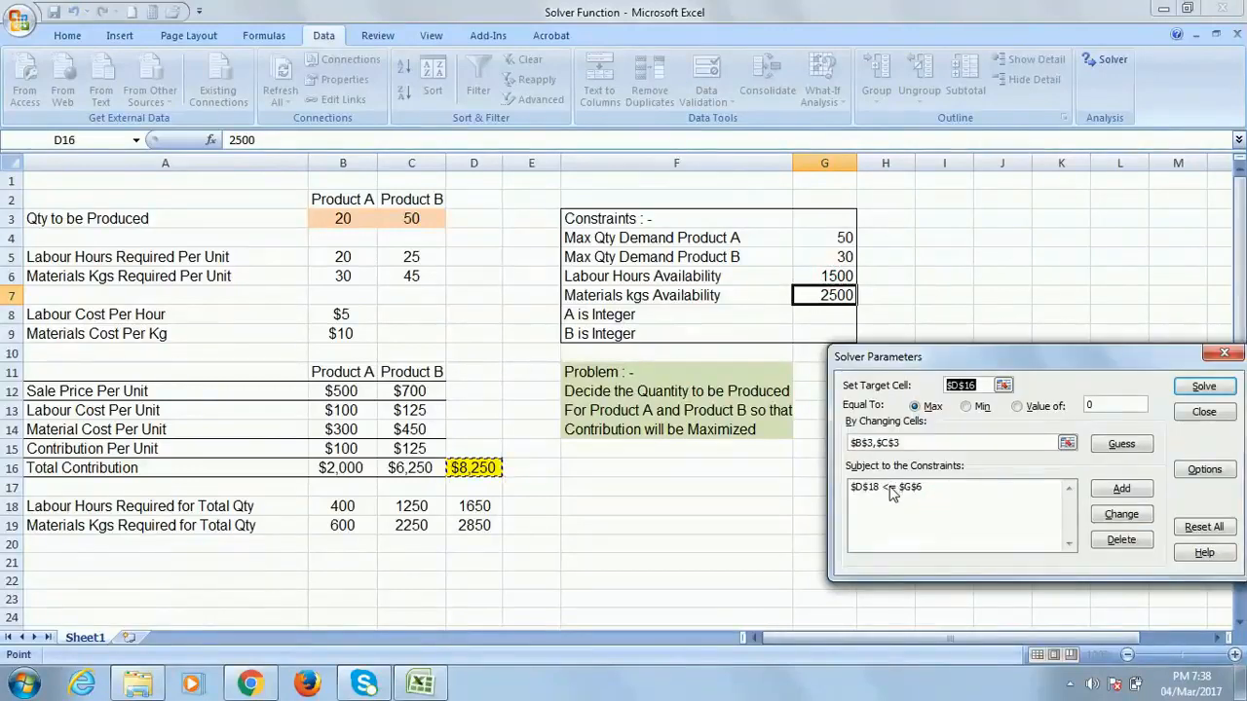
# Add the materials constraint $D$19 <= $G$7
pyautogui.click(1122, 488)
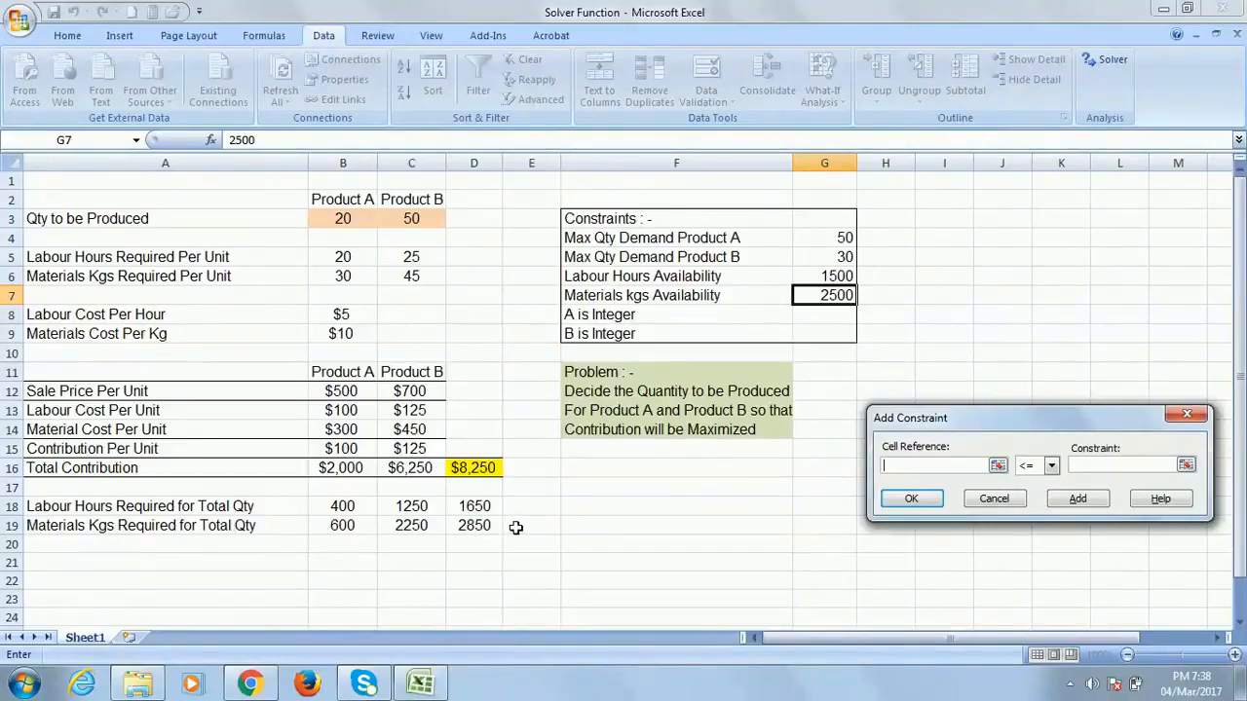
pyautogui.click(477, 526)
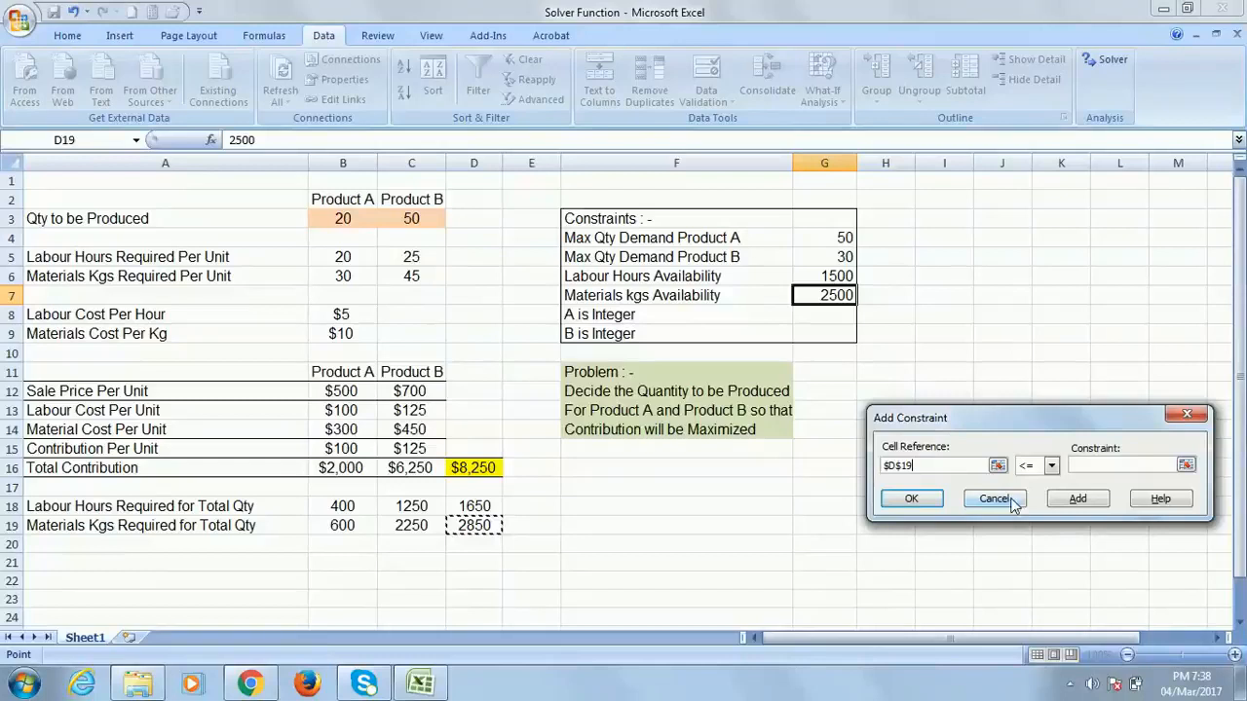
pyautogui.click(1089, 466)
pyautogui.click(818, 295)
pyautogui.click(914, 498)
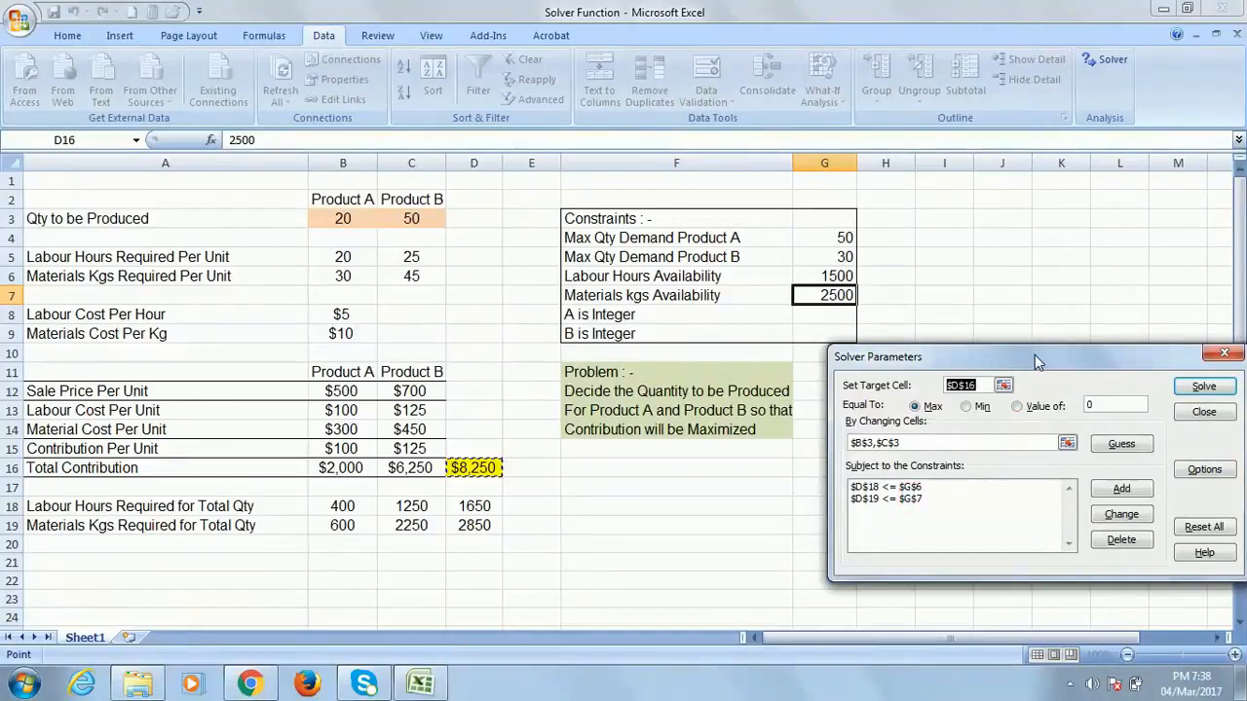
# Move the Solver dialog below the constraints table and start a new constraint
pyautogui.moveTo(1034, 354); pyautogui.dragTo(1011, 236)
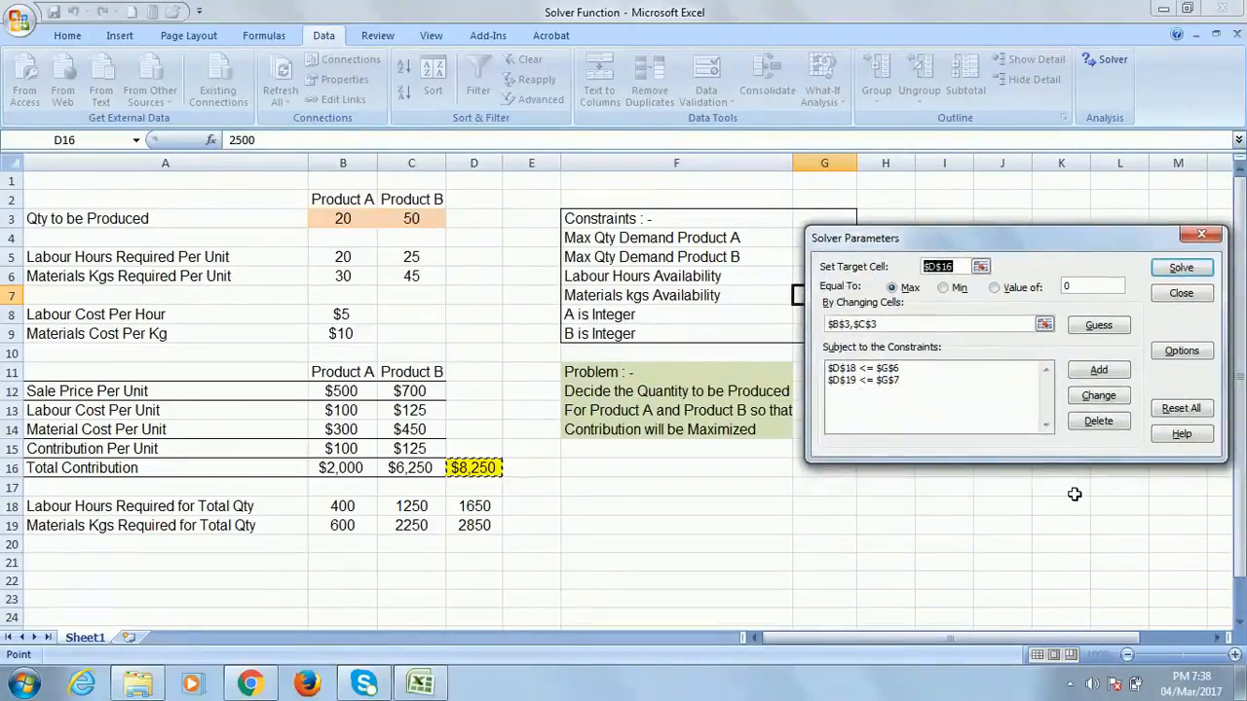
pyautogui.moveTo(1001, 244); pyautogui.dragTo(1023, 375)
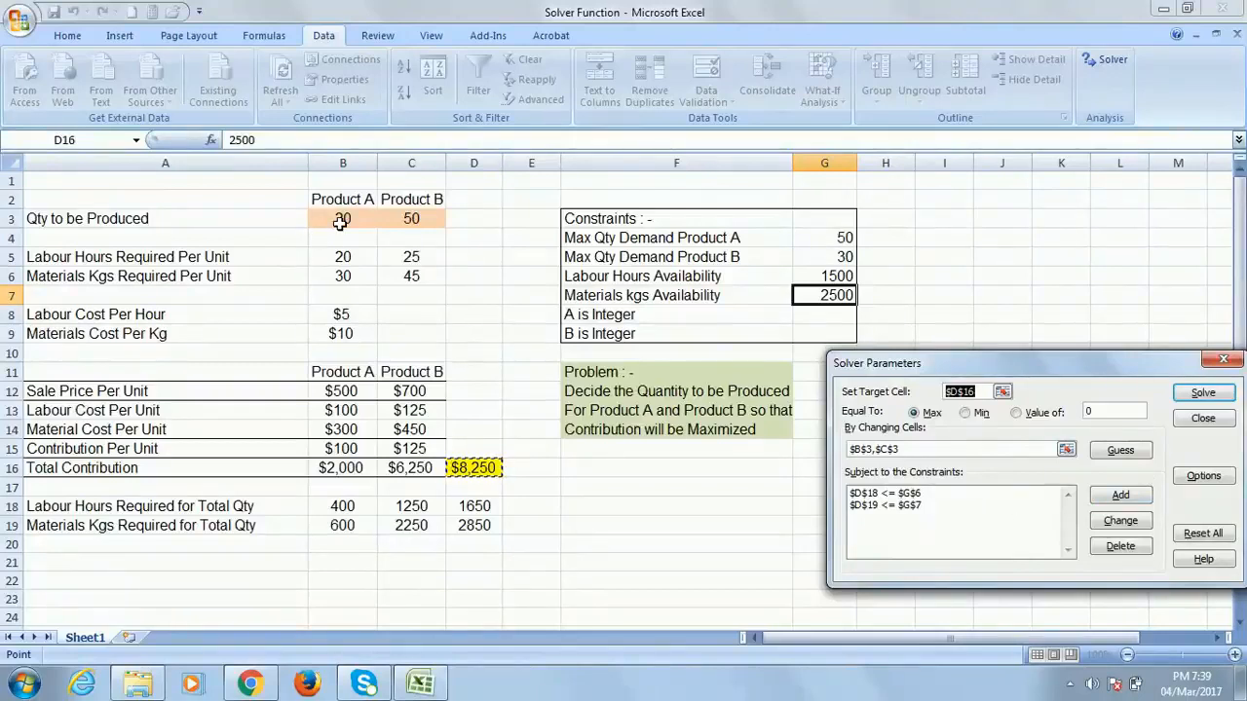
pyautogui.click(1120, 496)
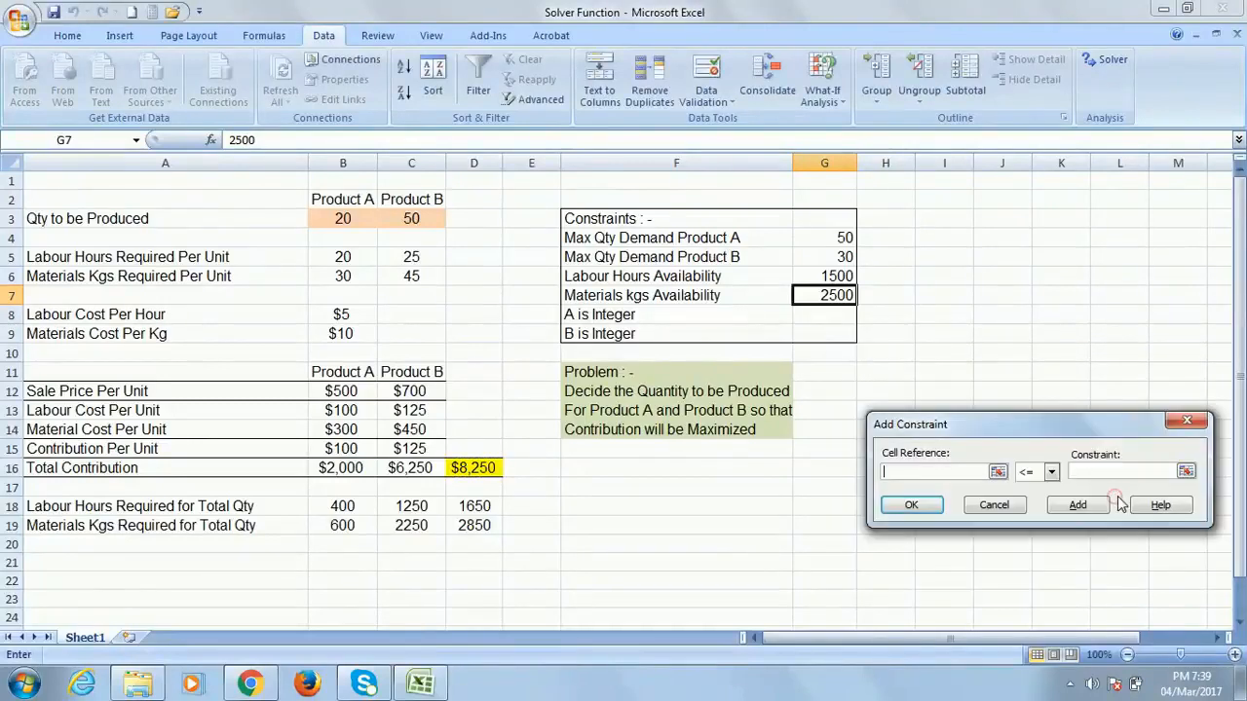
# Add the Product A demand constraint, recorded as $G$4 <= $G$4, then start another
pyautogui.click(341, 218)
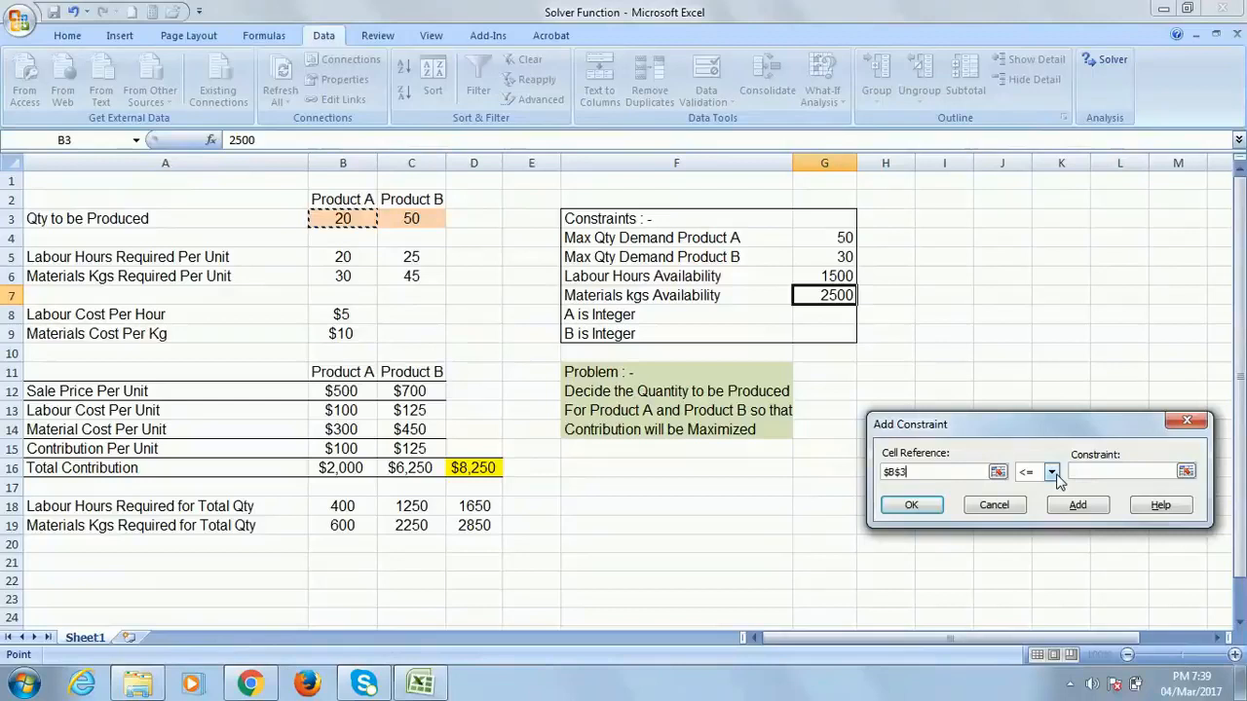
pyautogui.click(826, 237)
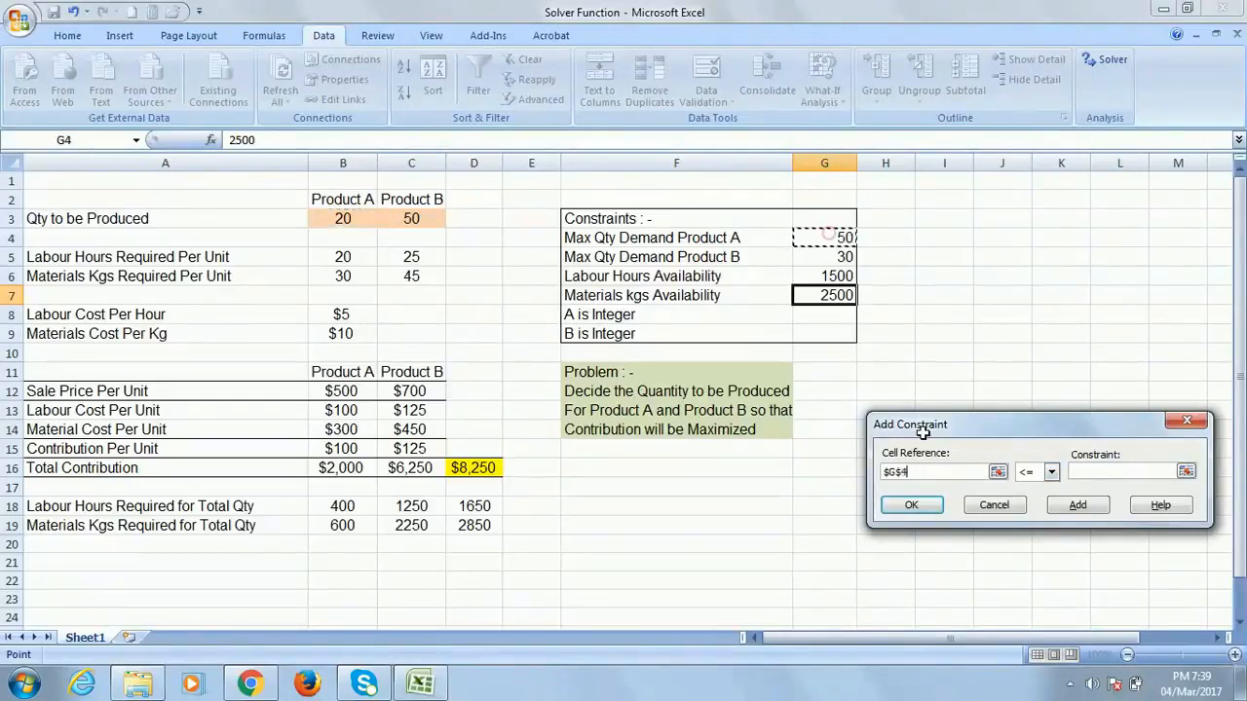
pyautogui.click(934, 507)
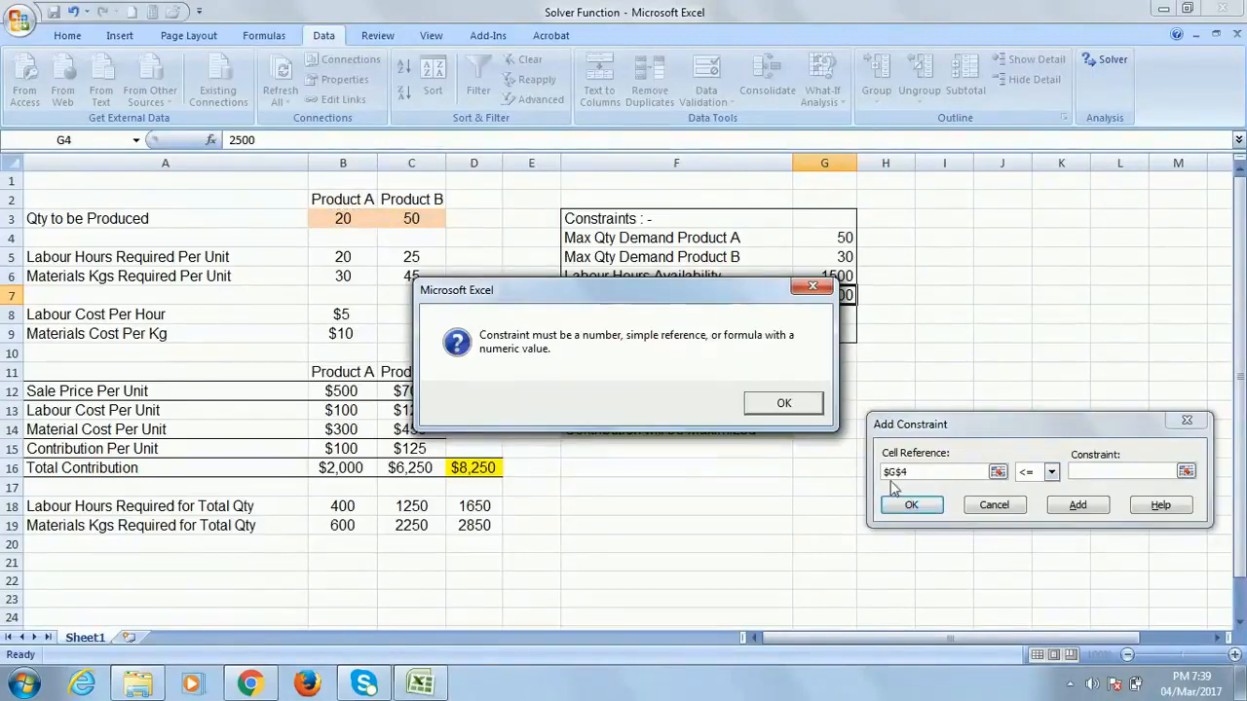
pyautogui.click(812, 286)
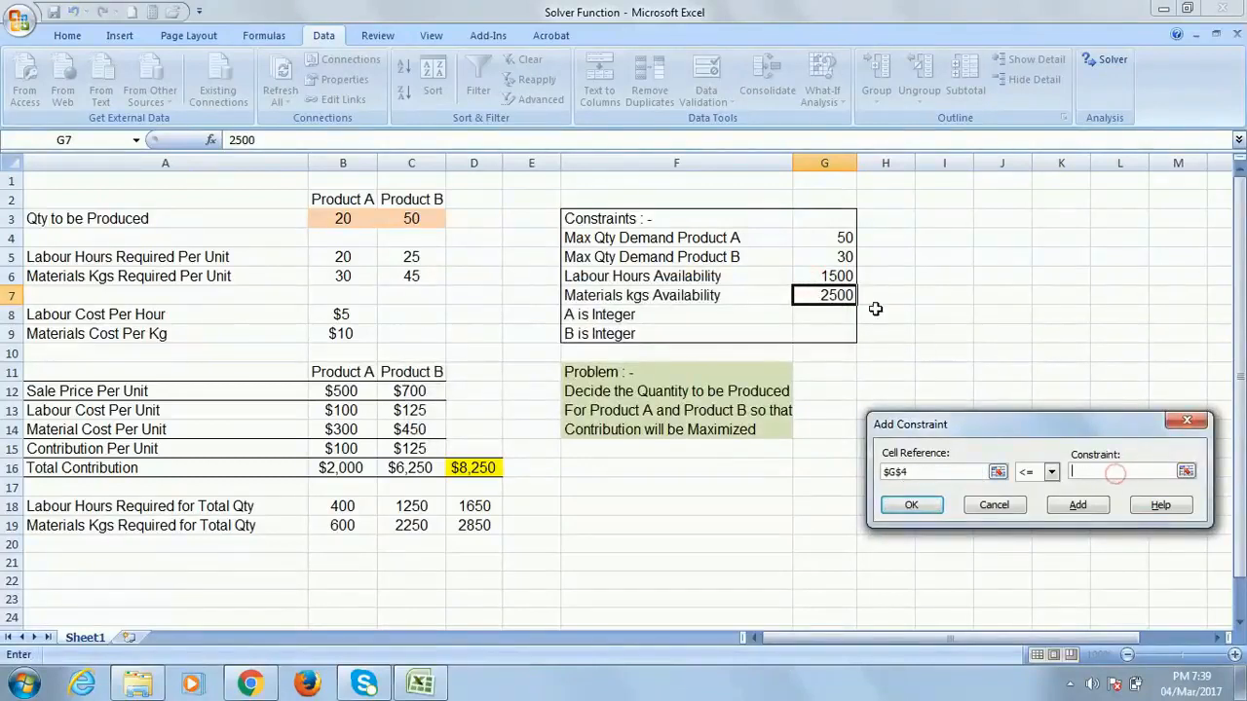
pyautogui.click(837, 238)
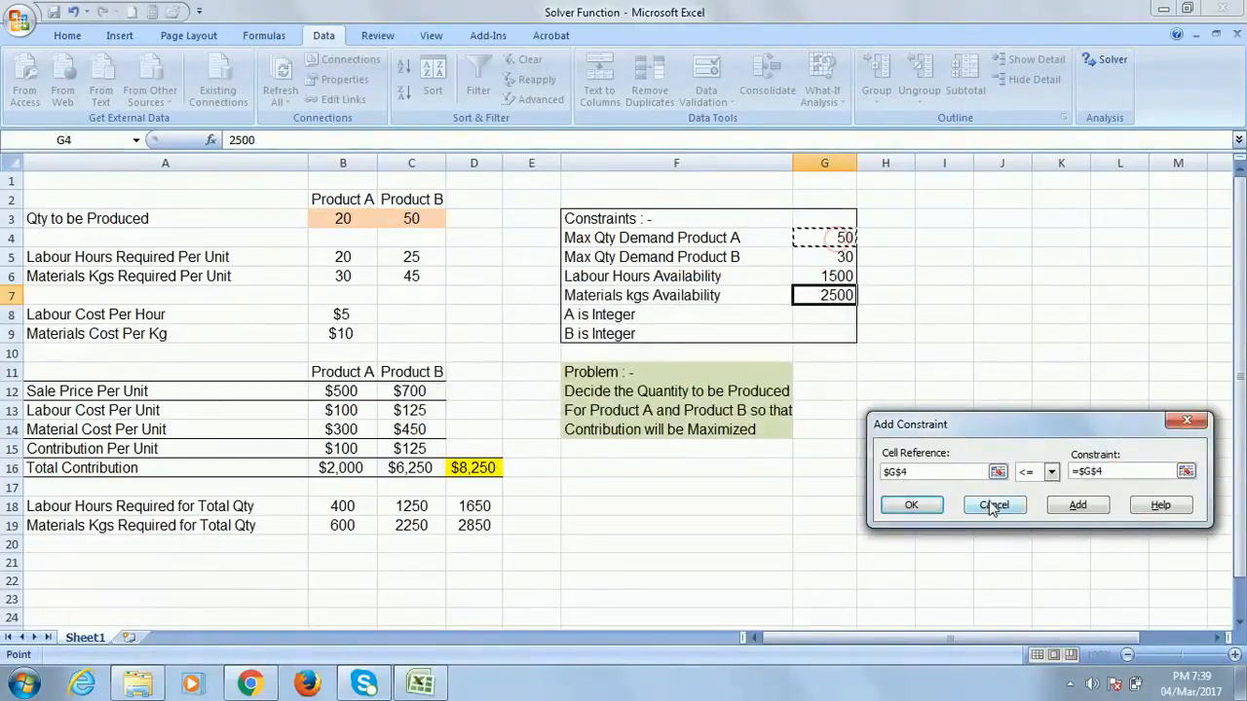
pyautogui.click(927, 504)
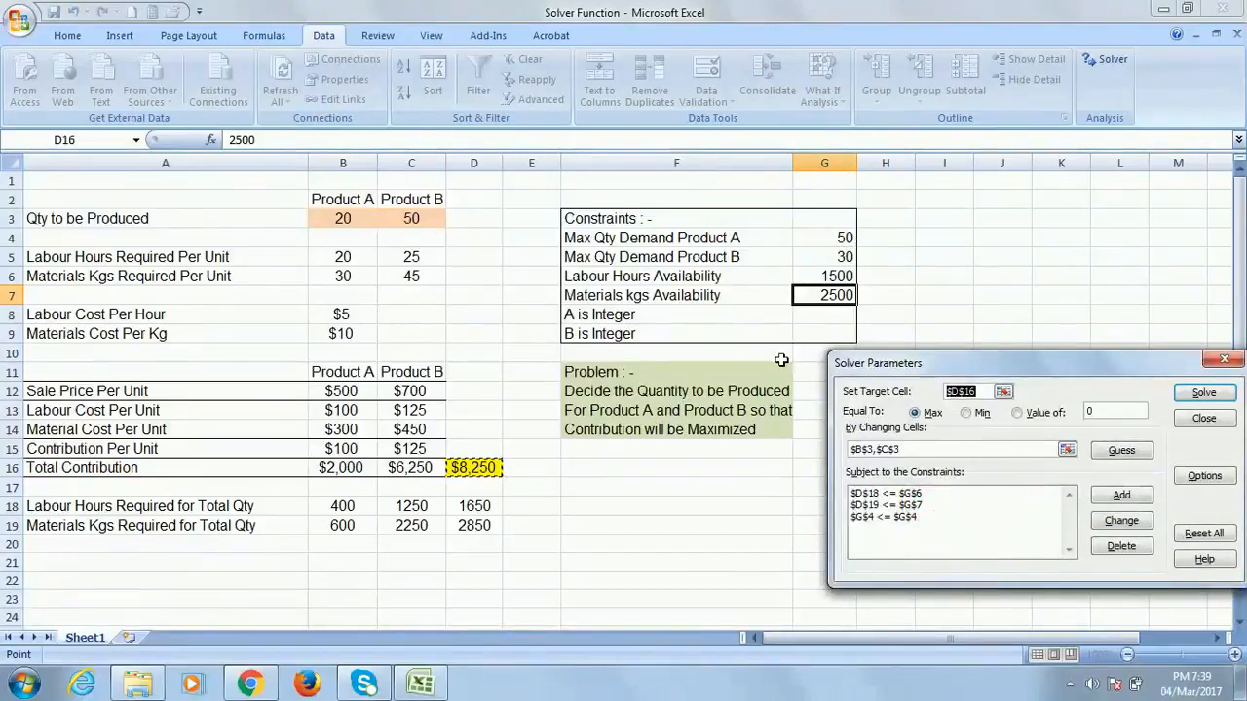
pyautogui.click(1128, 496)
# Add the Product B demand constraint $C$3 <= $G$5 and move the Solver dialog up
pyautogui.click(413, 218)
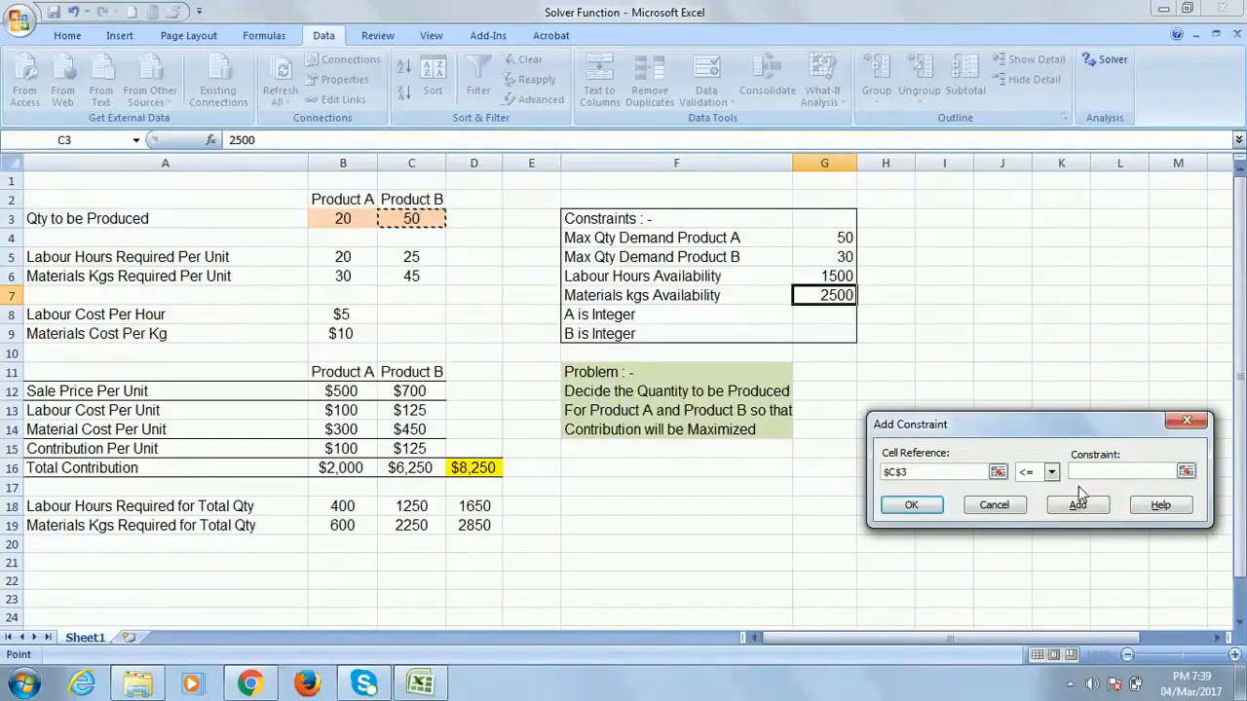
pyautogui.click(829, 257)
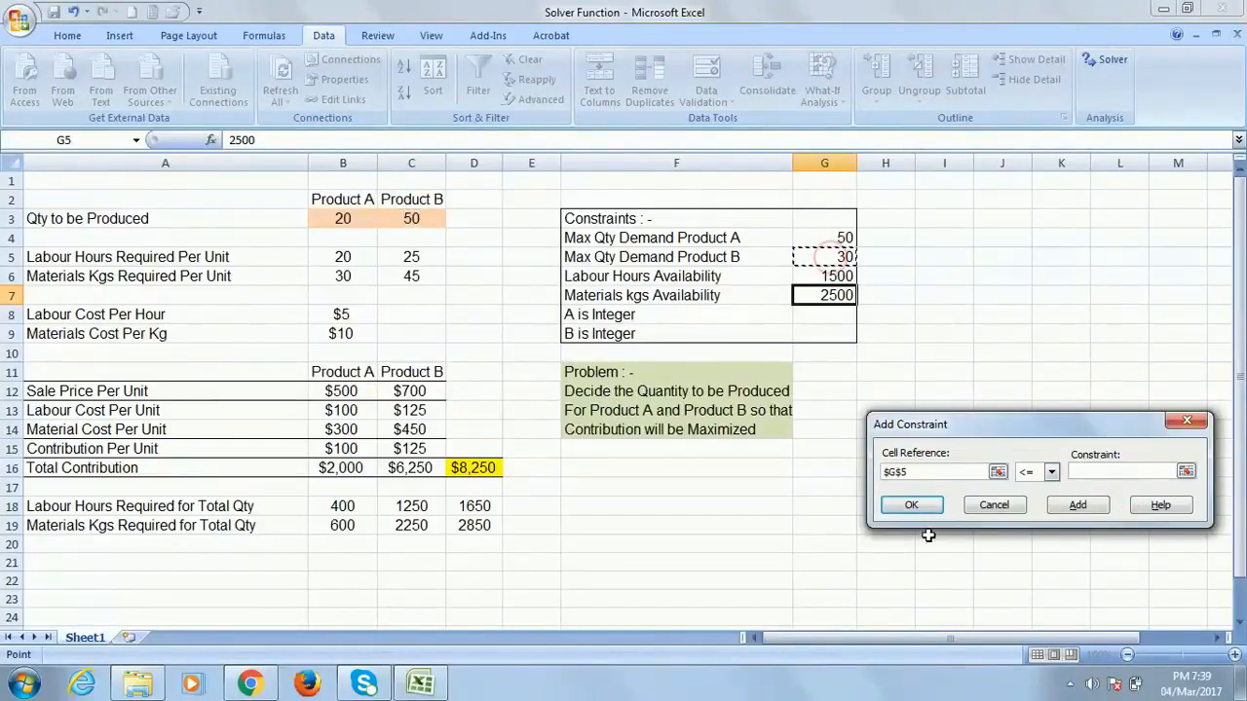
pyautogui.press('BackSpace')
pyautogui.press('BackSpace')
pyautogui.press('BackSpace')
pyautogui.click(409, 218)
pyautogui.click(1103, 472)
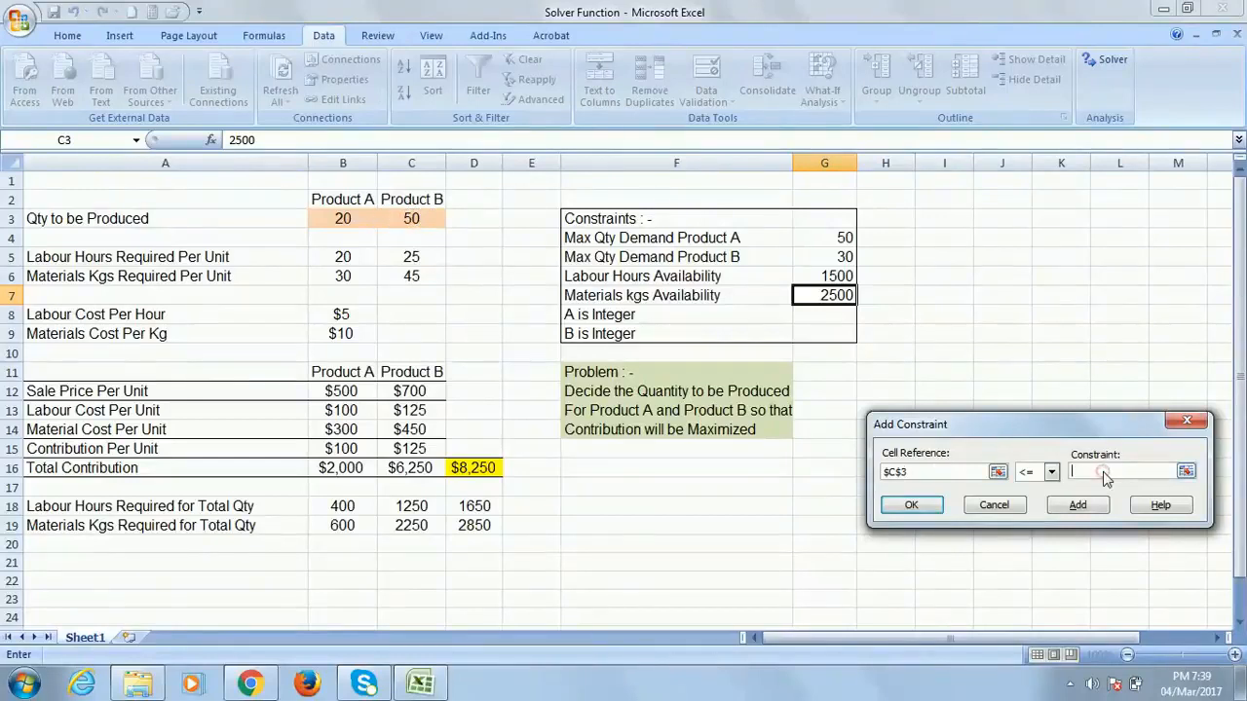
pyautogui.click(837, 257)
pyautogui.click(911, 505)
pyautogui.moveTo(1073, 358); pyautogui.dragTo(1030, 209)
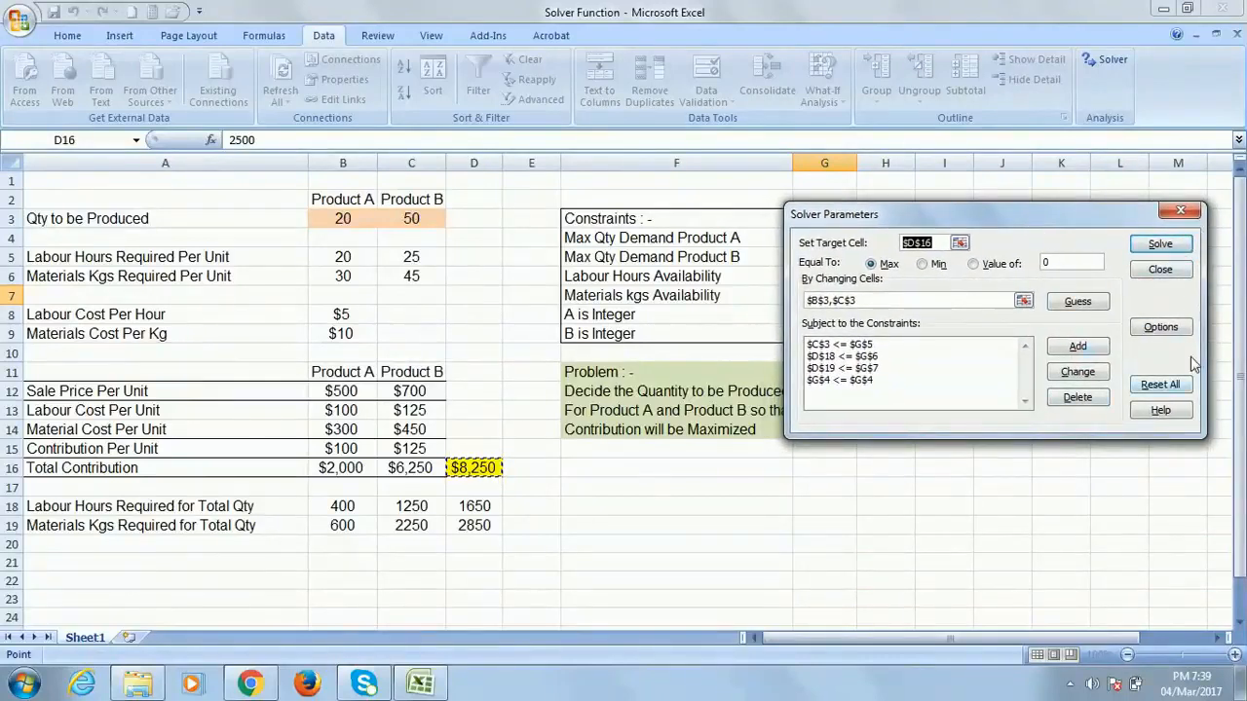
pyautogui.moveTo(1015, 218); pyautogui.dragTo(903, 181)
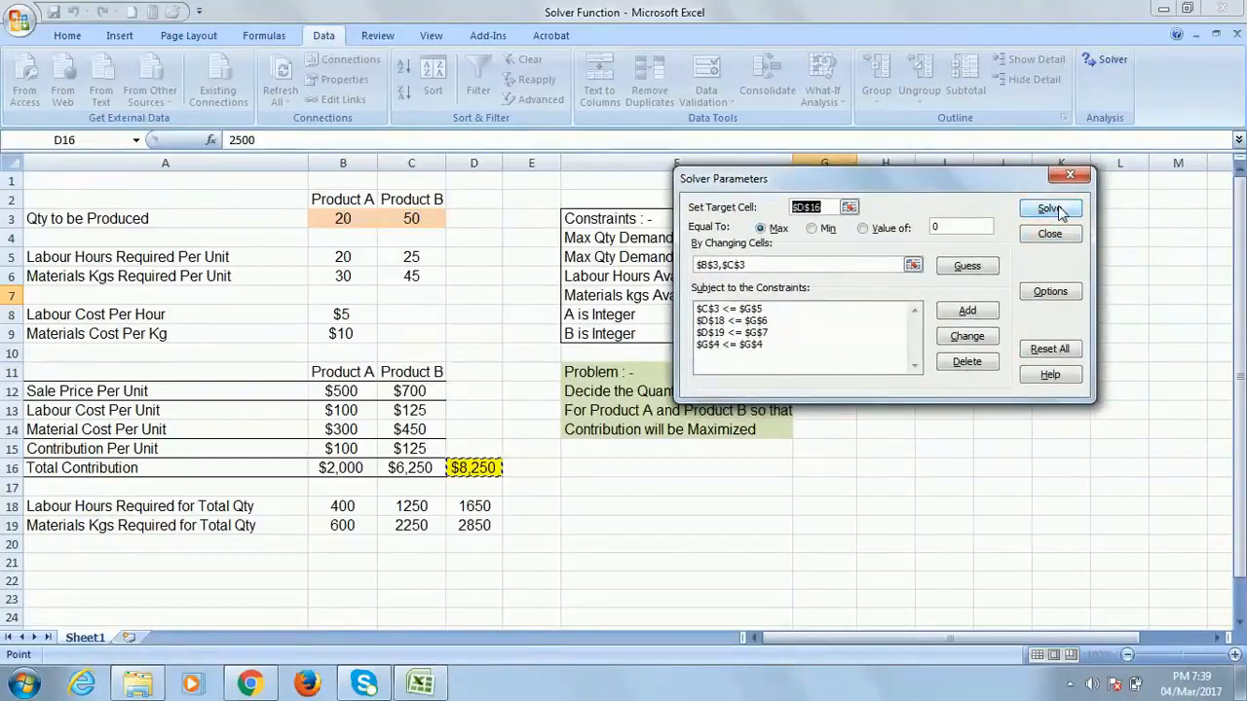
# Run Solver and review the result: 37.5 and 30 units, $7,500 contribution
pyautogui.click(1058, 207)
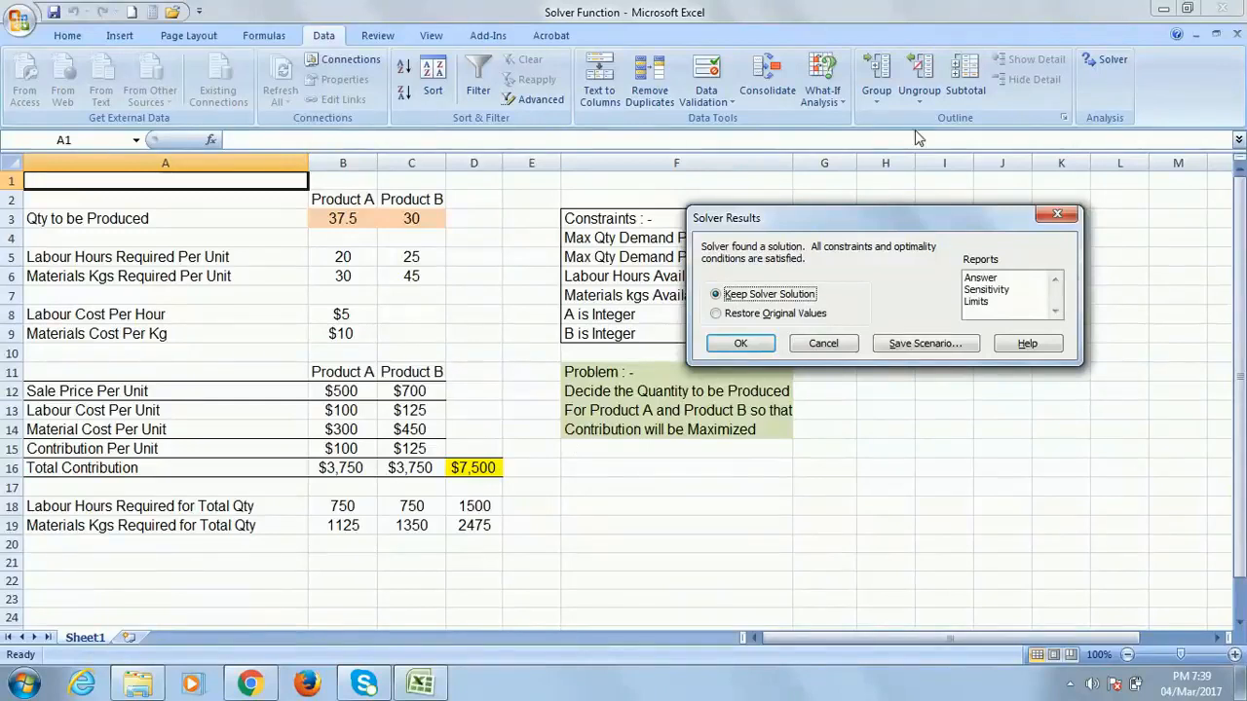
pyautogui.moveTo(910, 216); pyautogui.dragTo(1049, 465)
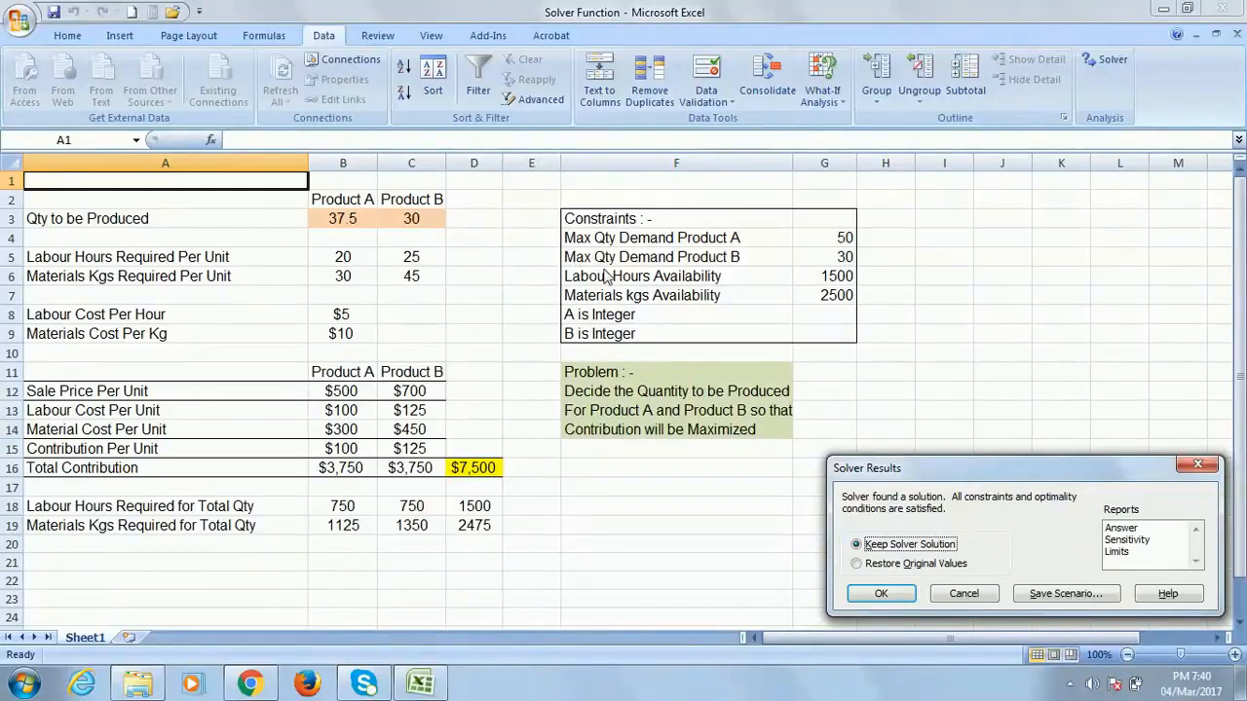
pyautogui.moveTo(1028, 462); pyautogui.dragTo(1028, 225)
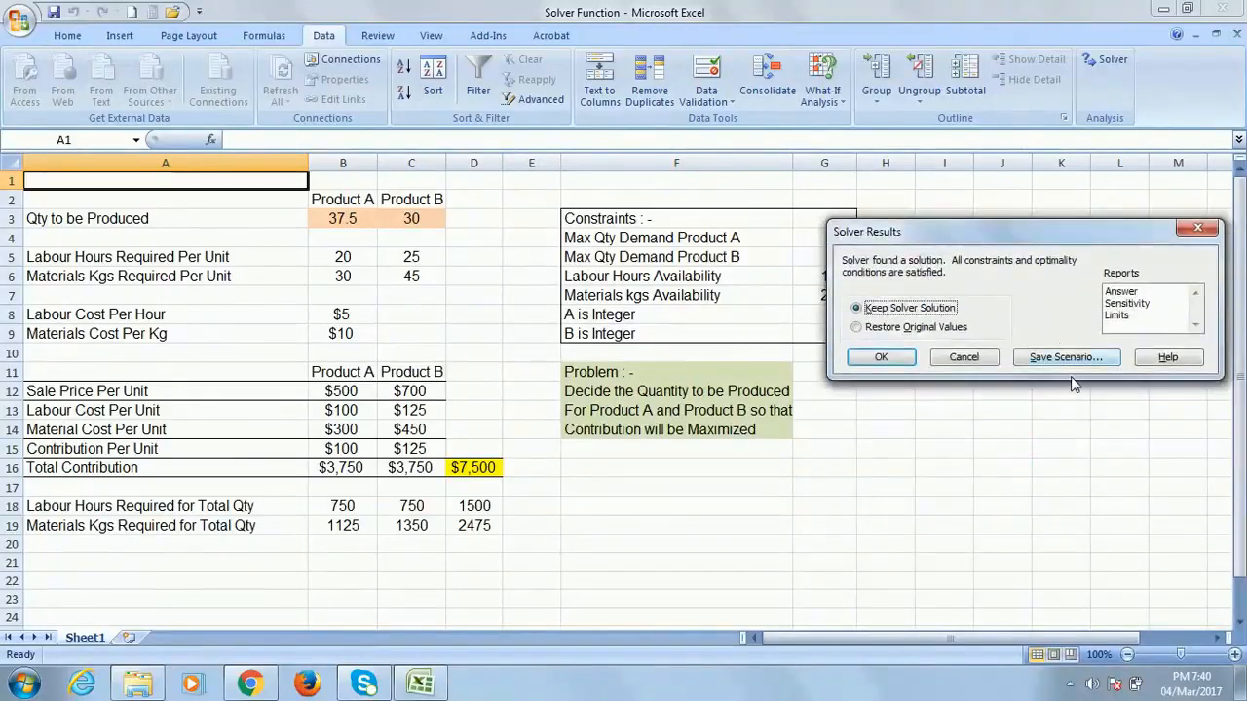
# Discard the fractional solution, reopen Solver and add an integer constraint on $B$3
pyautogui.click(965, 358)
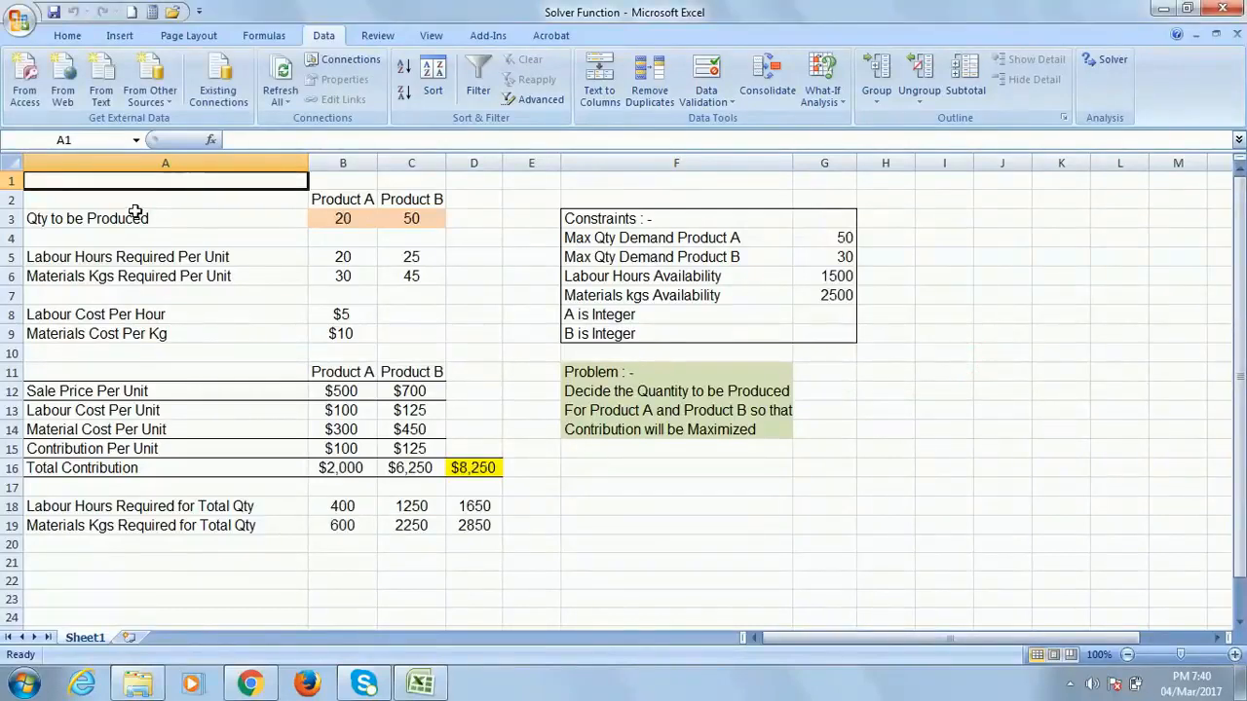
pyautogui.click(492, 468)
pyautogui.click(1108, 60)
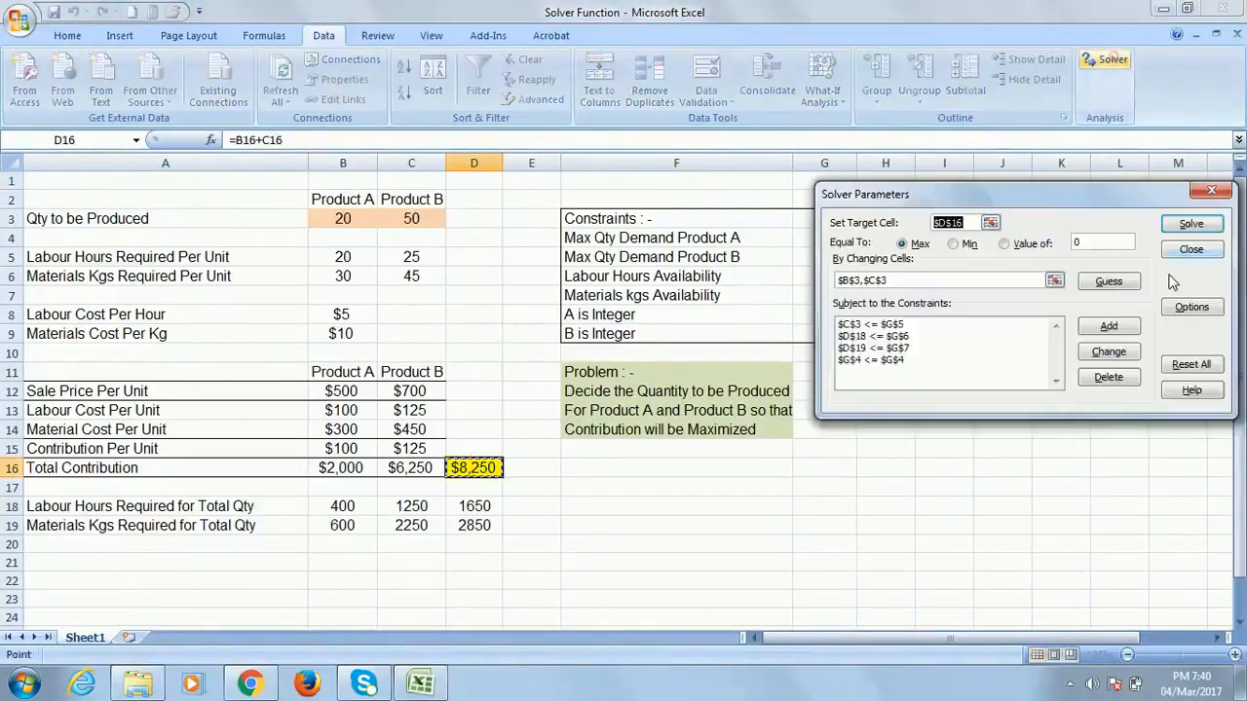
pyautogui.click(1110, 326)
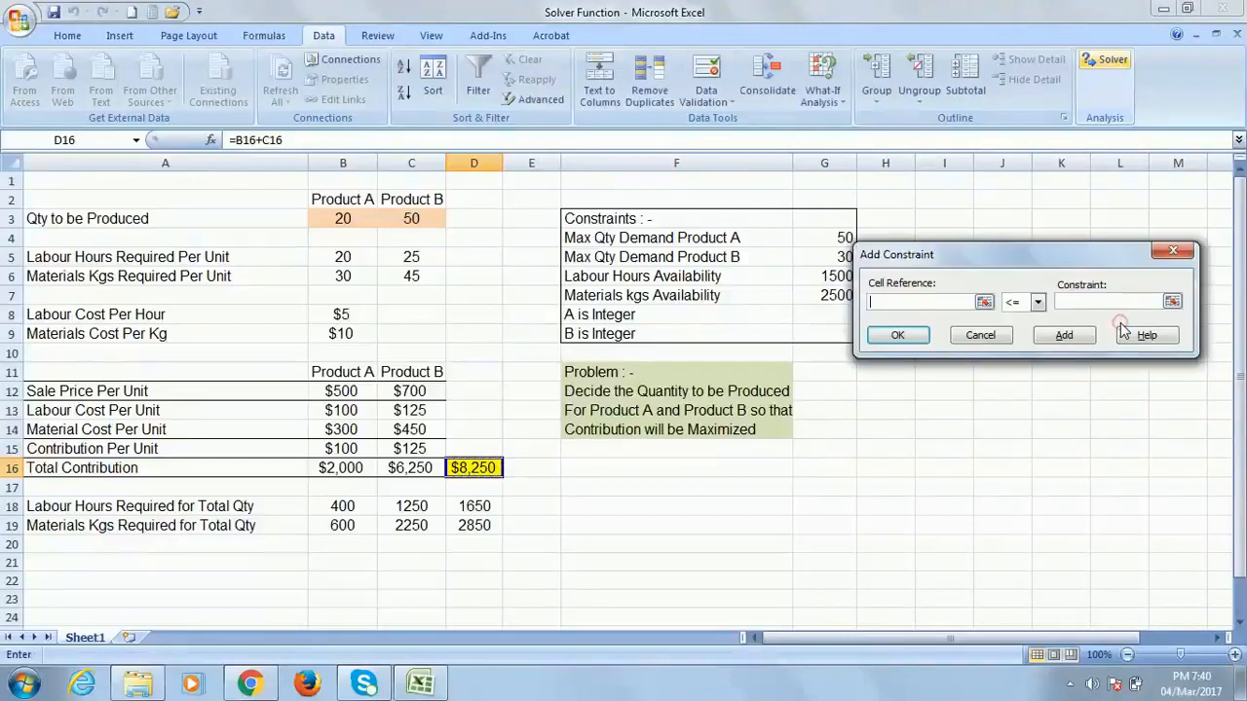
pyautogui.click(346, 220)
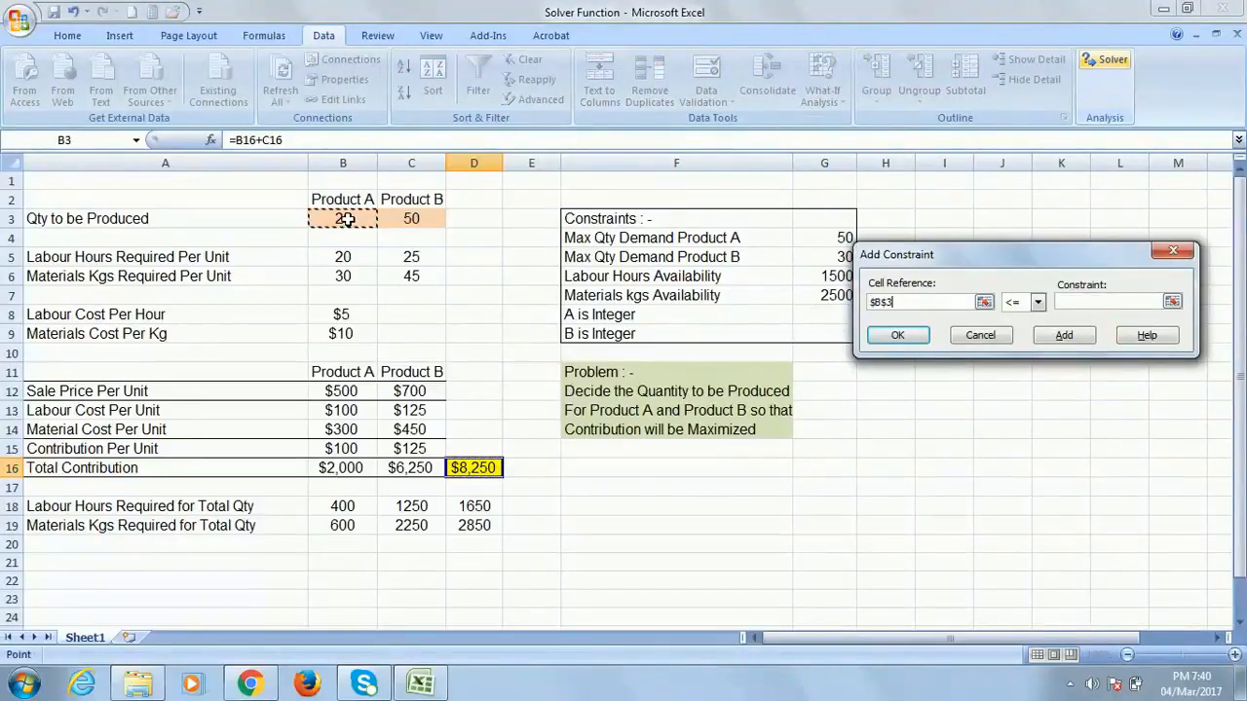
pyautogui.click(1038, 303)
pyautogui.click(1021, 359)
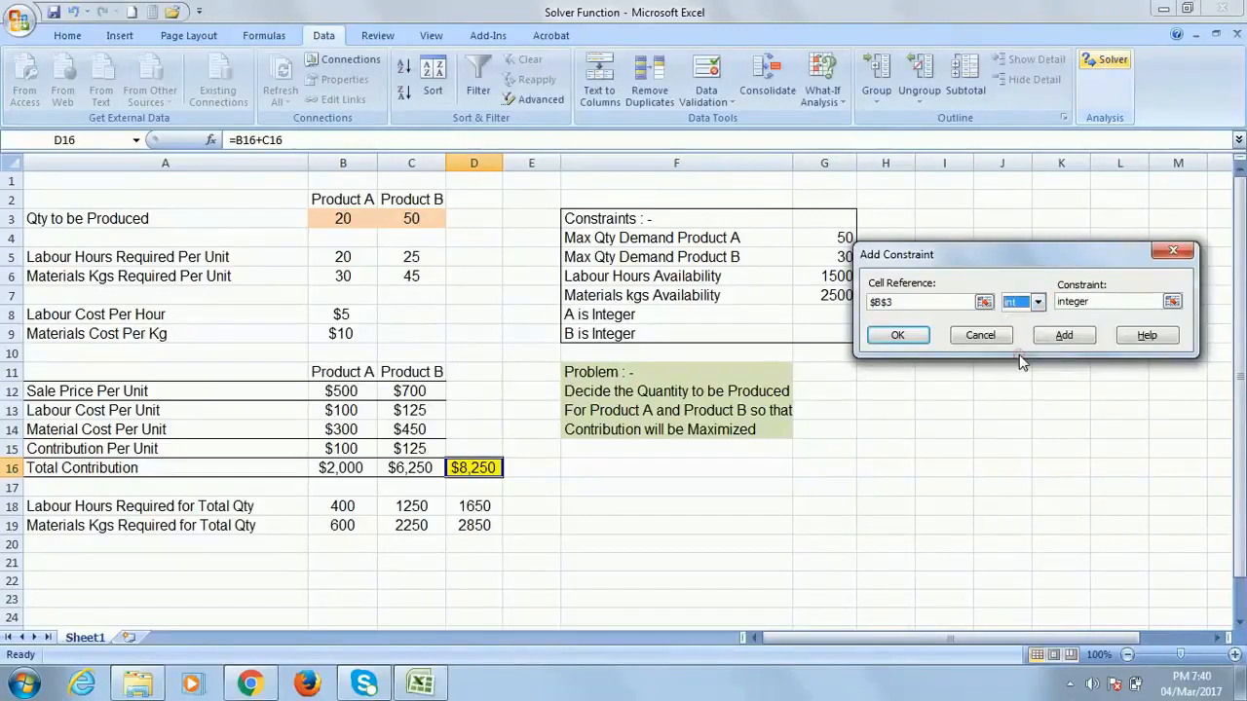
pyautogui.click(897, 335)
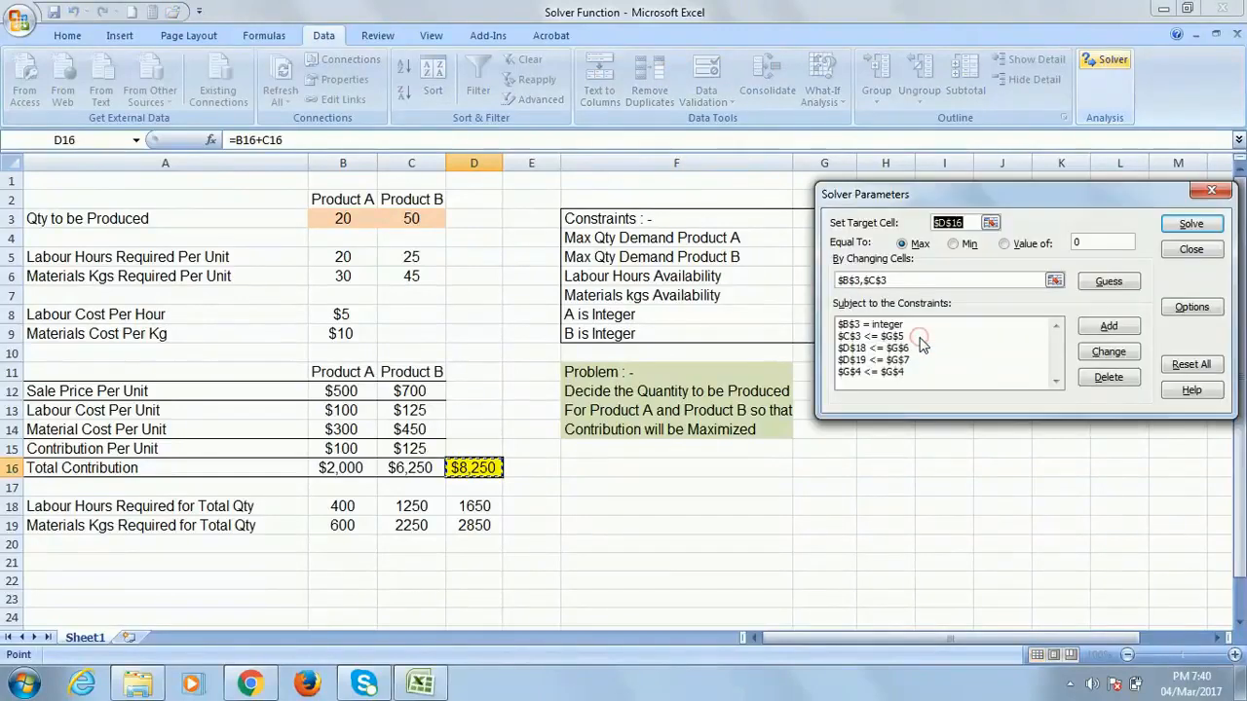
# Add an integer constraint on $C$3
pyautogui.click(1122, 332)
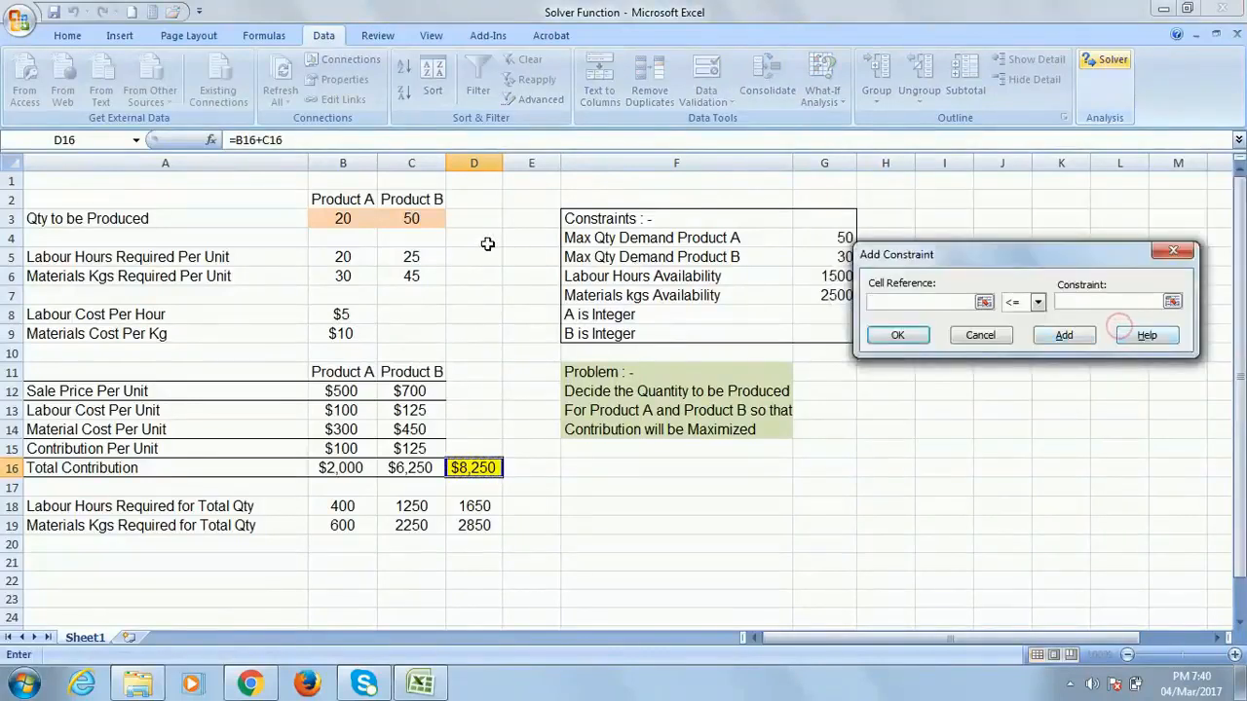
pyautogui.click(410, 218)
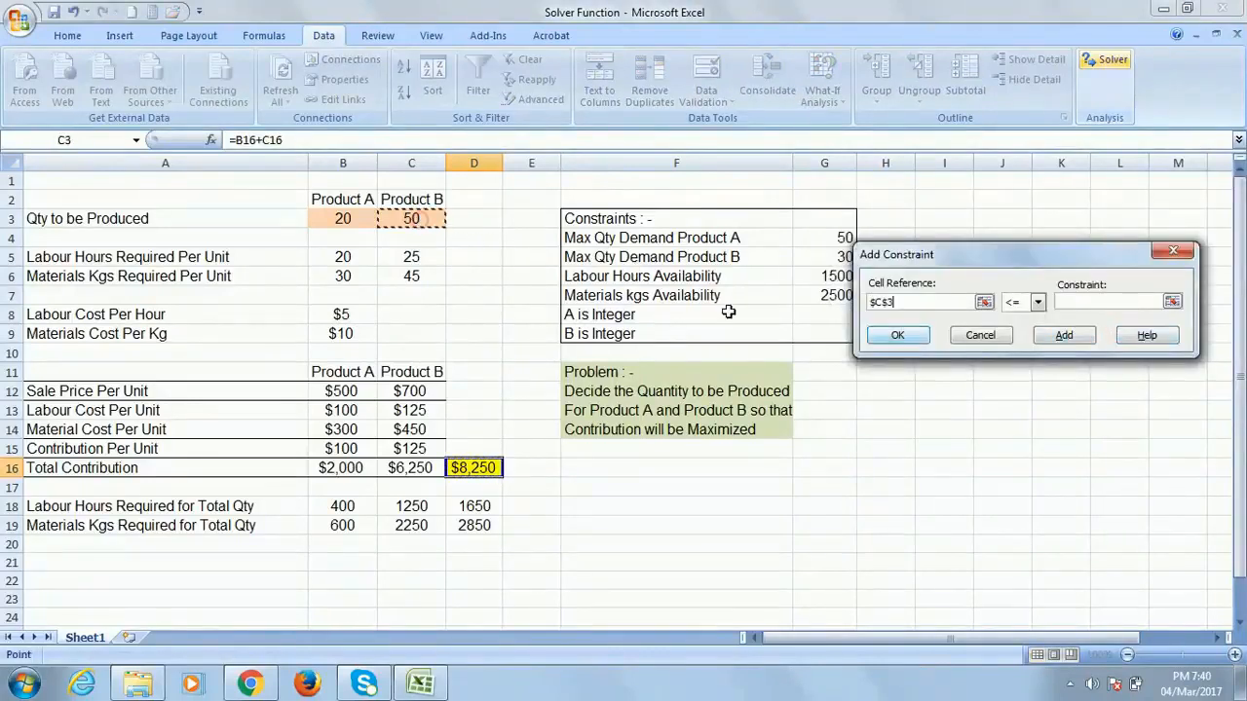
pyautogui.click(1037, 302)
pyautogui.click(1027, 354)
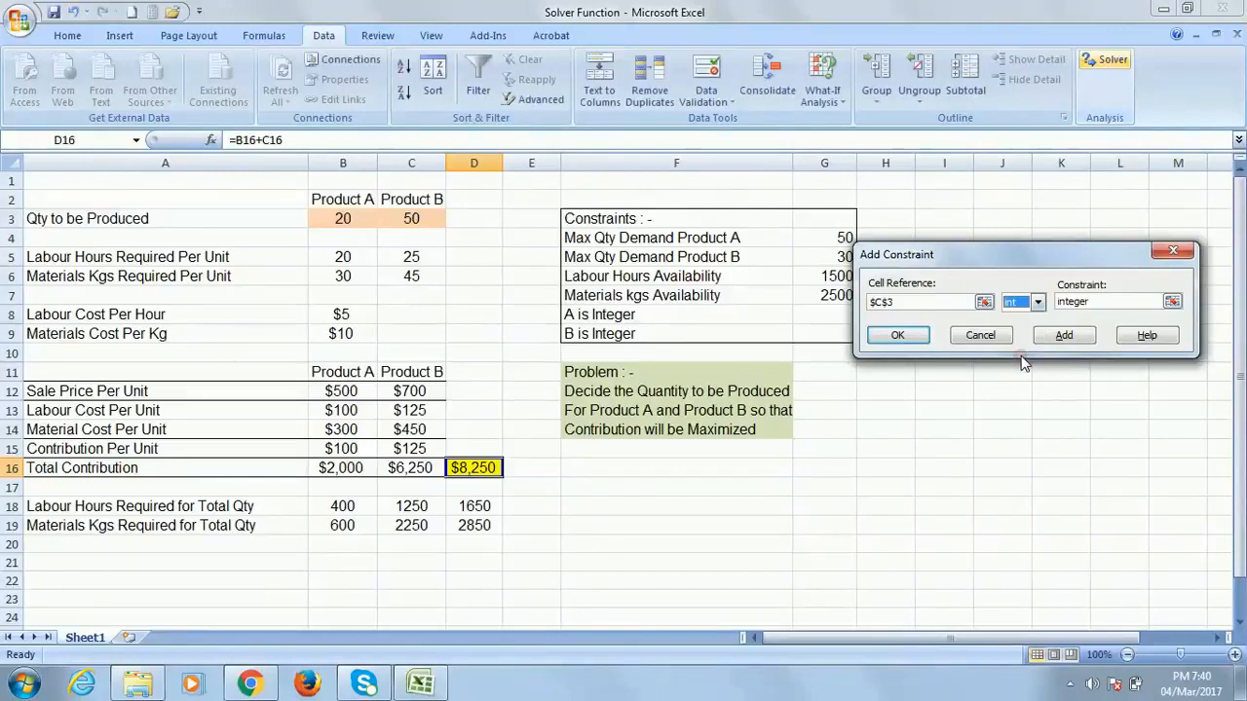
pyautogui.click(897, 336)
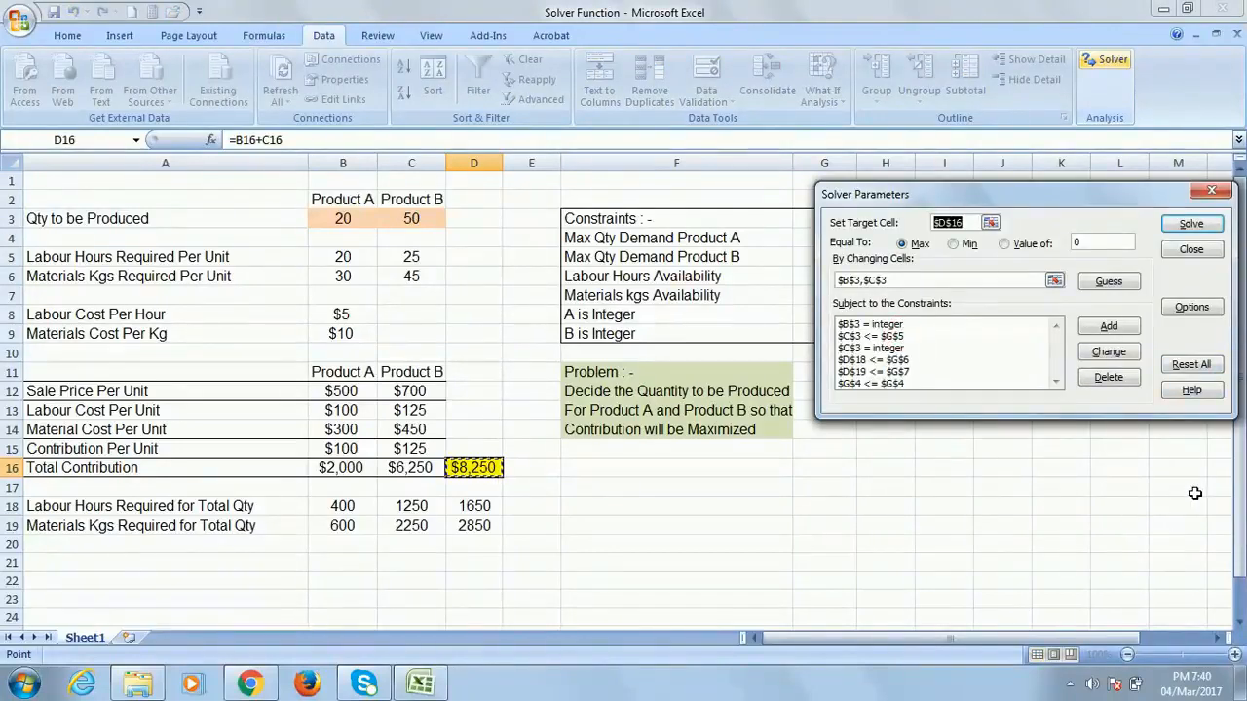
# Solve with the integer constraints, giving 37 and 30 units, $7,450 contribution, and 1490 labour hours
pyautogui.click(1201, 227)
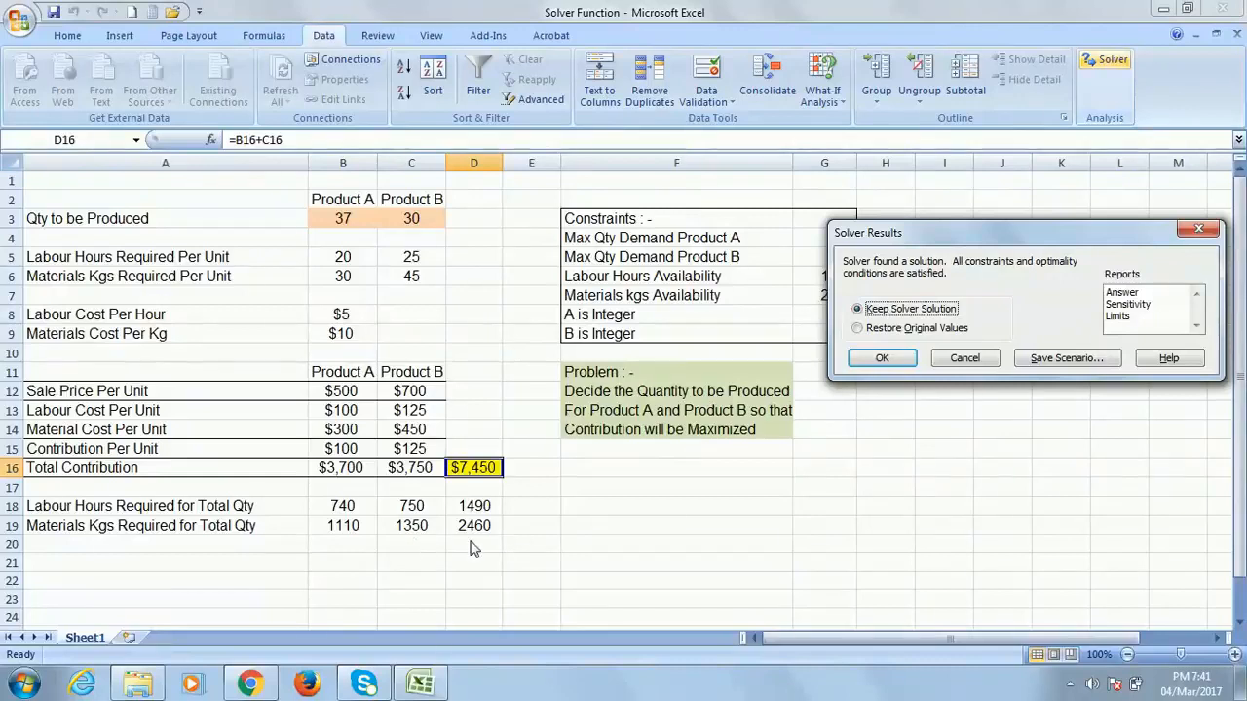
pyautogui.moveTo(1075, 409); pyautogui.dragTo(1076, 437)
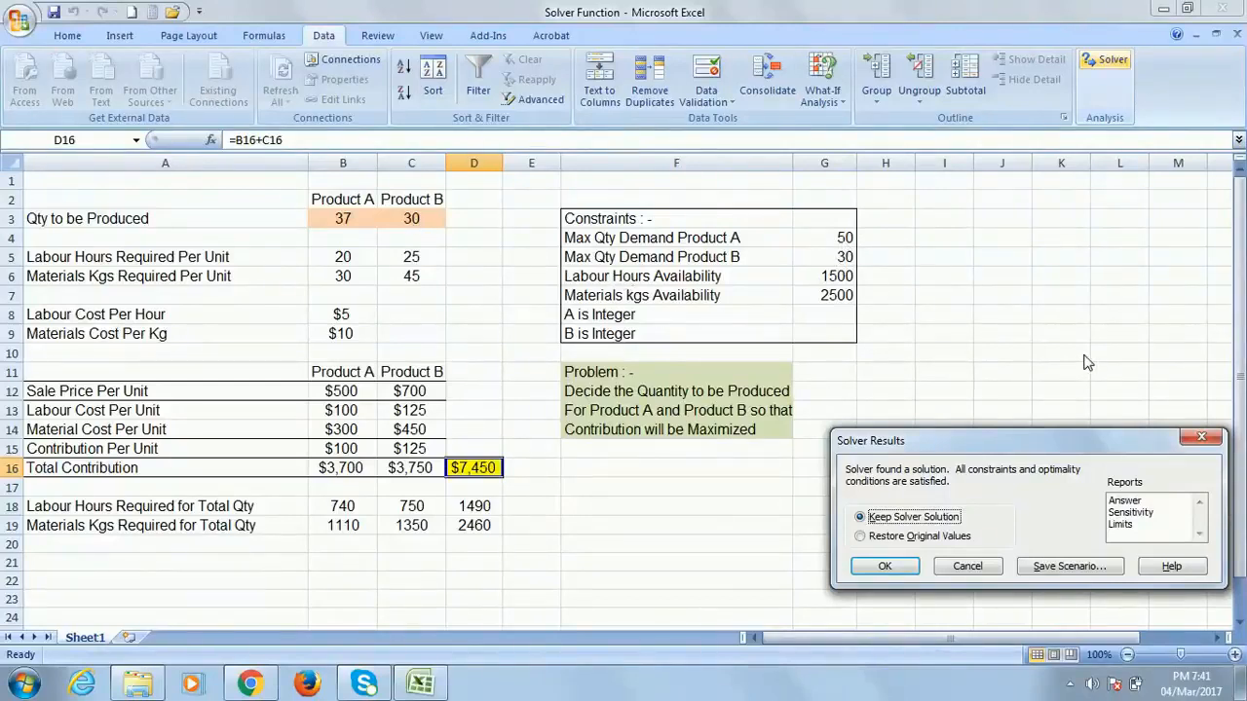
pyautogui.moveTo(1079, 441); pyautogui.dragTo(1058, 397)
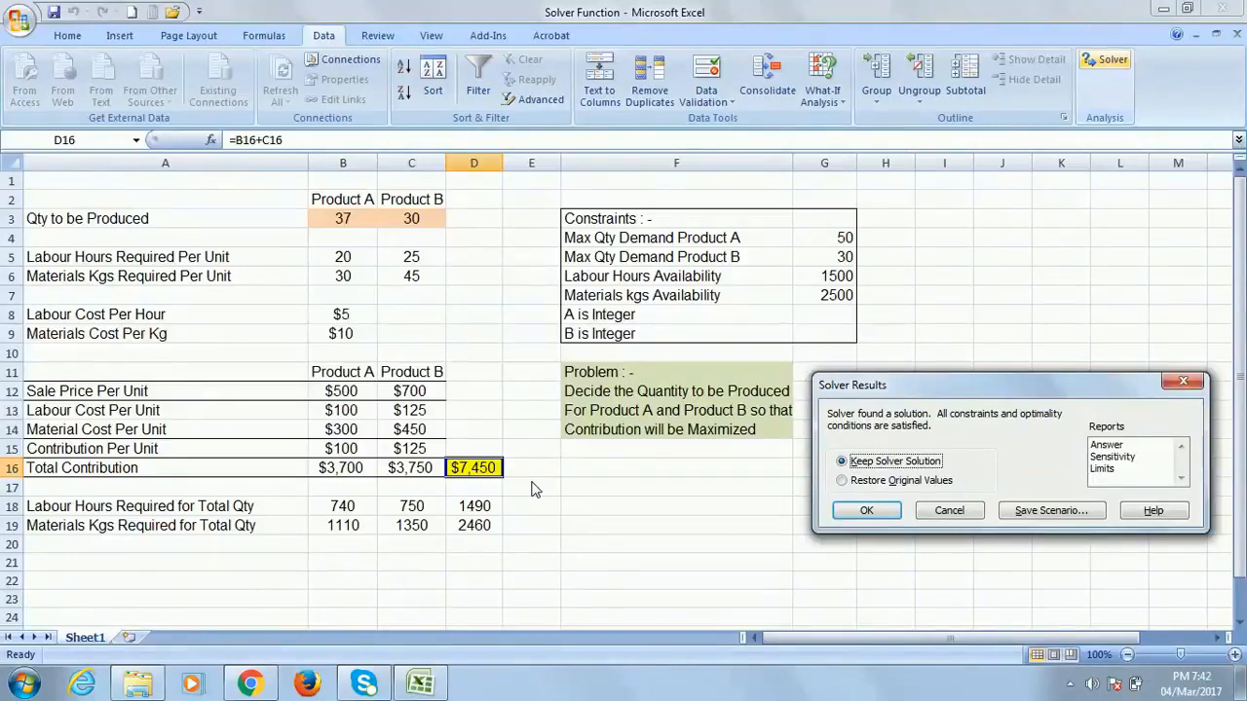
# Restore quantities 20 and 50, then change labour availability in G6 from 1500 to 1000
pyautogui.click(1185, 383)
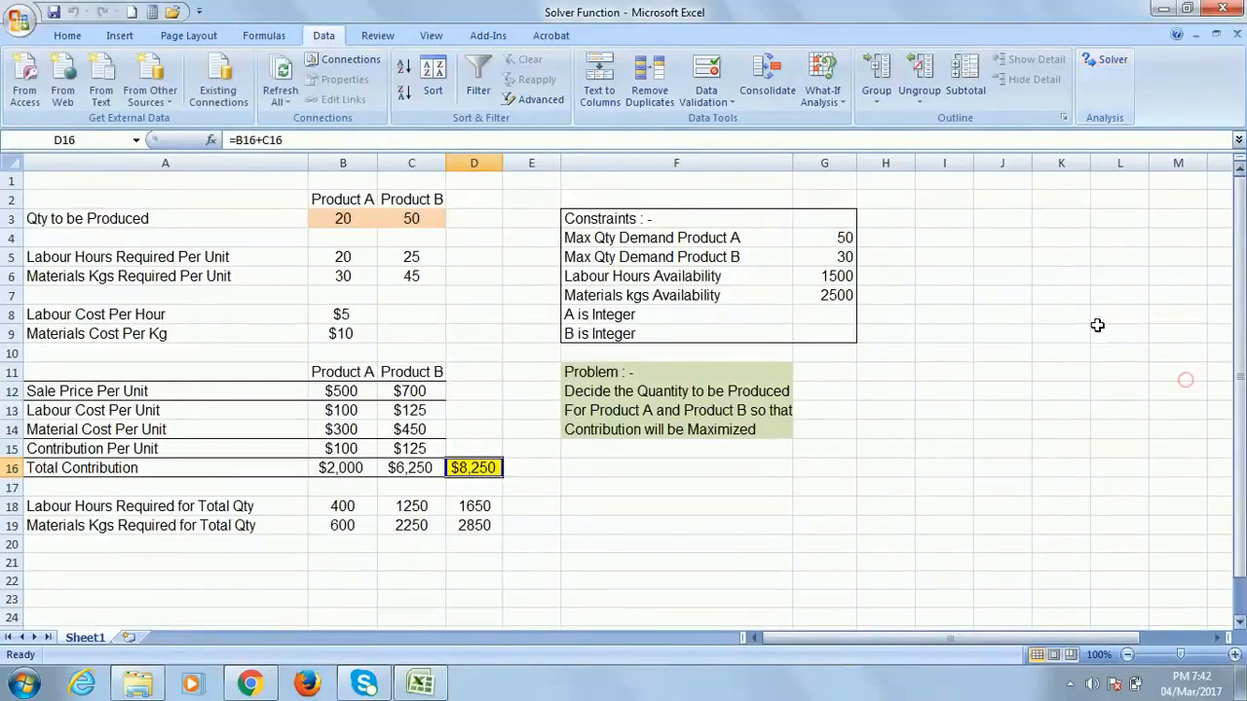
pyautogui.click(839, 276)
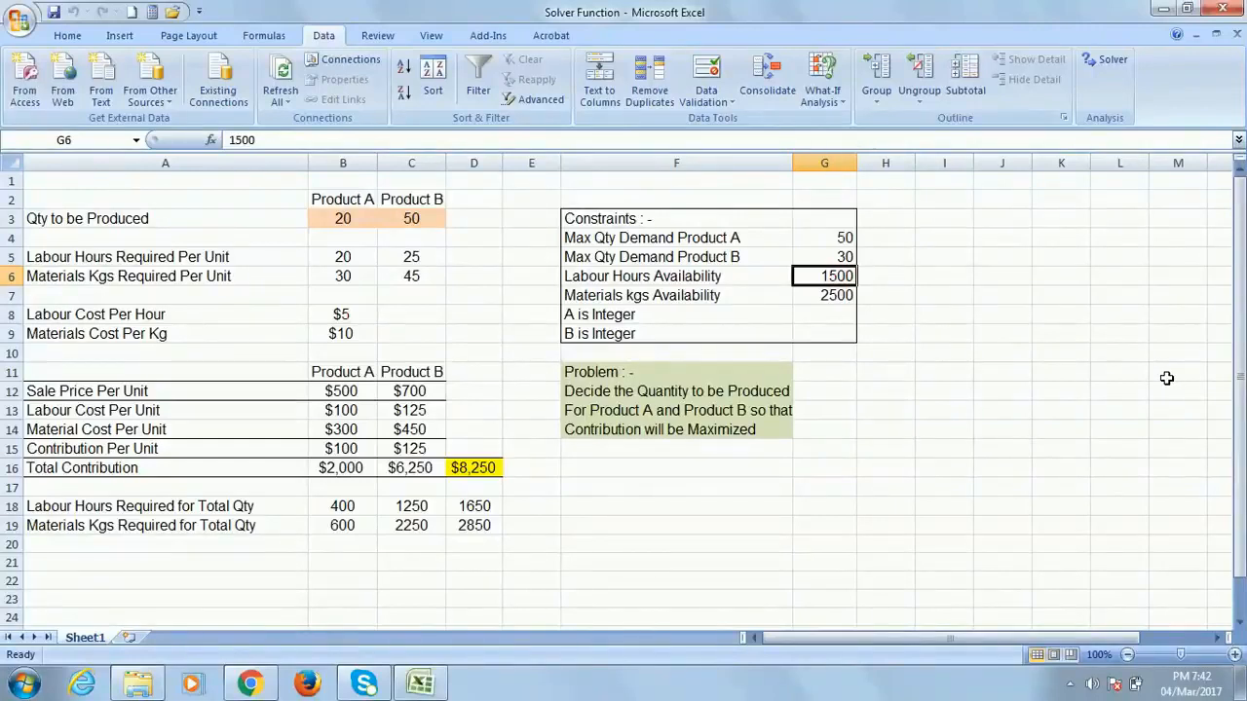
pyautogui.write('1000')
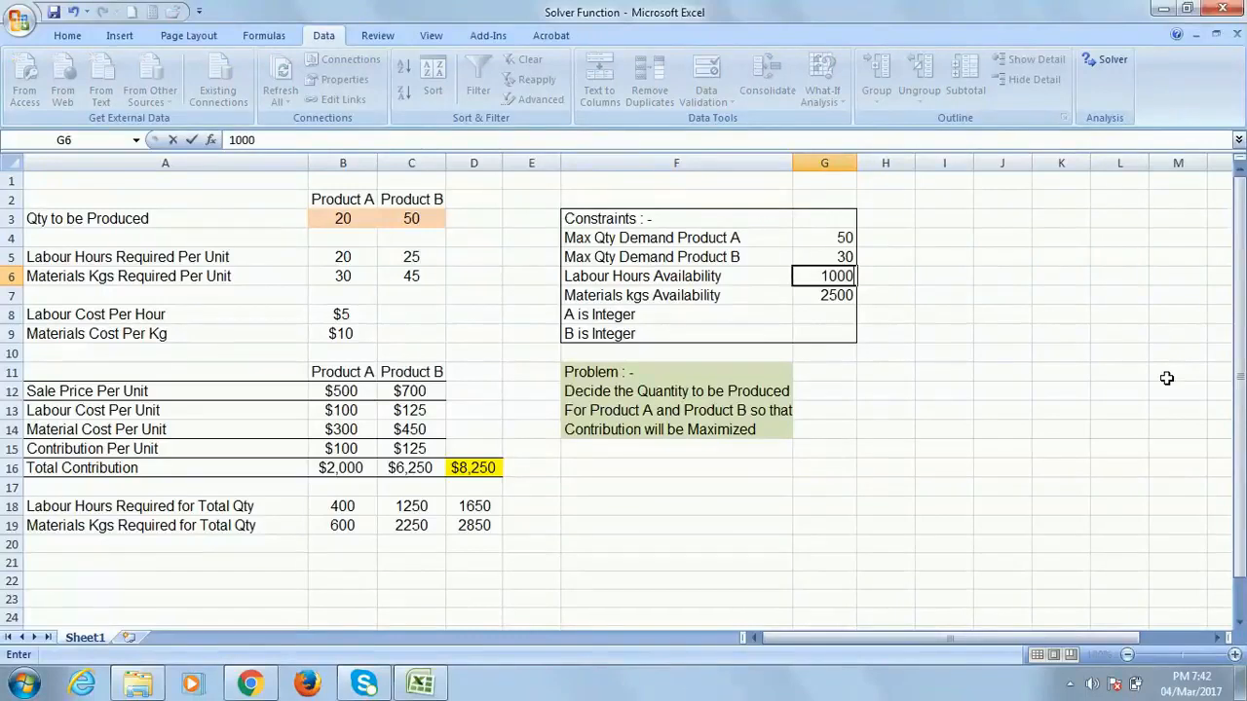
pyautogui.click(1067, 333)
pyautogui.click(837, 276)
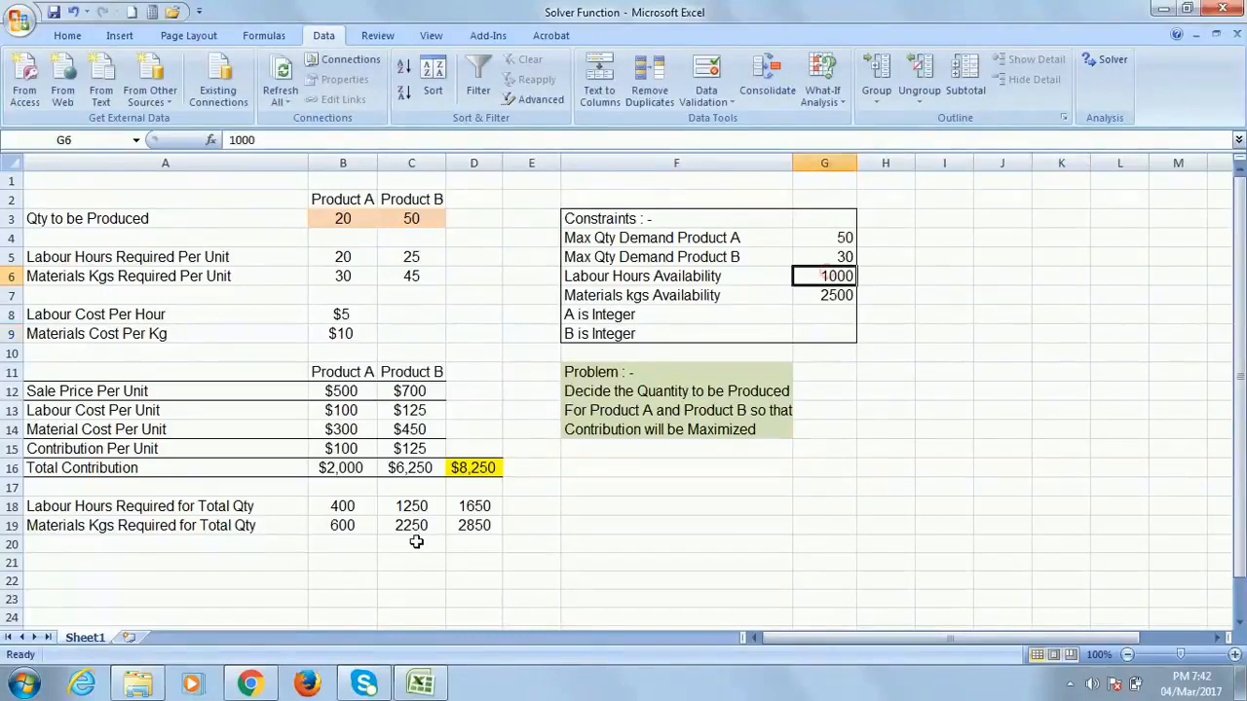
pyautogui.click(484, 506)
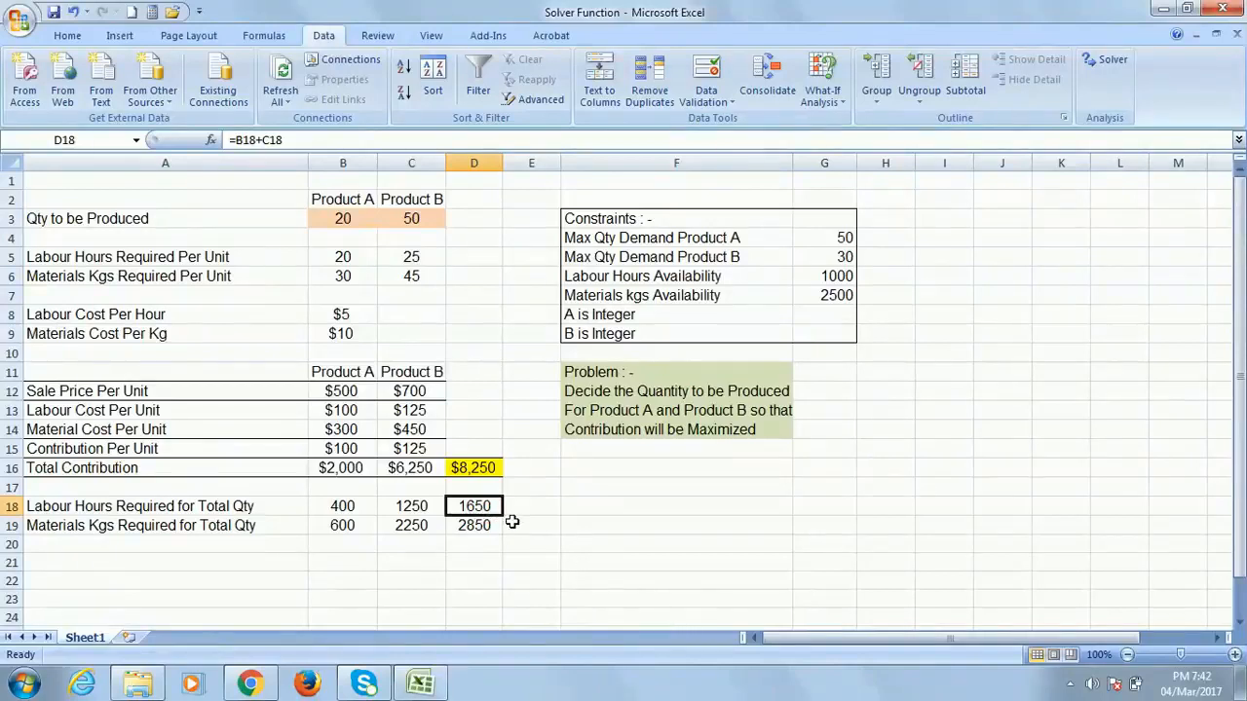
pyautogui.click(836, 275)
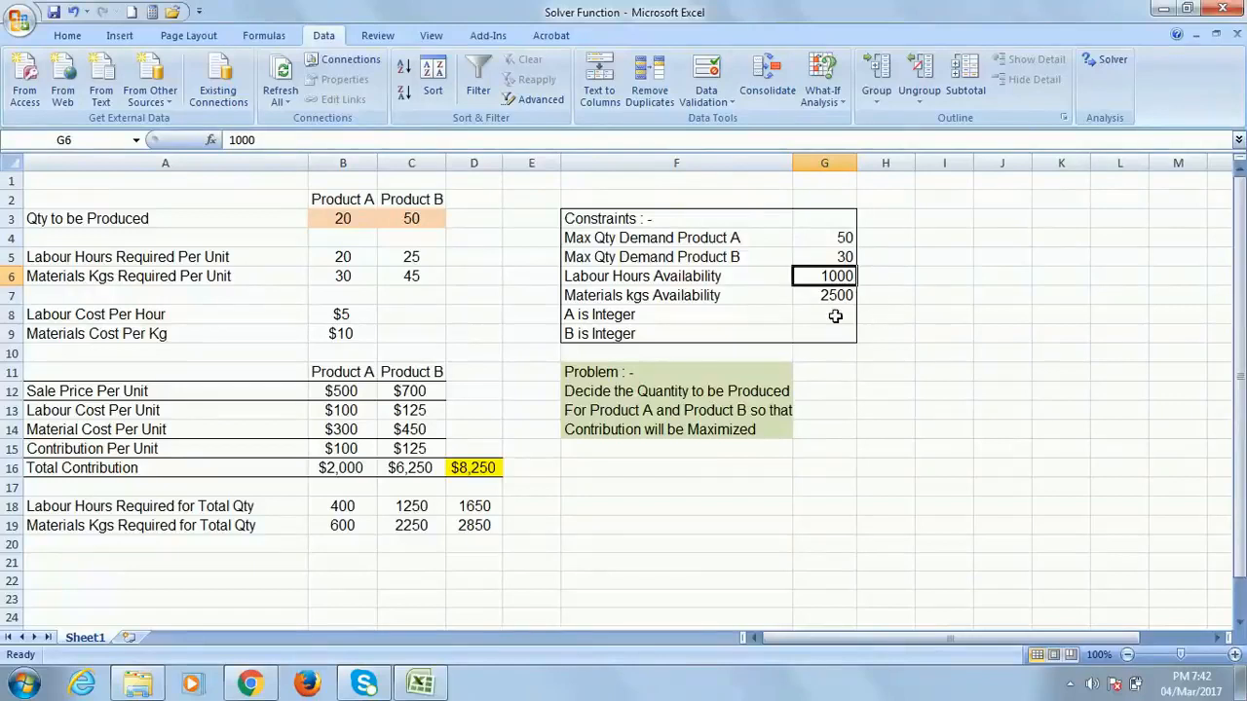
# Rerun Solver under the 1000-hour labour cap, yielding 17 and 26 units for $4,950
pyautogui.click(1107, 59)
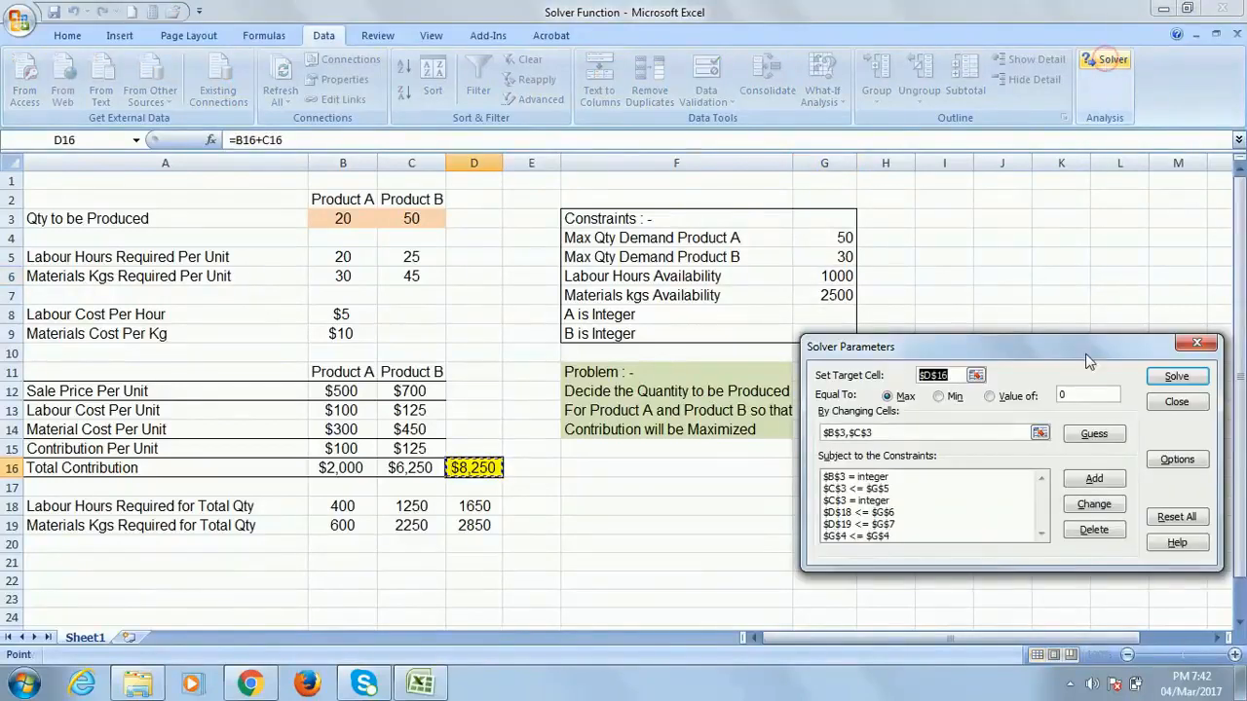
pyautogui.click(1187, 377)
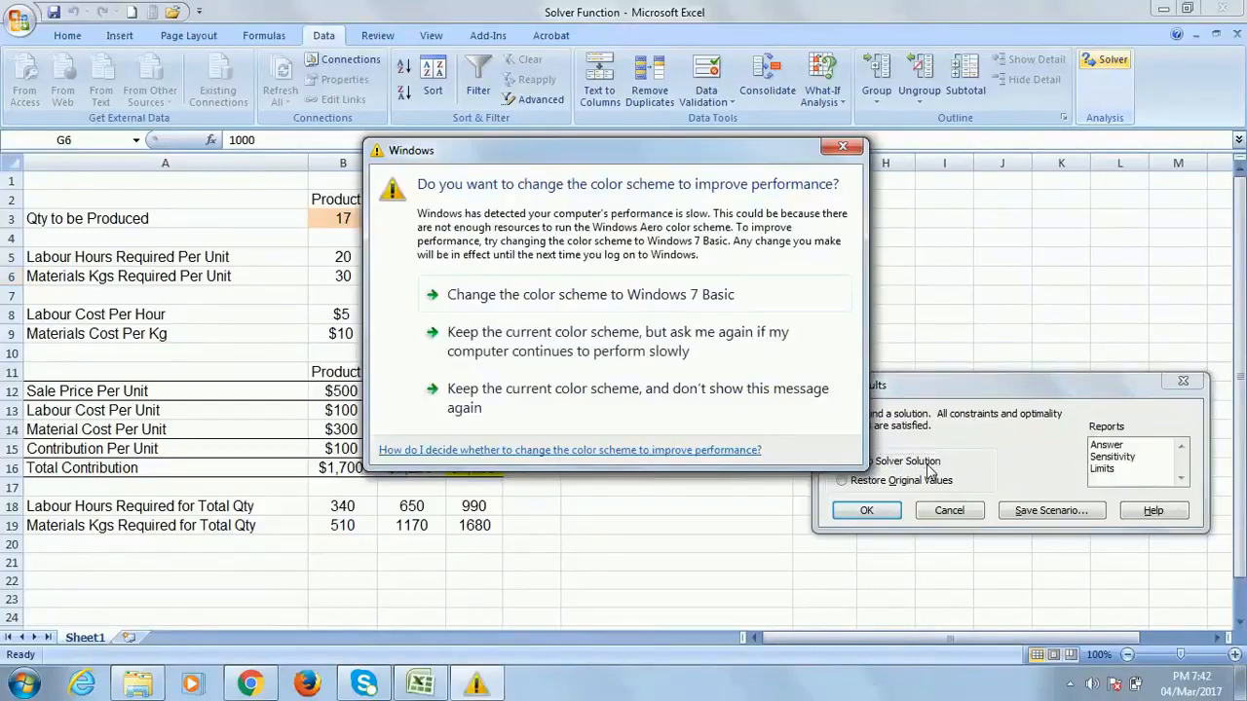
# Keep the Solver solution and check the 17 and 26 quantities in B3 and C3
pyautogui.click(901, 16)
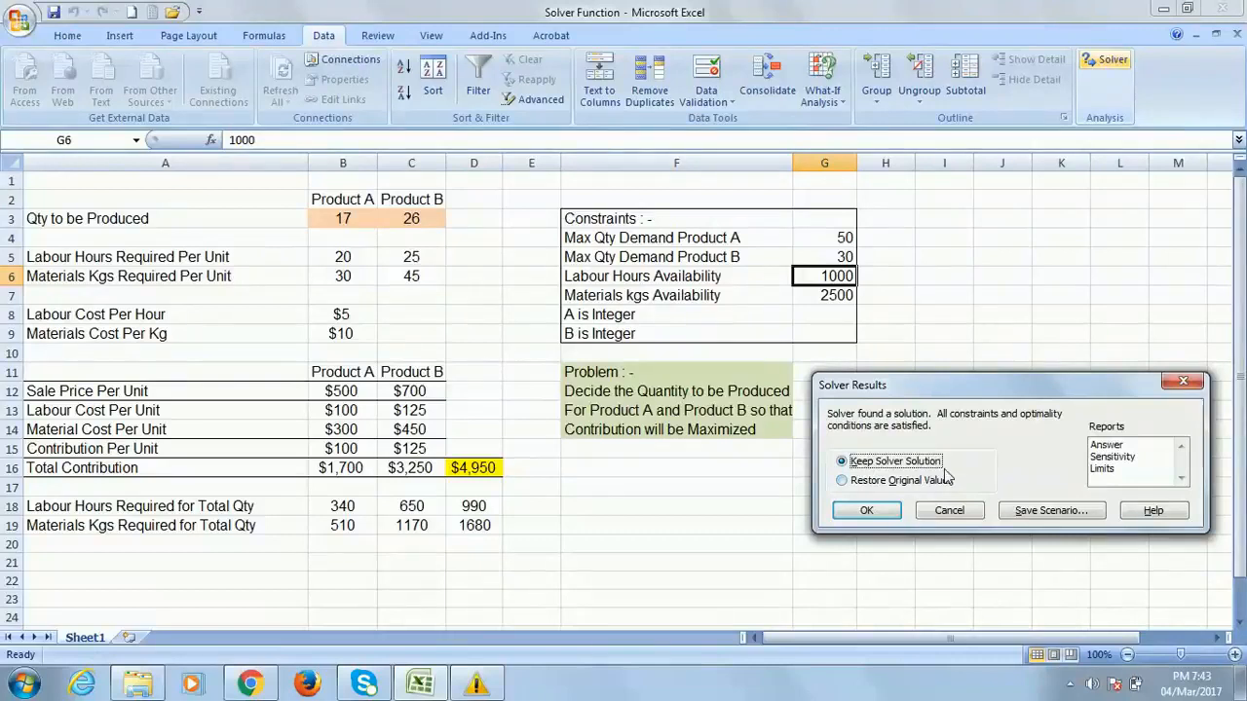
pyautogui.click(867, 512)
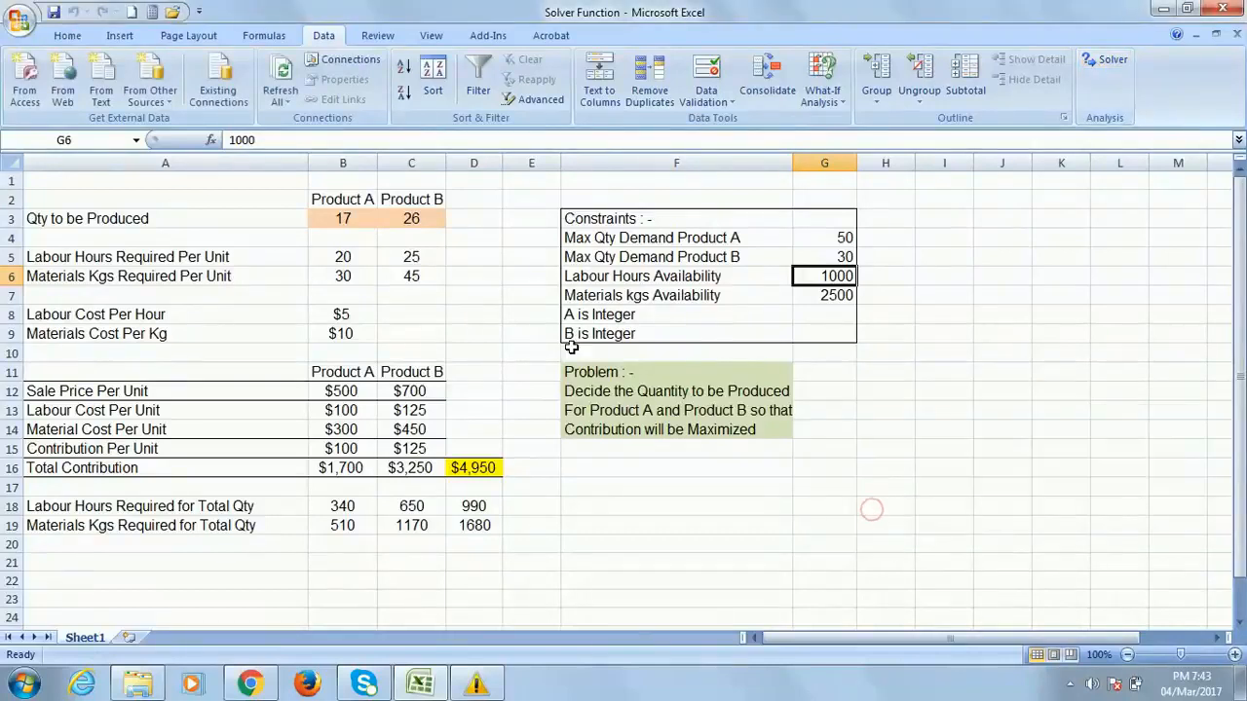
pyautogui.click(345, 217)
pyautogui.click(416, 220)
pyautogui.scroll(-2, 1105, 318)
pyautogui.scroll(2, 1105, 318)
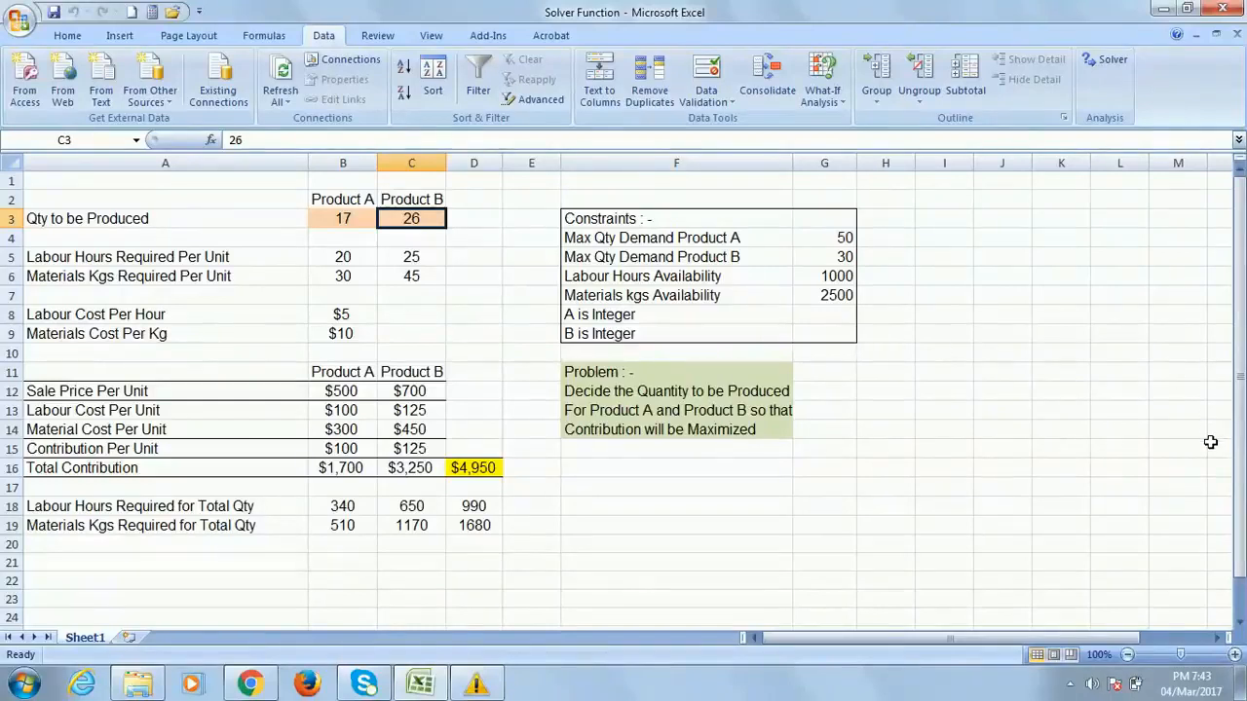